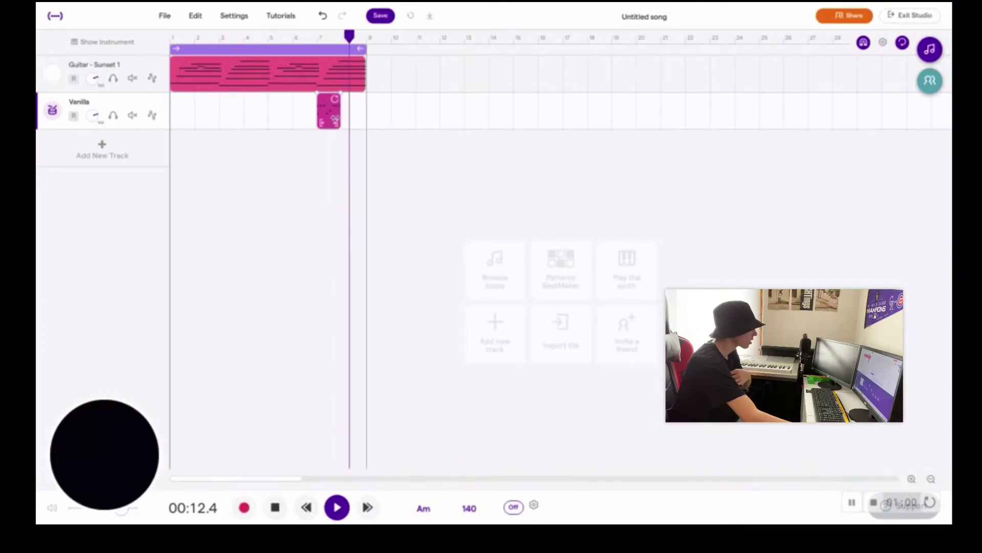
- Stop playback, extend the guitar loop to bar 17, and move the Vanilla drum clip to start at bar 9
left_click(337, 505)
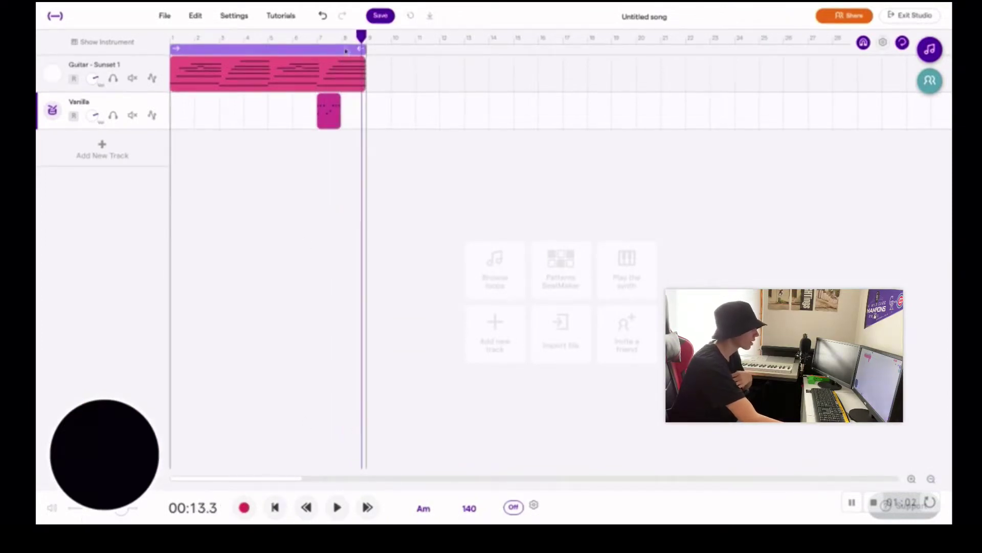
left_click_drag(364, 76, 564, 77)
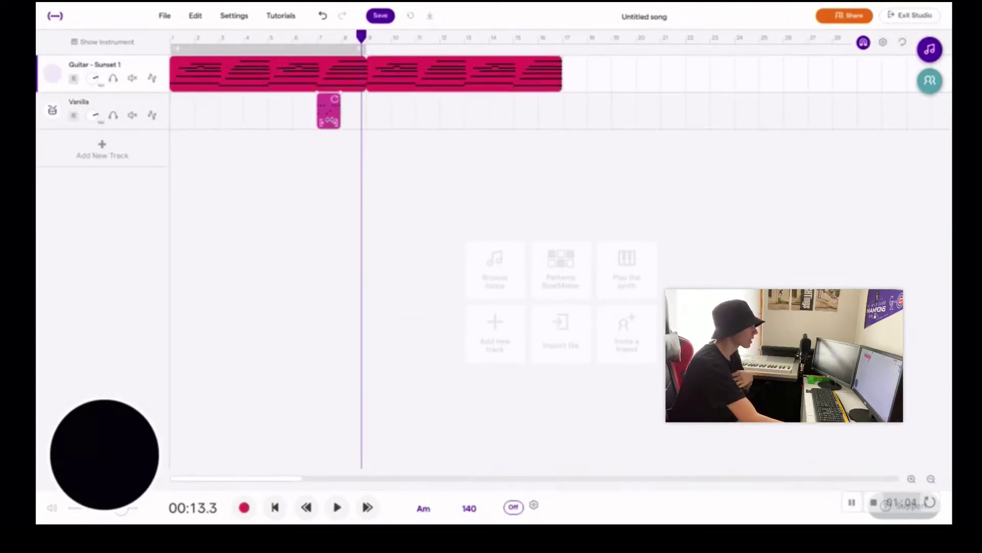
left_click_drag(329, 111, 371, 111)
- Create a Vanilla drum pattern in bar 10 with closed hi-hats on every other step and a snare on step 9
double_click(399, 116)
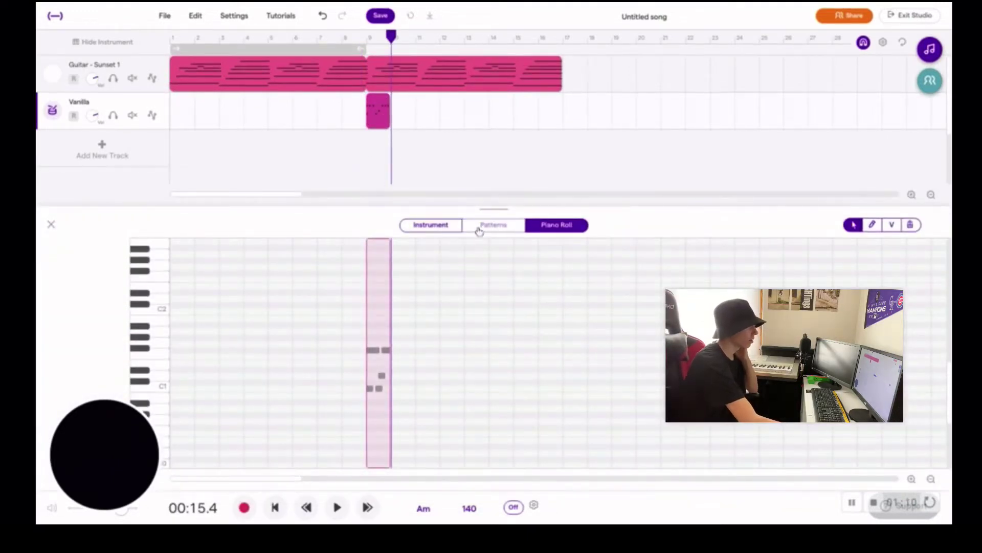
left_click(478, 228)
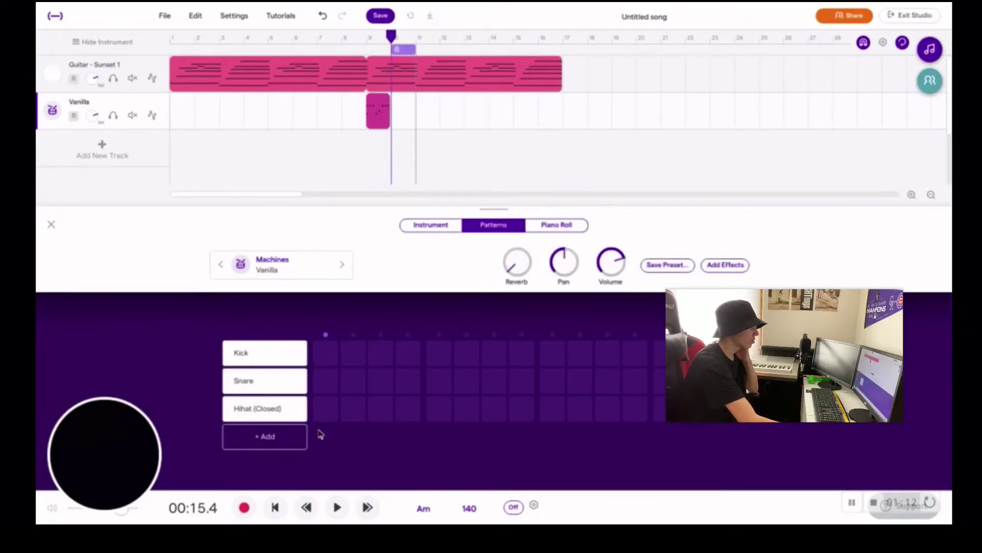
left_click(325, 410)
left_click(380, 409)
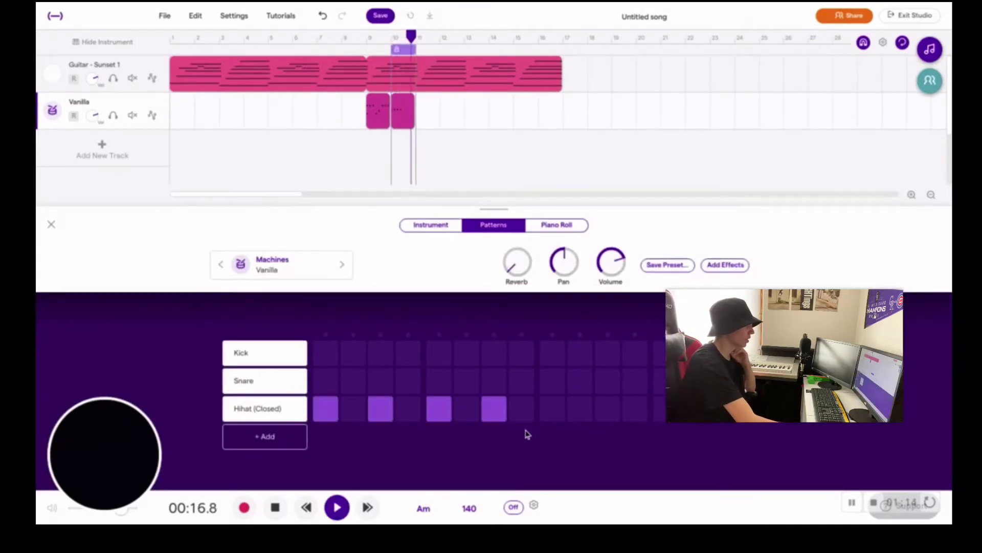
left_click(563, 390)
left_click(51, 224)
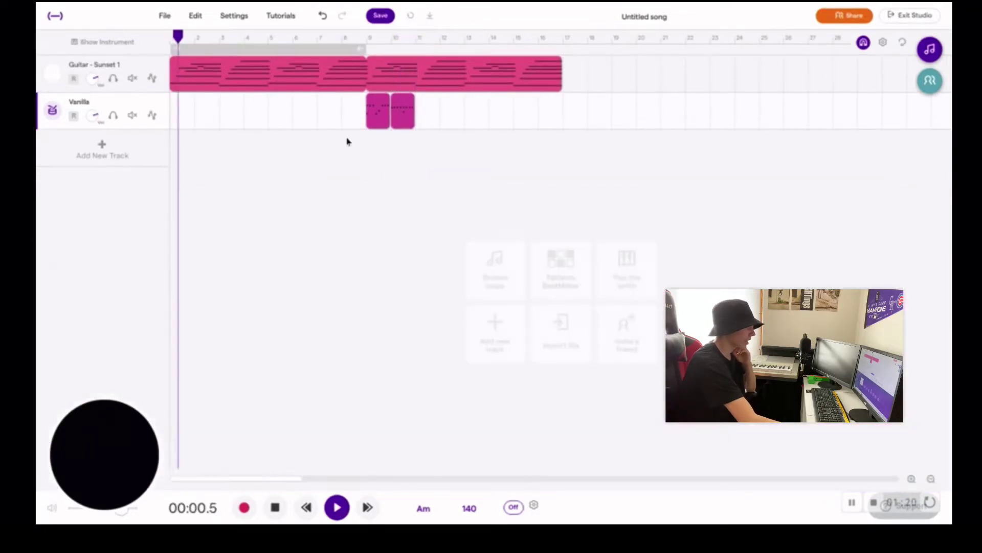
- Duplicate the two-bar drum pattern on the Vanilla track until it fills bar 9 up to bar 17
left_click(392, 112)
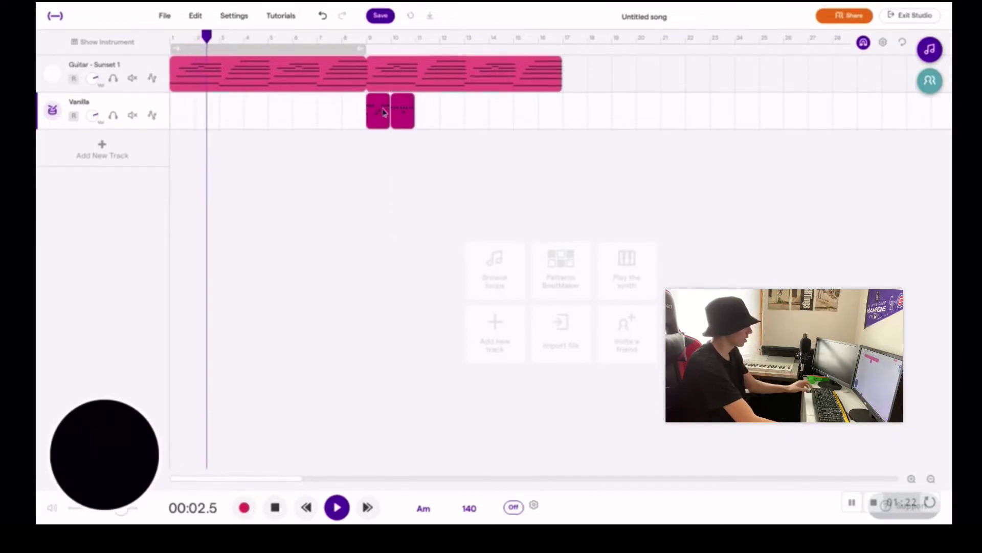
scroll(384, 110, "up", 3)
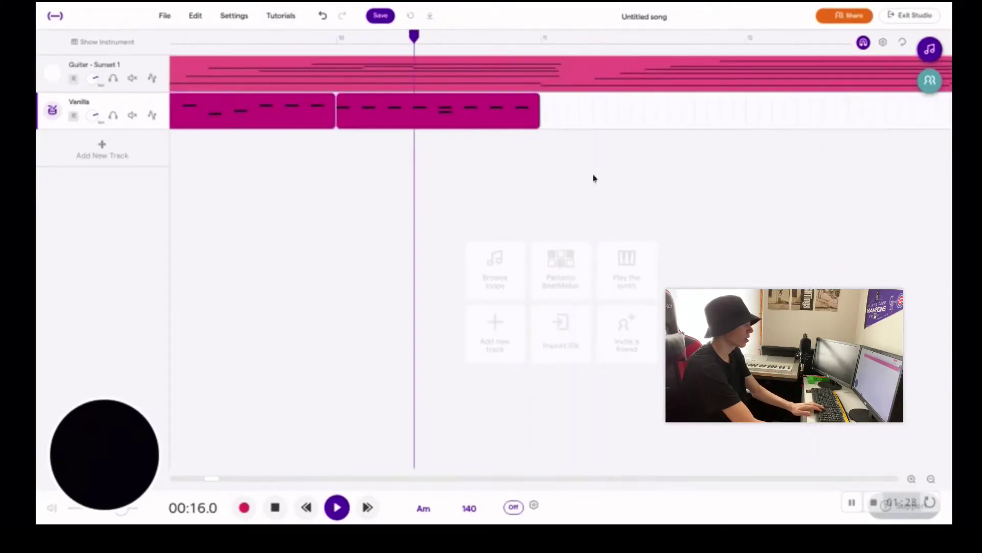
key("space")
left_click(544, 120)
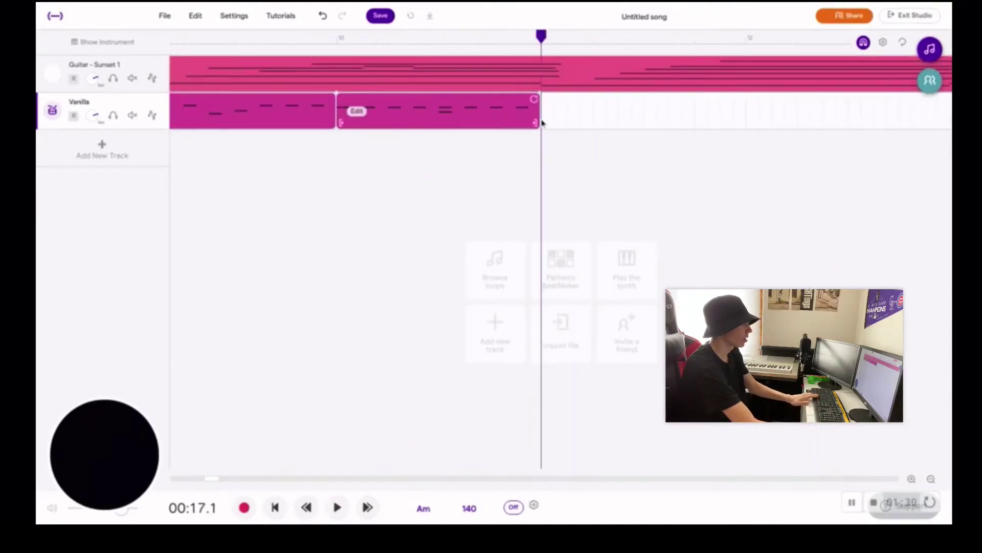
key("space")
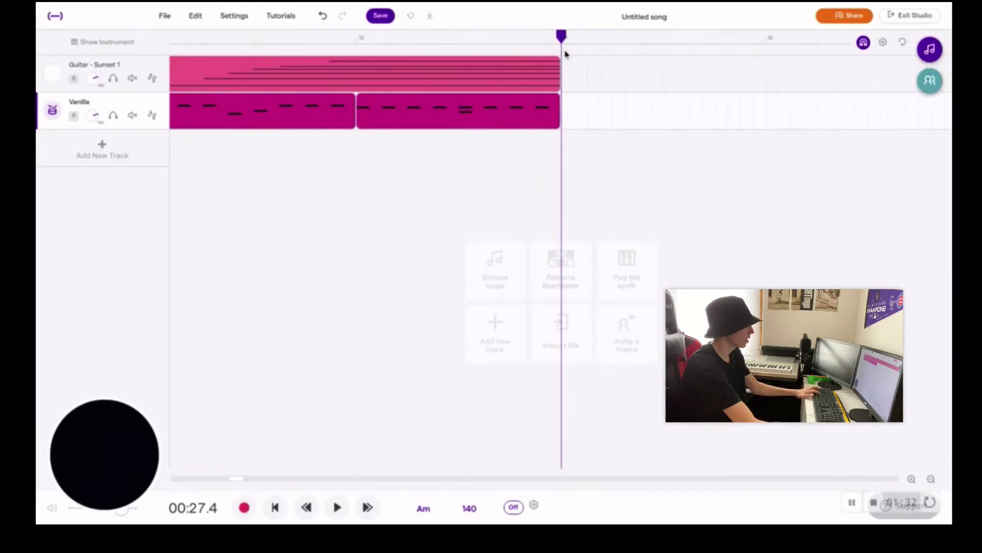
left_click(931, 478)
left_click(932, 478)
- Play the arrangement from the beginning to review the guitar with the repeated drum pattern
key("space")
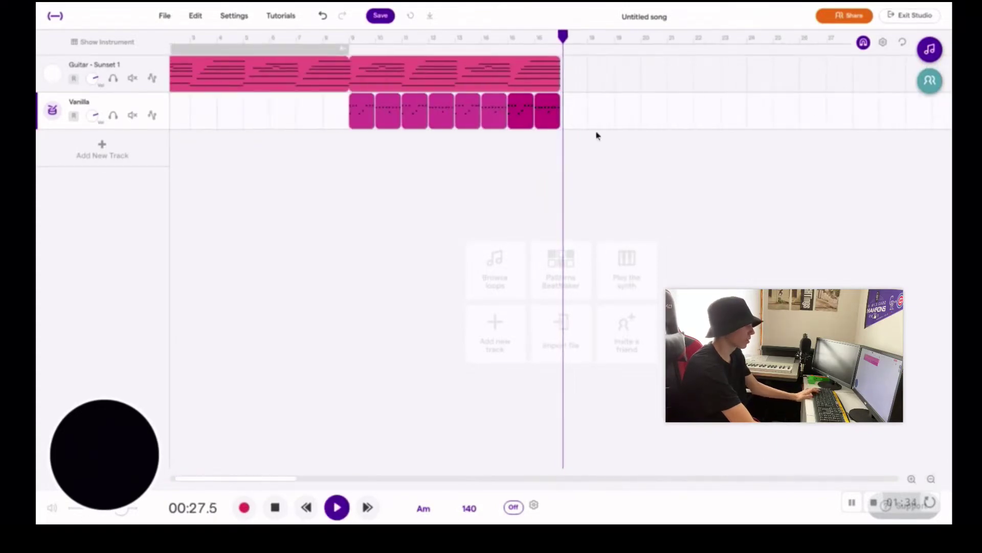
key("space")
key("Return")
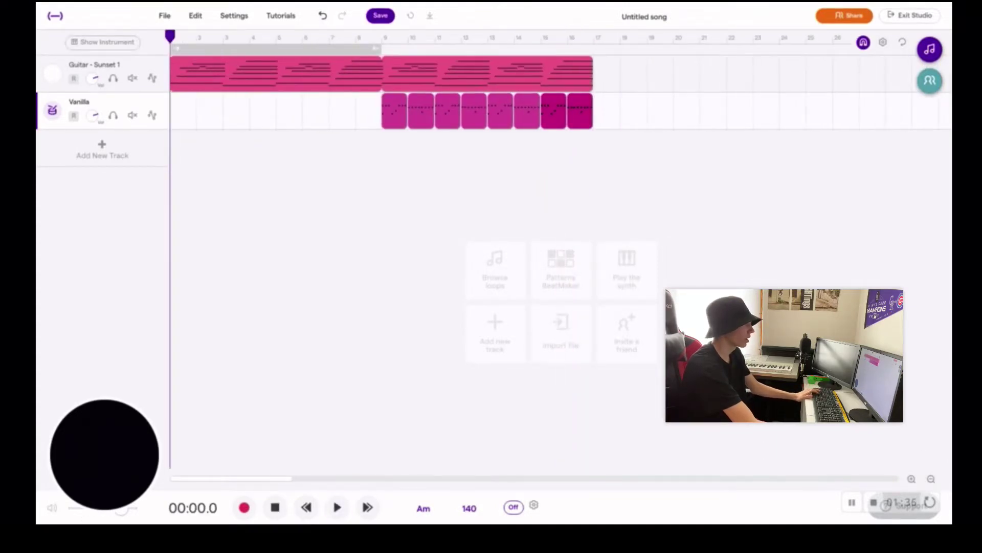
left_click(335, 504)
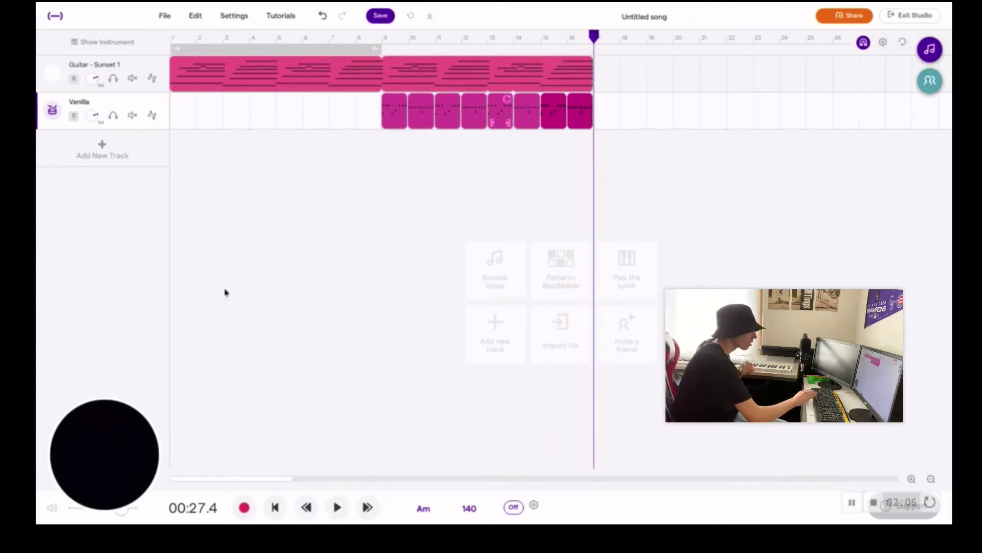
- Add a brass and woodwinds track and set its instrument preset to Flute
left_click(117, 158)
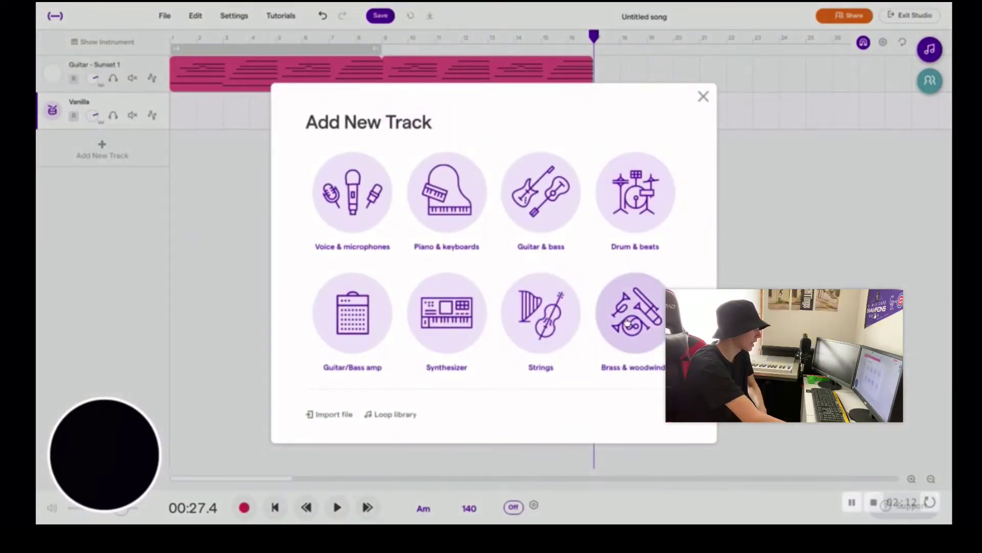
left_click(633, 321)
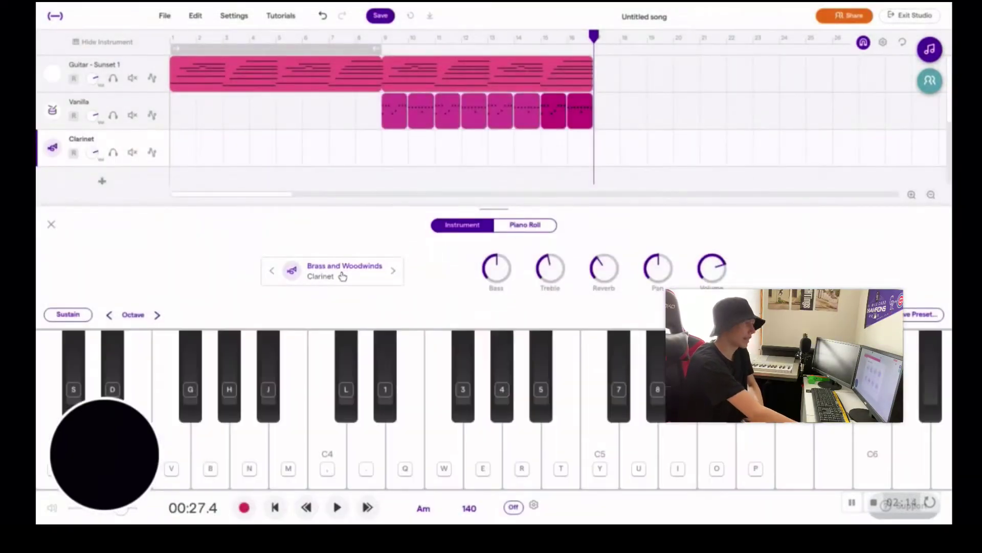
left_click(342, 276)
left_click(622, 258)
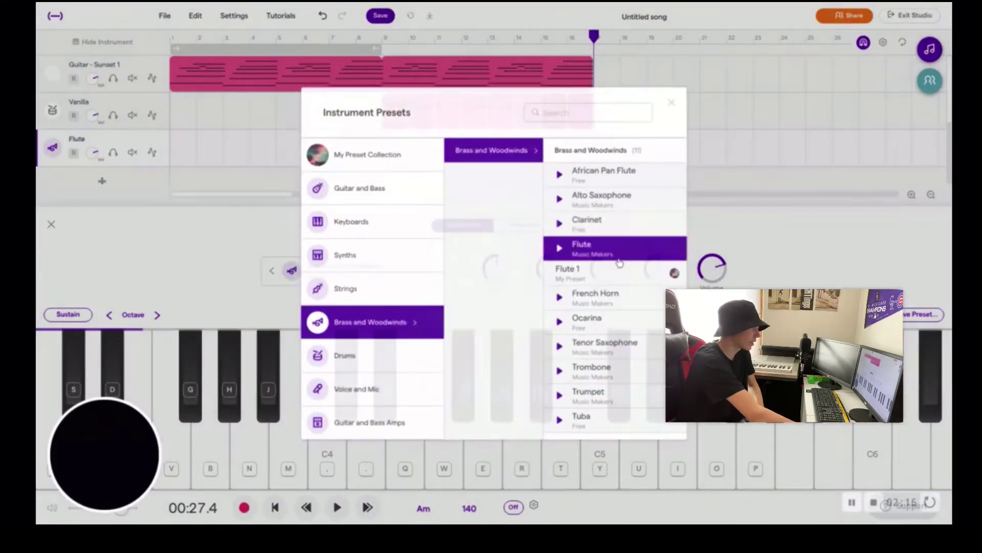
left_click(51, 224)
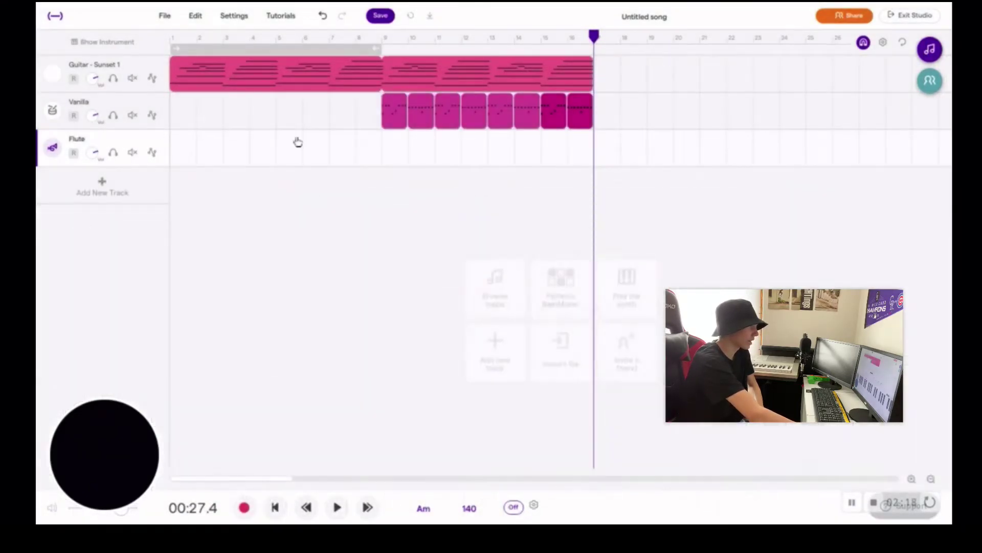
- Copy both guitar clips onto the flute track, starting at bar 1
left_click(398, 80)
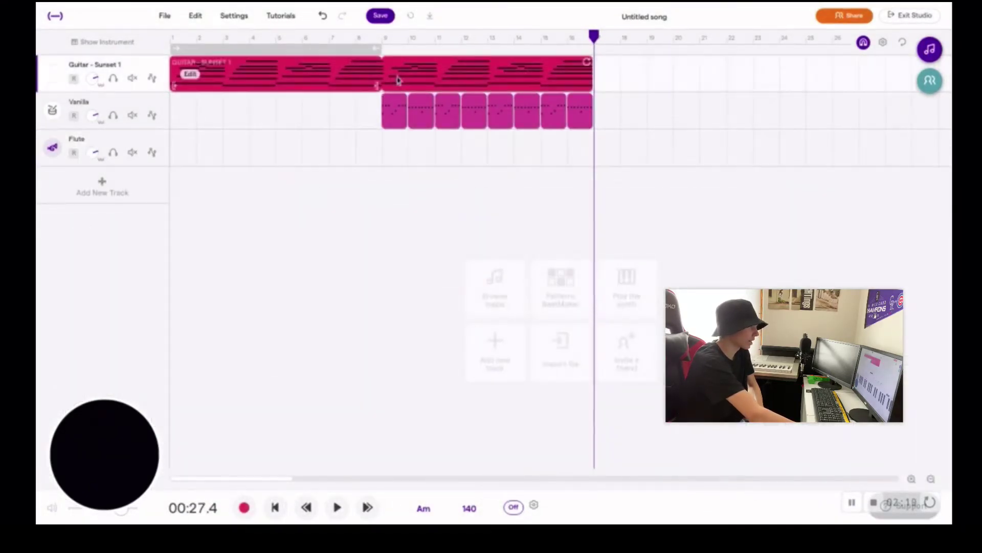
left_click(179, 159)
key("ctrl+v")
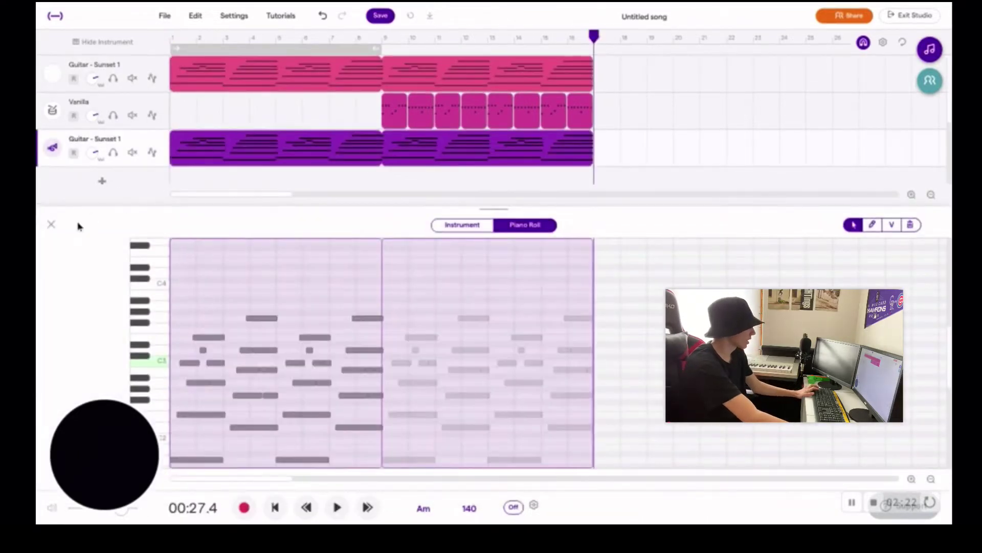
left_click(51, 224)
- Audition the flute layer from bar 6 and move both flute clips to start at bar 9
key("space")
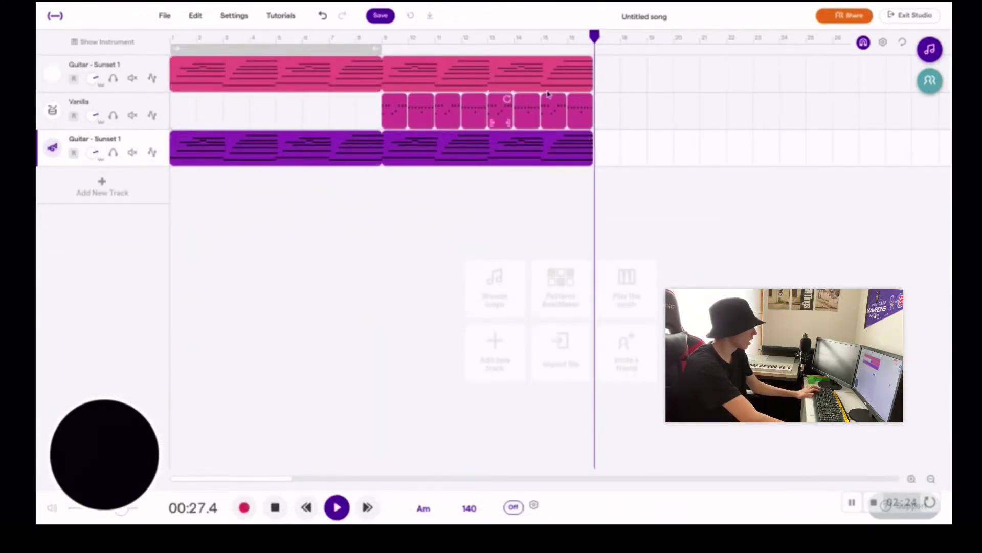
left_click(302, 38)
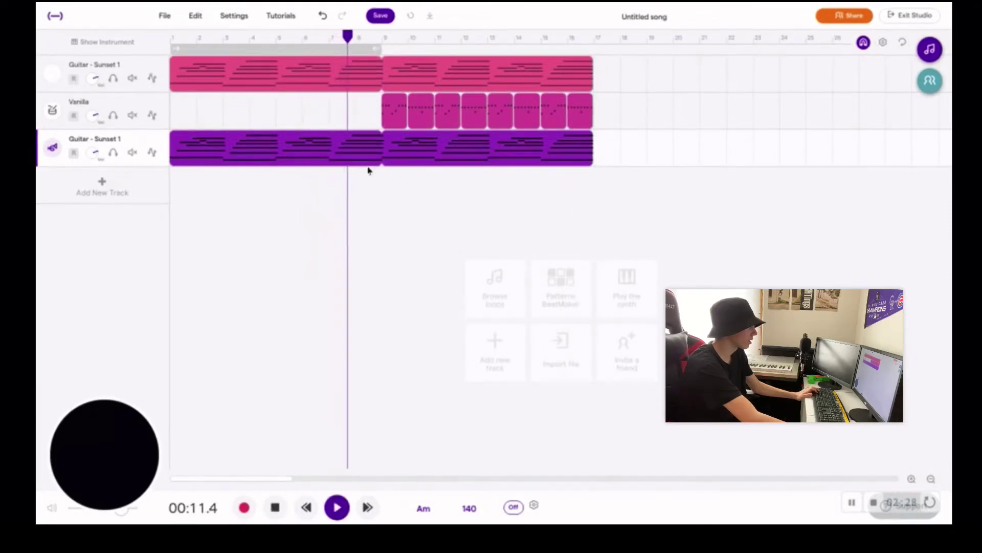
mouse_move(426, 167)
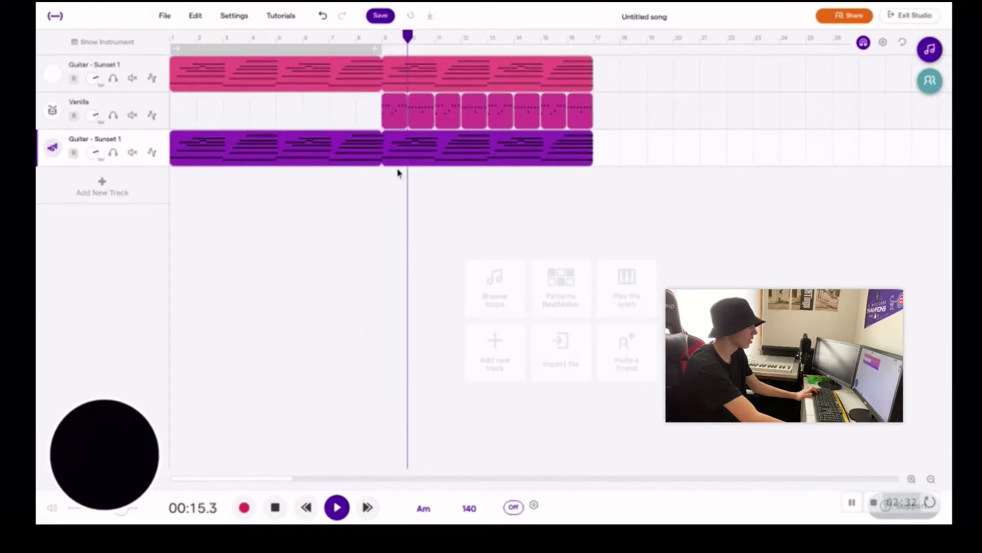
key("space")
left_click_drag(378, 159, 588, 160)
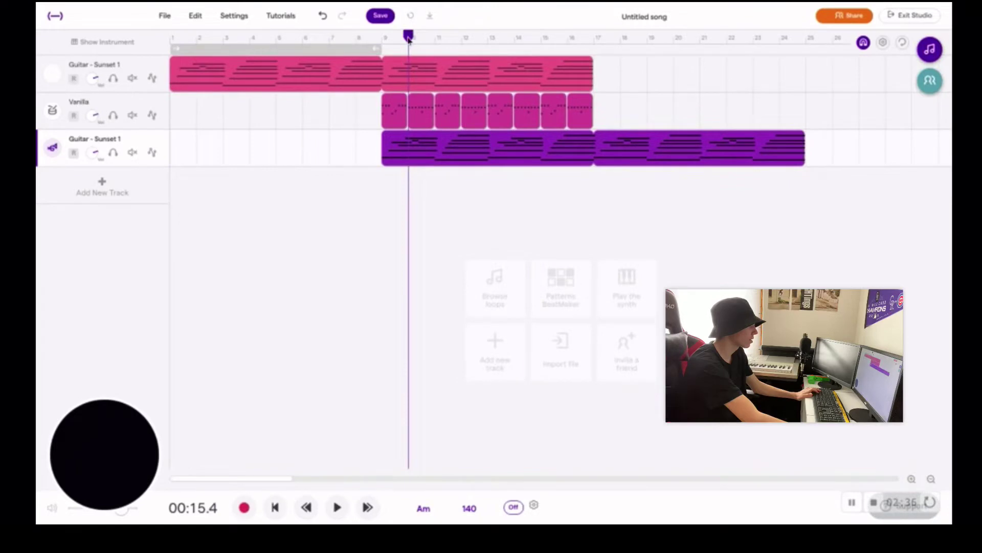
- Play the song from bar 5 and lower the flute track's volume
left_click_drag(408, 36, 276, 37)
key("space")
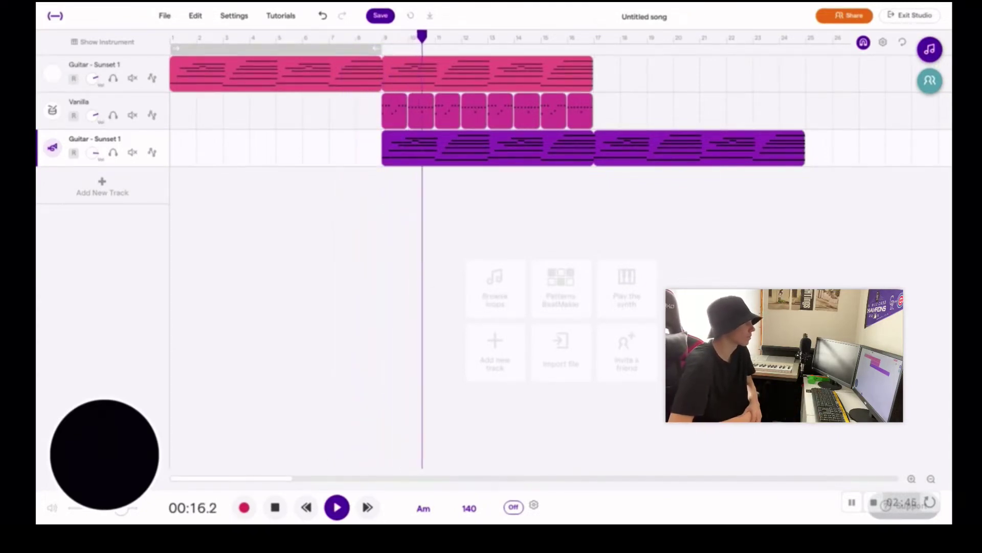
left_click_drag(84, 149, 89, 206)
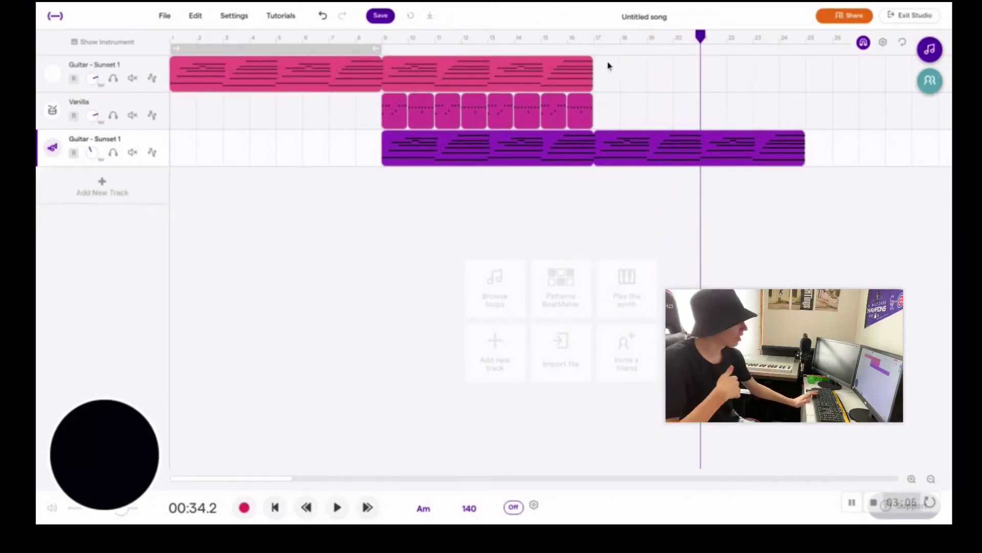
- Move all the Vanilla drum clips together so they start at bar 17
mouse_move(589, 123)
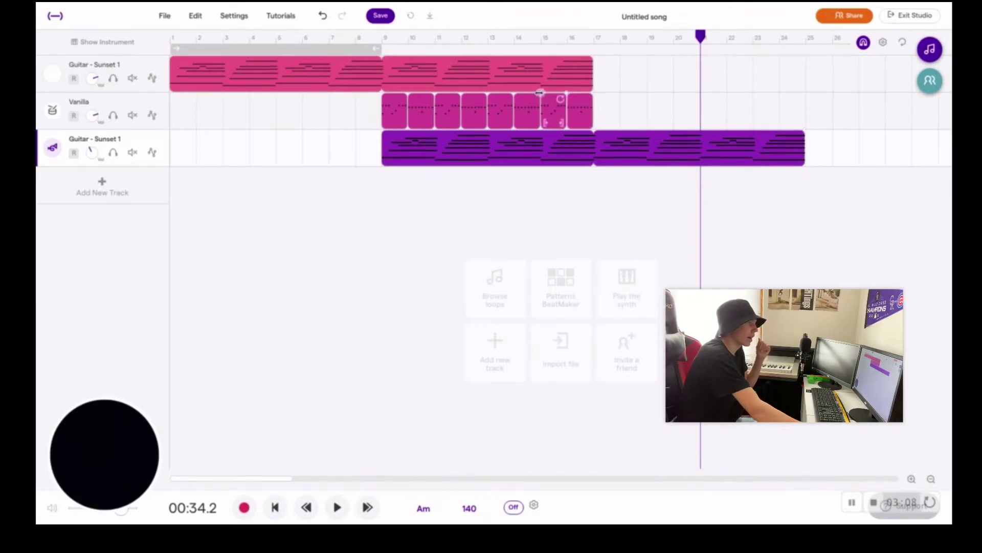
left_click(369, 115)
scroll(435, 103, "up", 3)
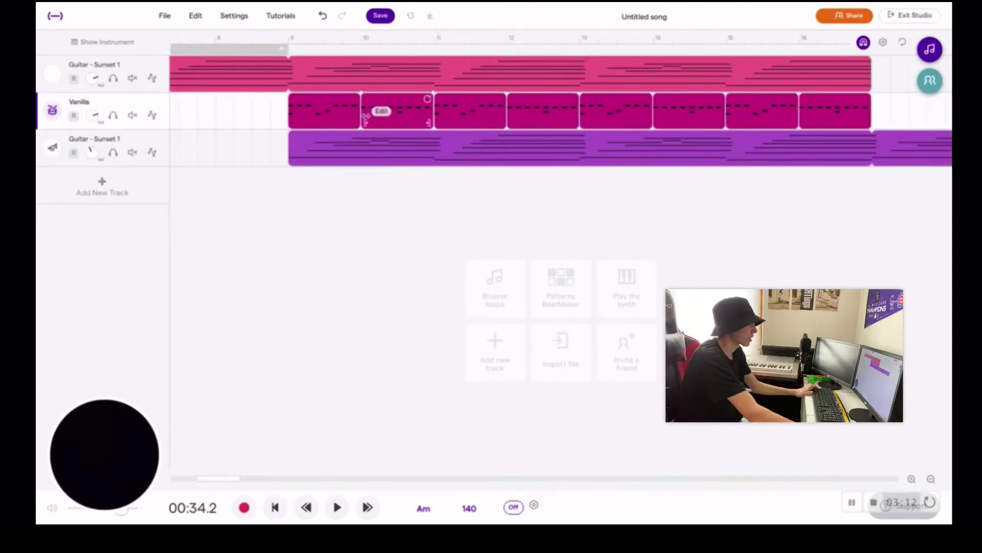
left_click_drag(355, 115, 886, 140)
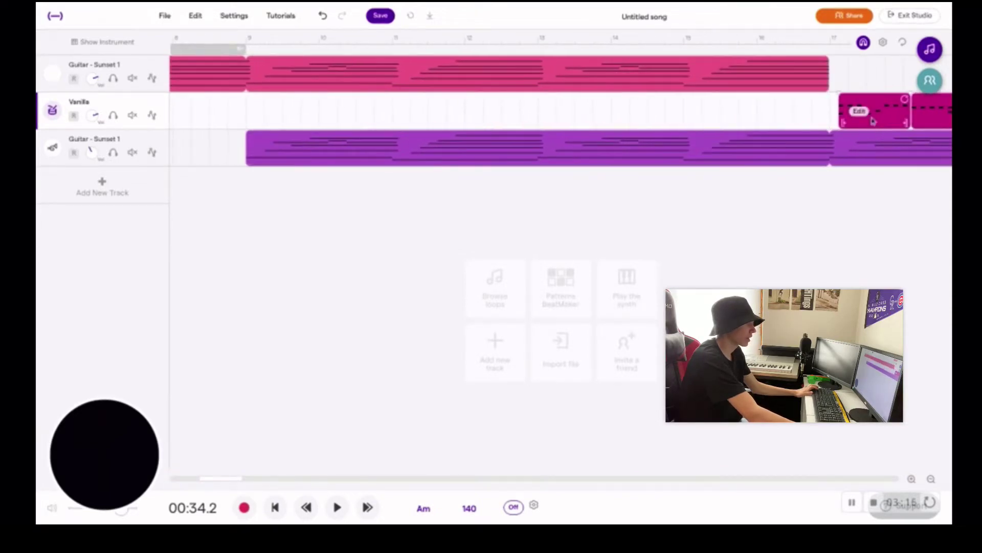
left_click(802, 203)
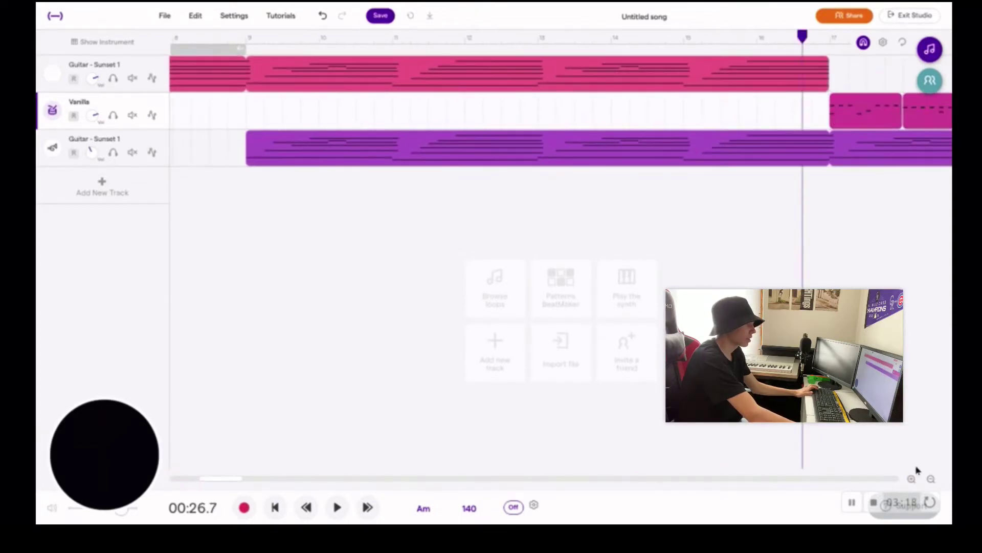
left_click(931, 479)
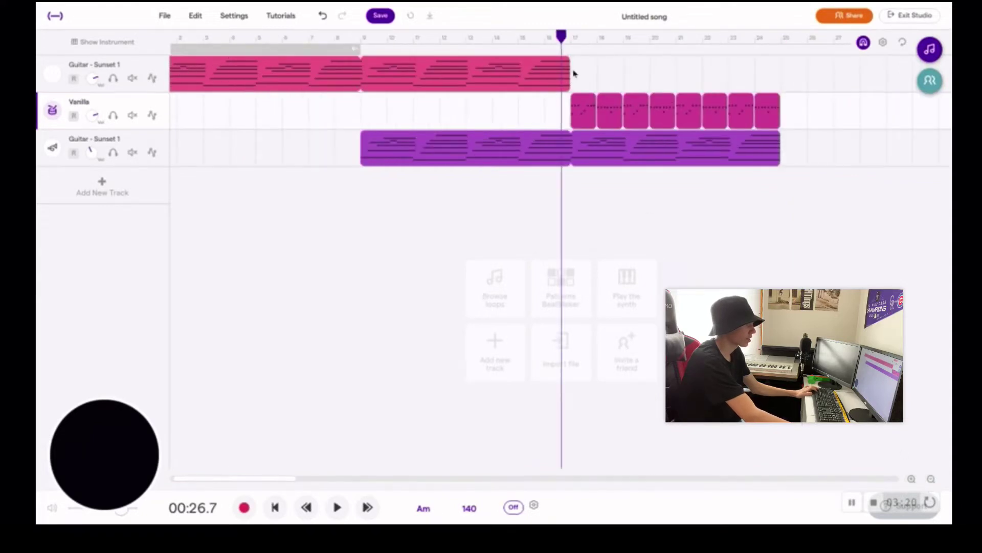
- Extend the guitar loop to bar 25 and move the playhead back to bar 5
left_click_drag(573, 74, 764, 82)
mouse_move(586, 142)
left_mouse_down()
mouse_move(609, 154)
mouse_move(765, 156)
mouse_move(817, 184)
mouse_move(581, 148)
left_mouse_up()
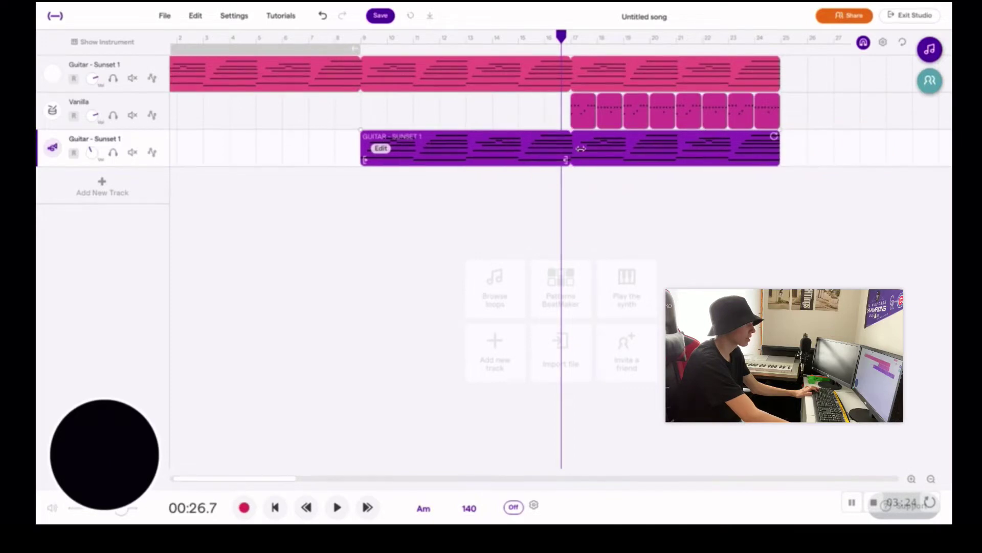
left_click_drag(565, 45, 264, 9)
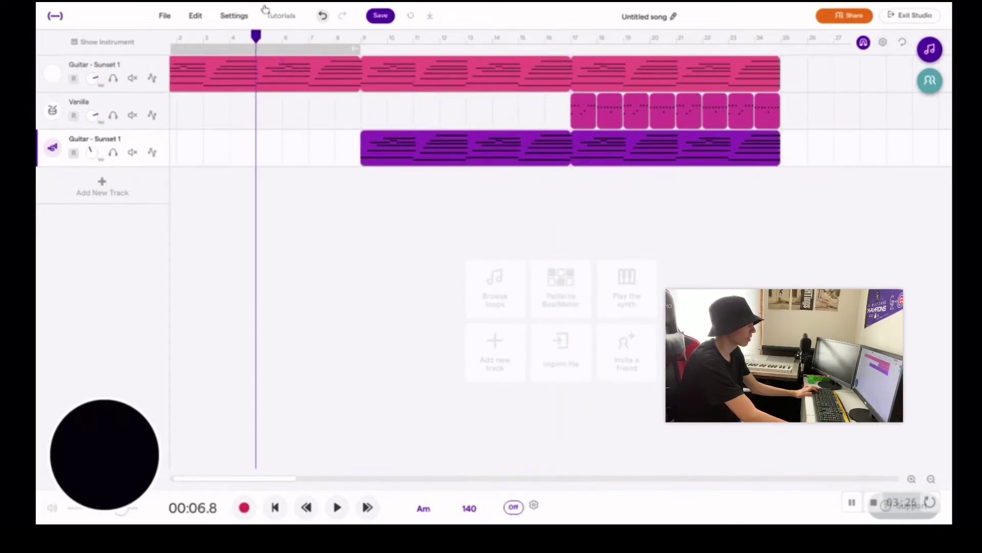
- Add a Sweep automation lane to the flute track and place an automation point at bar 17
left_click(152, 152)
left_click(136, 192)
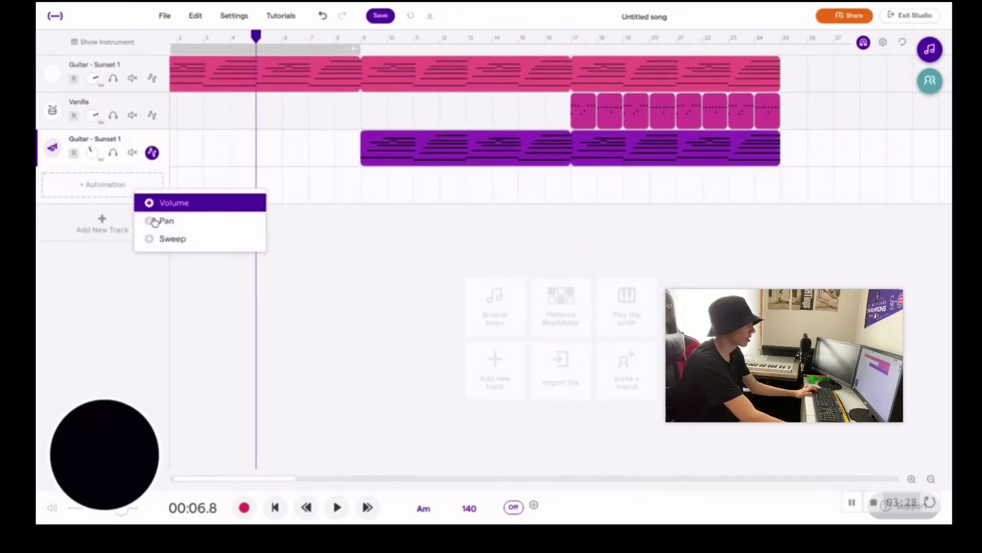
left_click(174, 238)
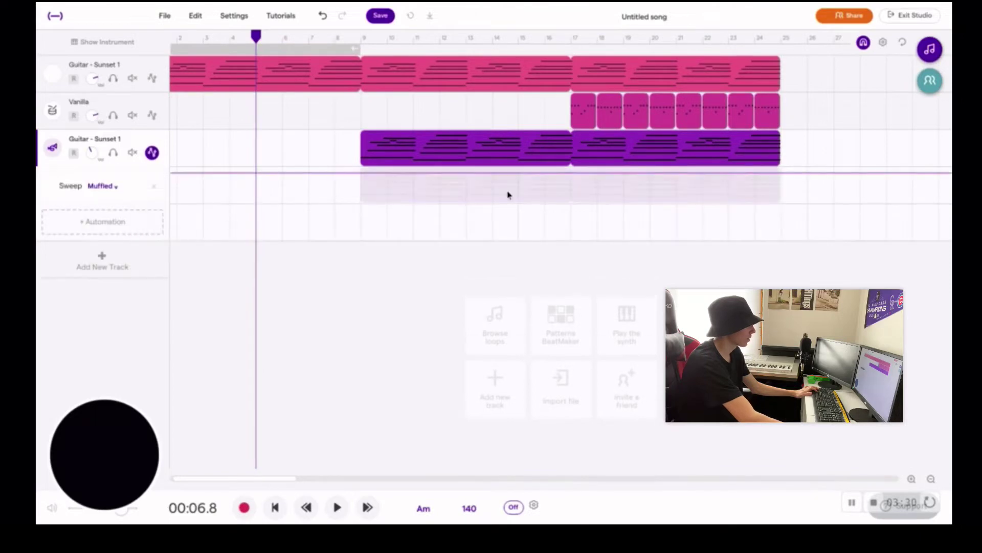
left_click(571, 172)
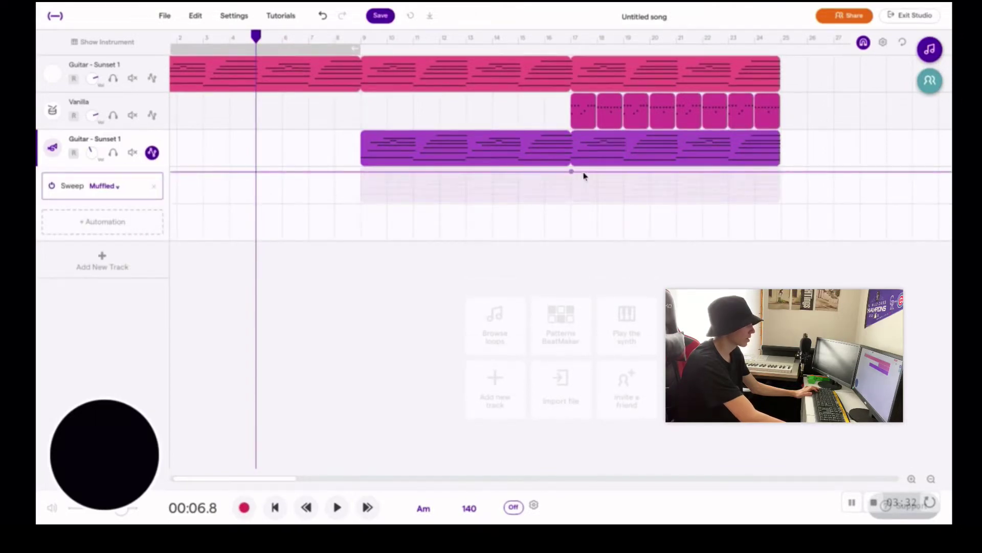
- Add a low Sweep automation point at bar 18 so the curve falls from bar 17, and play through the change
left_click_drag(594, 176, 596, 206)
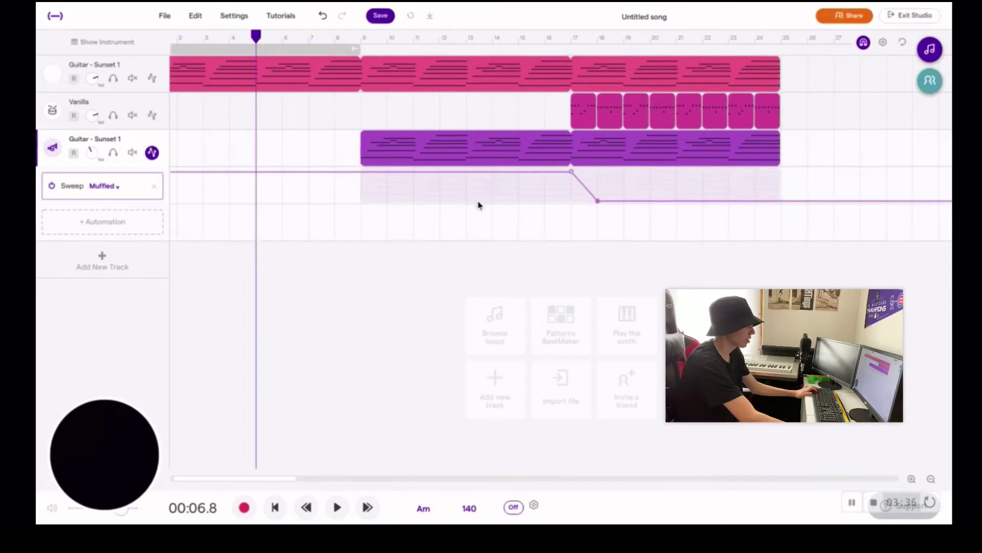
left_click(487, 215)
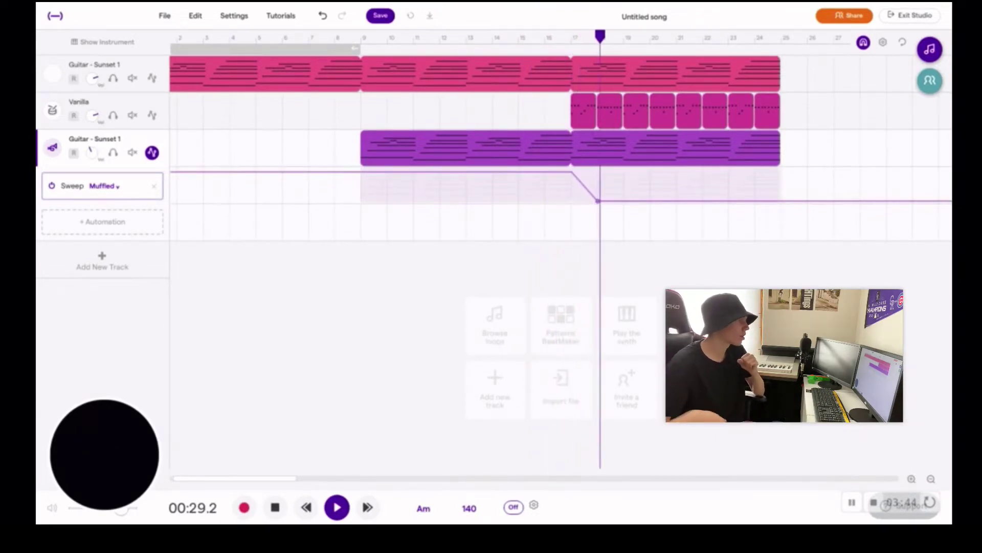
key("space")
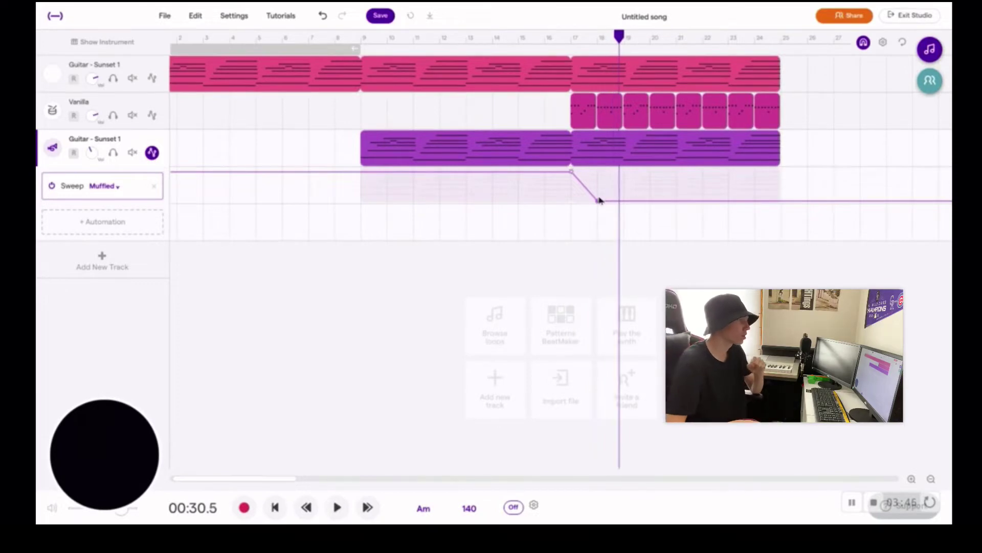
- Reverse the Sweep curve so it stays low until bar 17 and rises to full by bar 18, and play from bar 15
left_click_drag(597, 202, 567, 197)
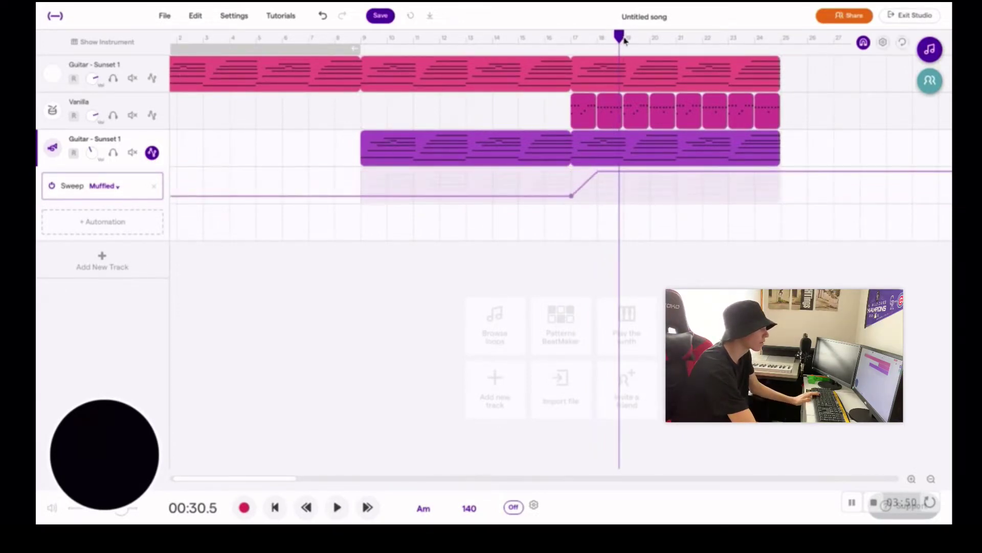
left_click_drag(624, 39, 516, 53)
key("space")
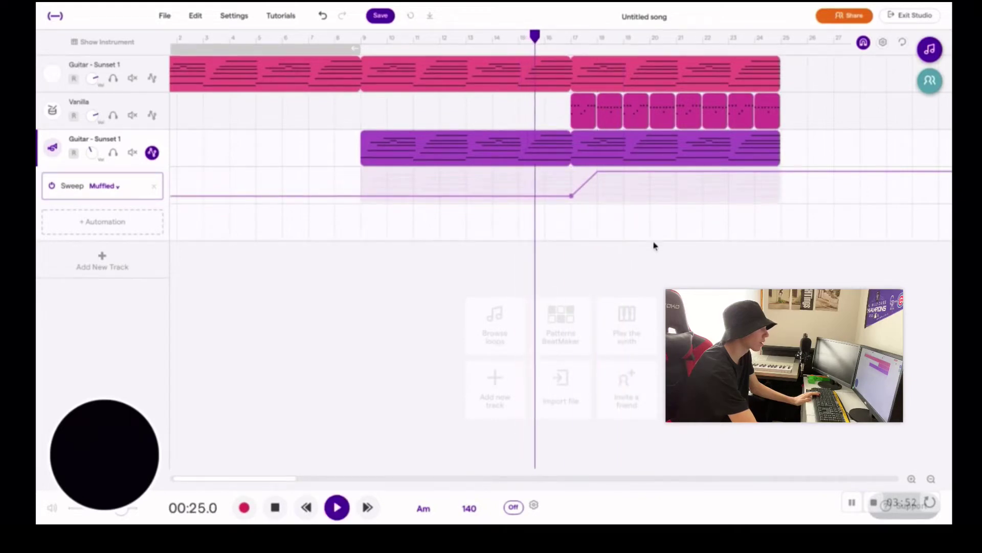
- Raise the Sweep automation point at bar 17 to about mid-height during playback and hide the flute track's automation
left_click_drag(572, 195, 572, 186)
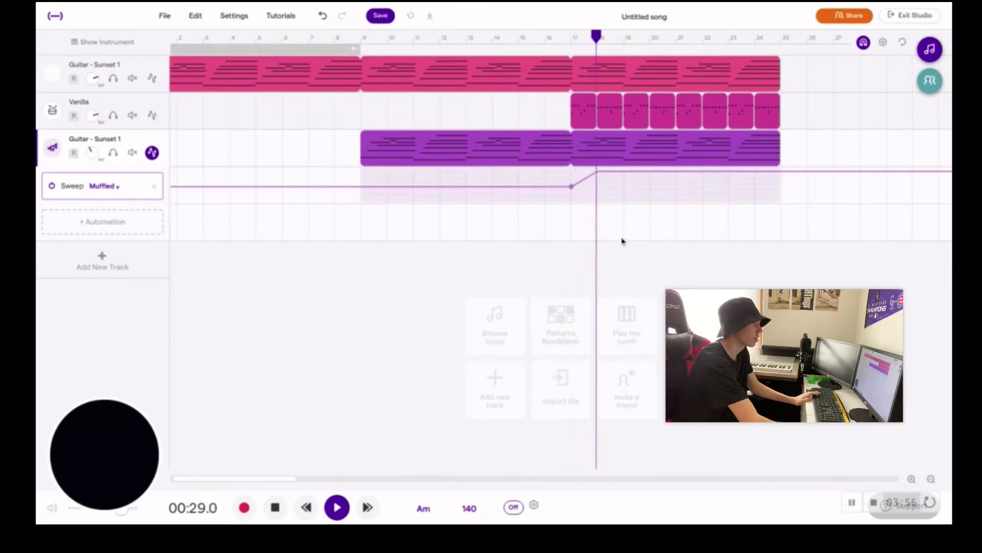
key("space")
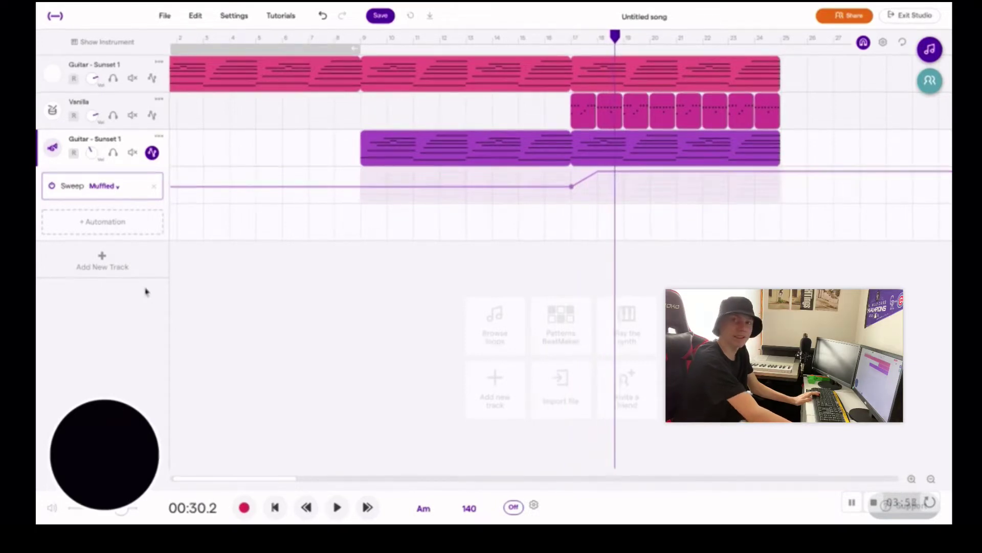
left_click(152, 152)
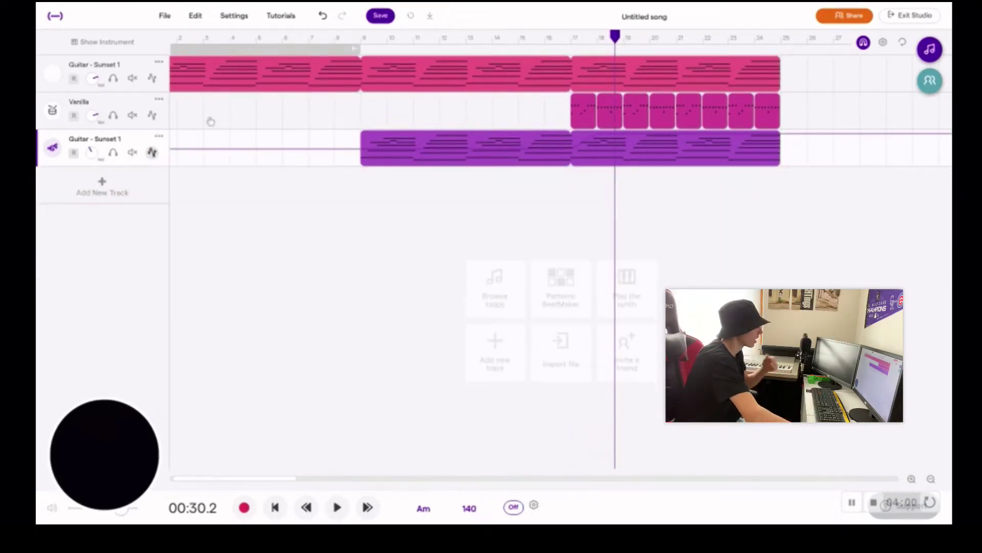
- Move the playhead to bar 9 and open the Vanilla drum track's pattern grid there
left_click_drag(617, 41, 361, 41)
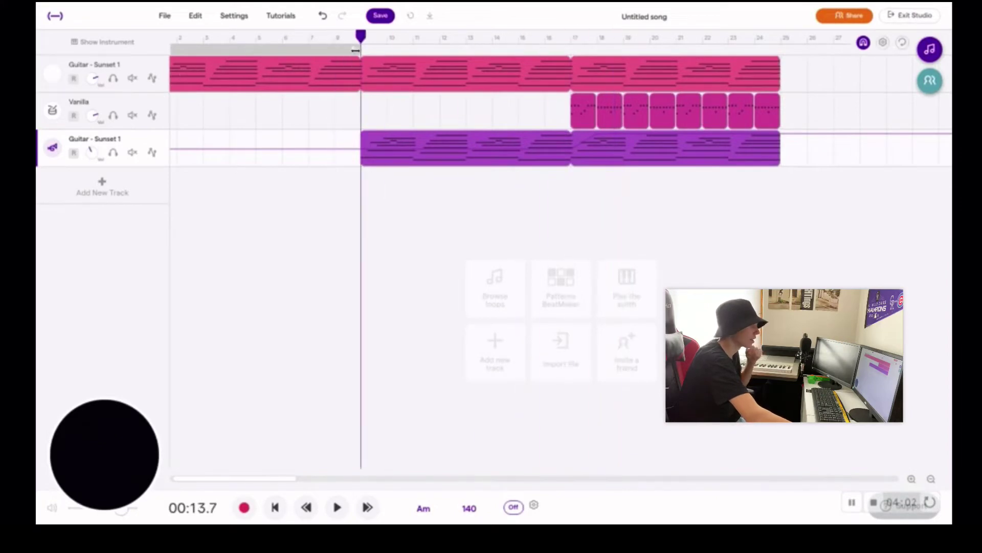
left_click(369, 110)
double_click(370, 114)
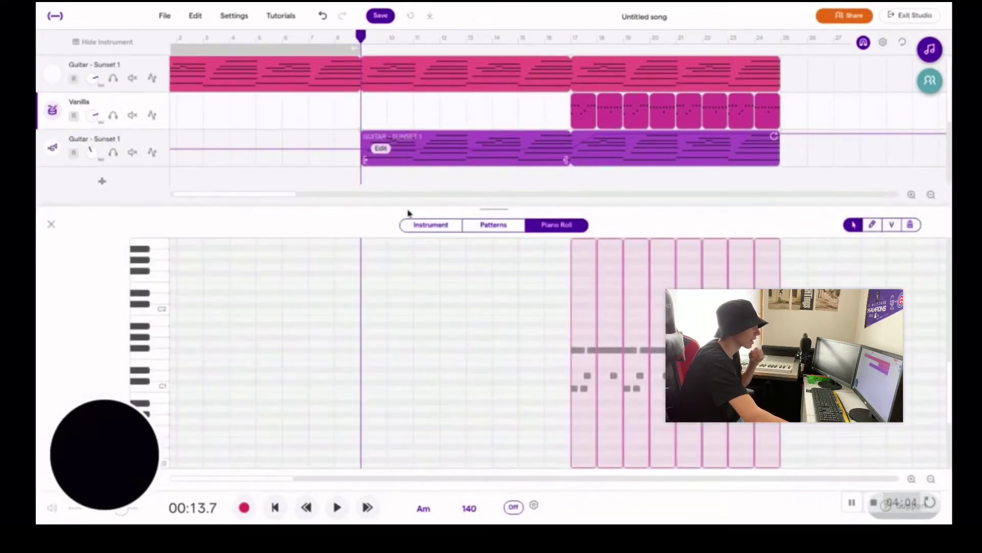
left_click(510, 226)
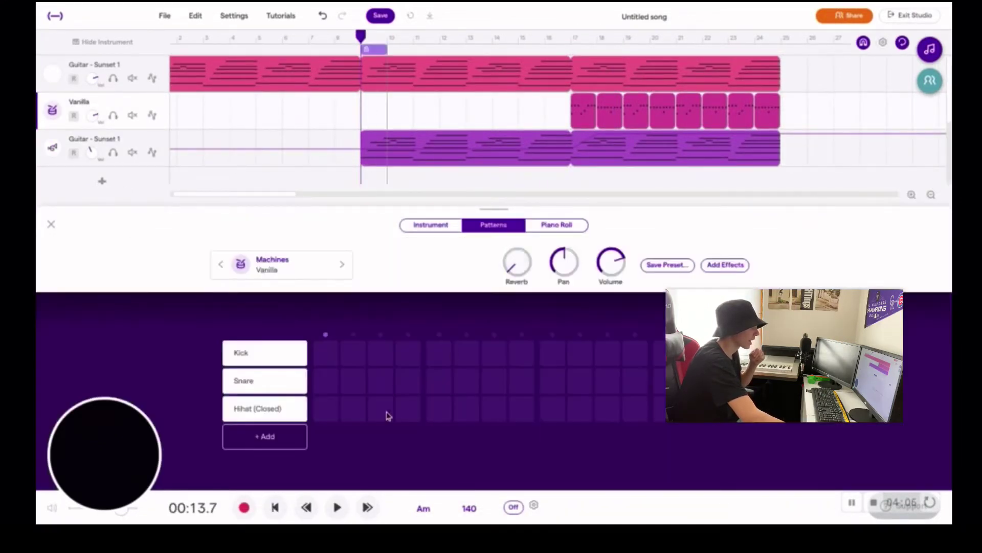
- Program closed hi-hat hits on steps 1 and 9 of the bar 9 pattern while playing it, and close the editor
left_click(325, 412)
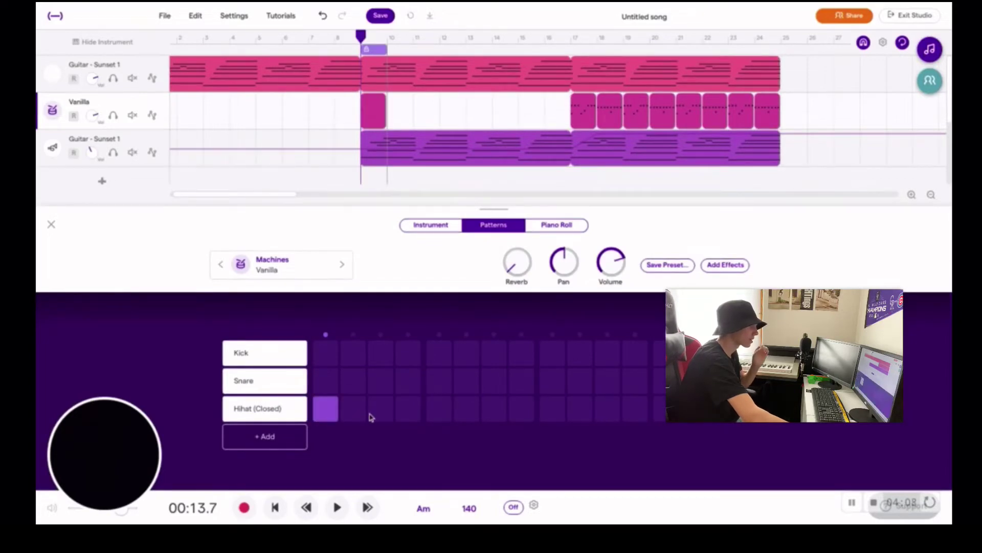
left_click(380, 412)
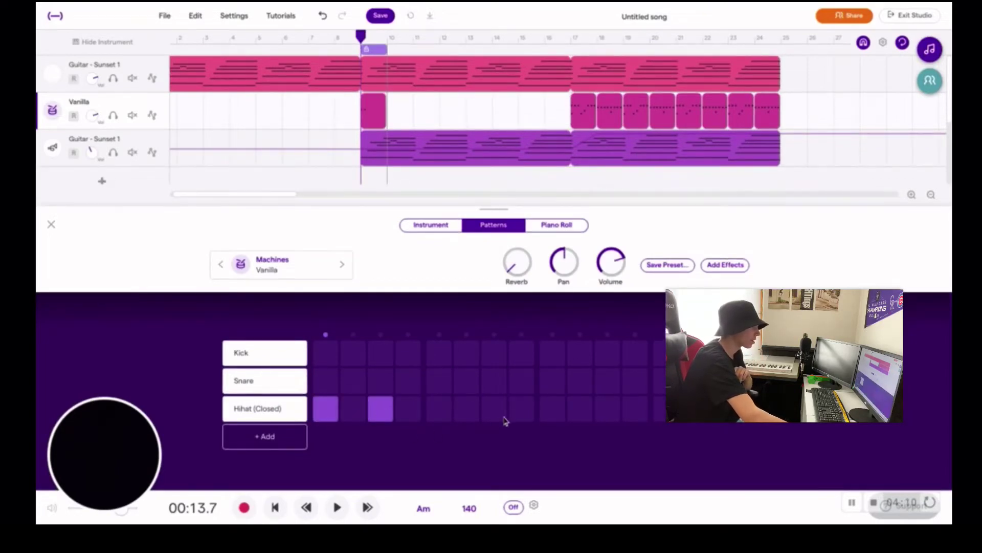
key("space")
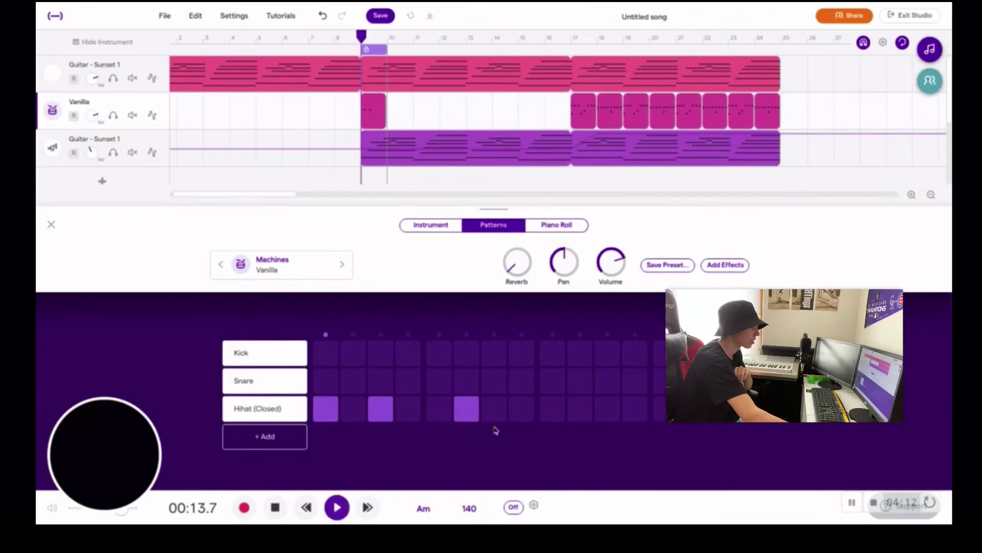
left_click(382, 412)
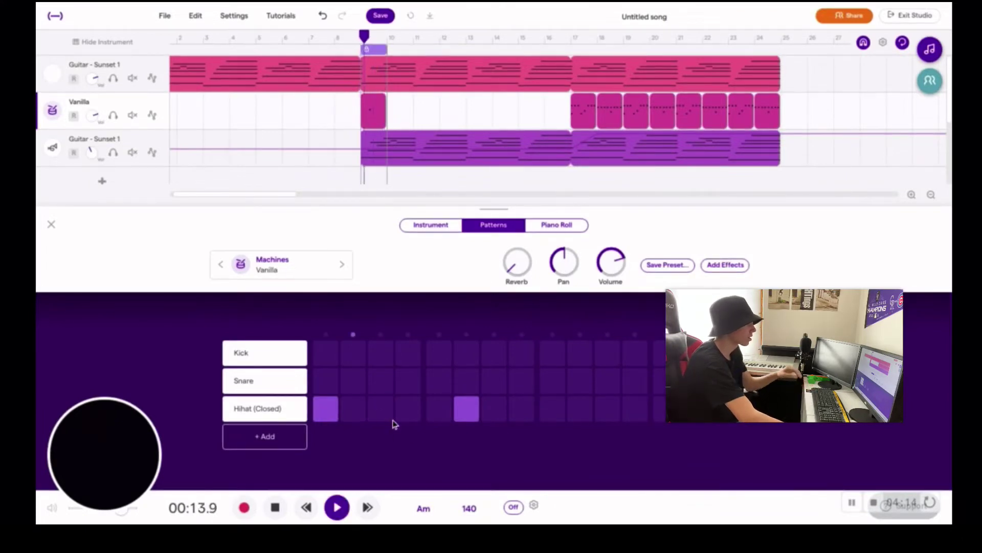
left_click(521, 408)
left_click(466, 408)
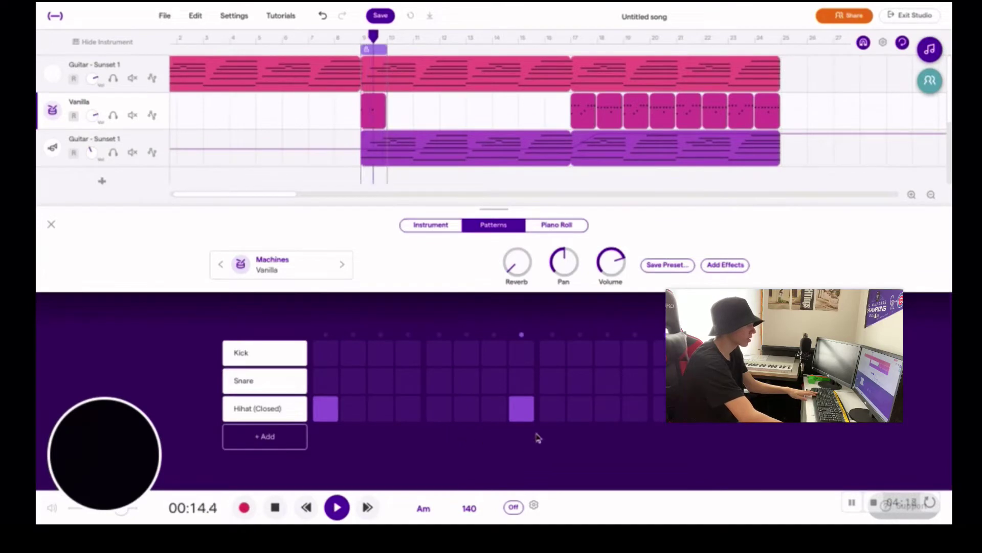
left_click(551, 410)
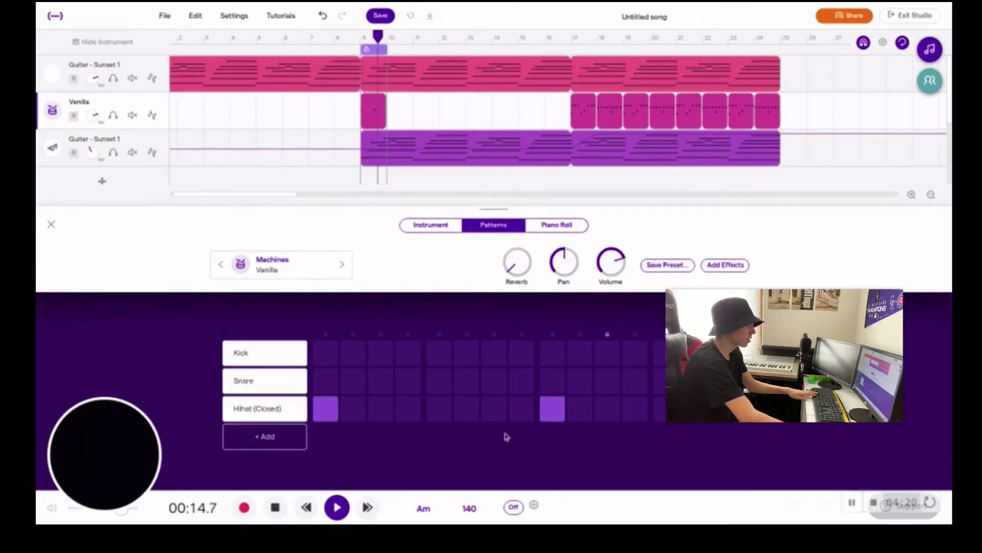
left_click(51, 225)
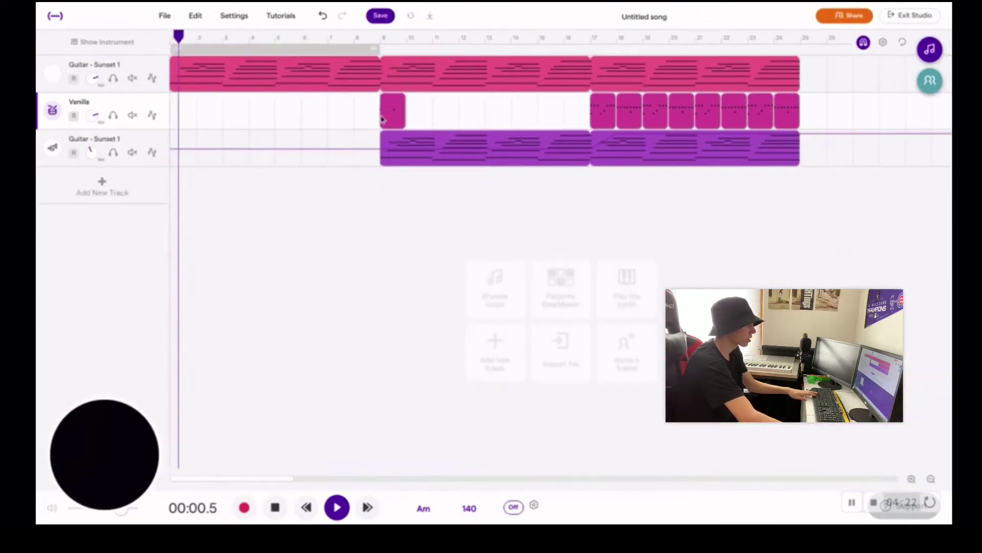
- Repeat the hi-hat clip from bar 9 up to bar 17 and play the arrangement
left_click_drag(398, 100, 574, 127)
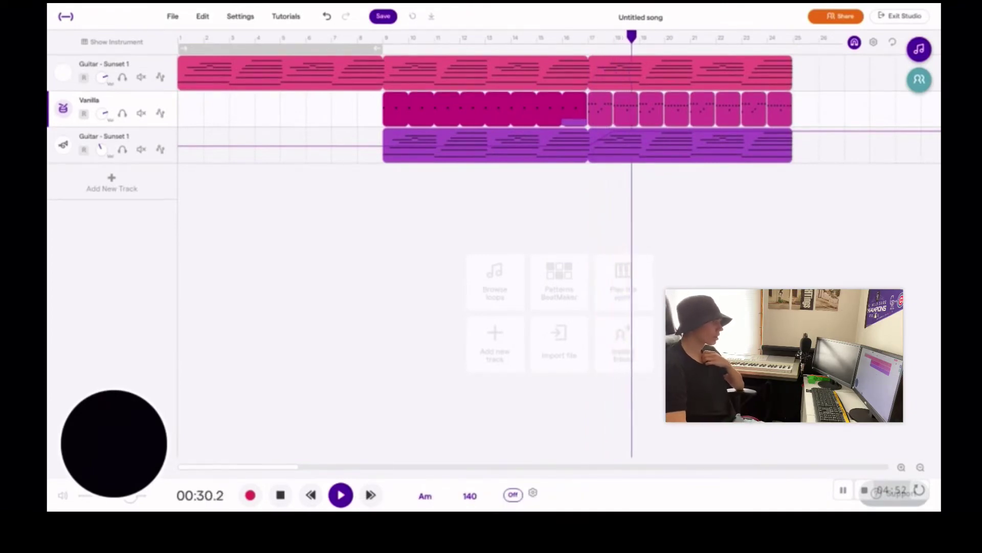
key("space")
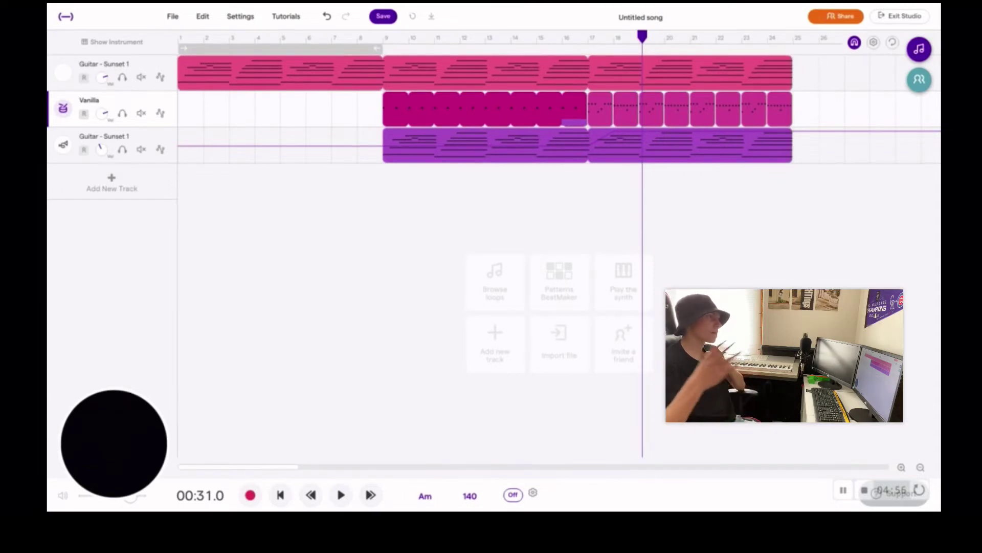
- Search the loop library for "airplane" and look through the matching sounds
left_click(919, 48)
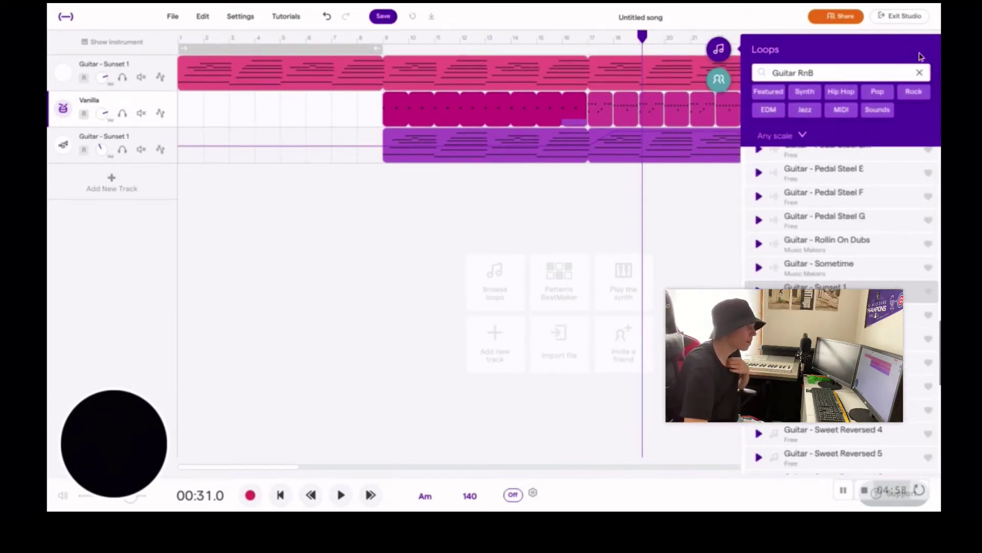
left_click(919, 74)
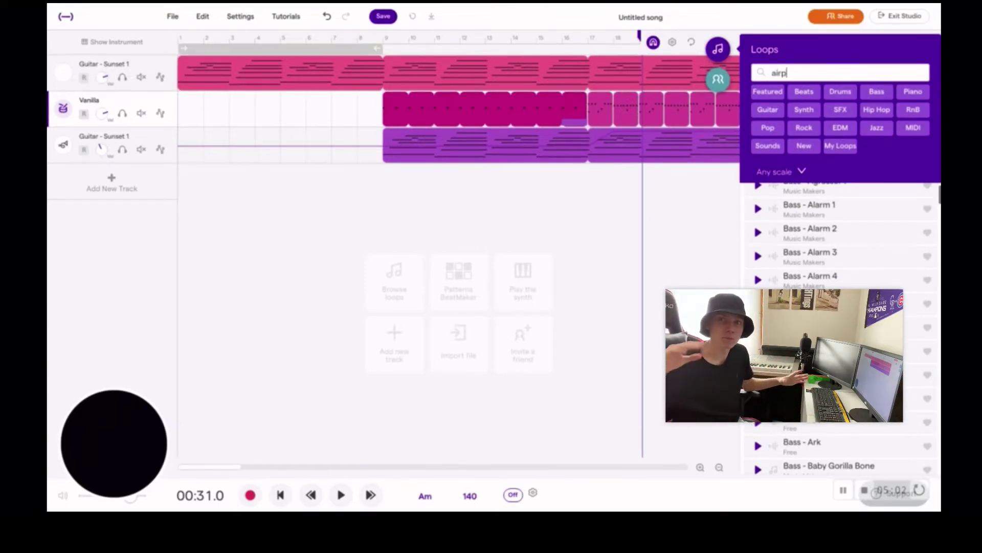
type("airplain")
key("Return")
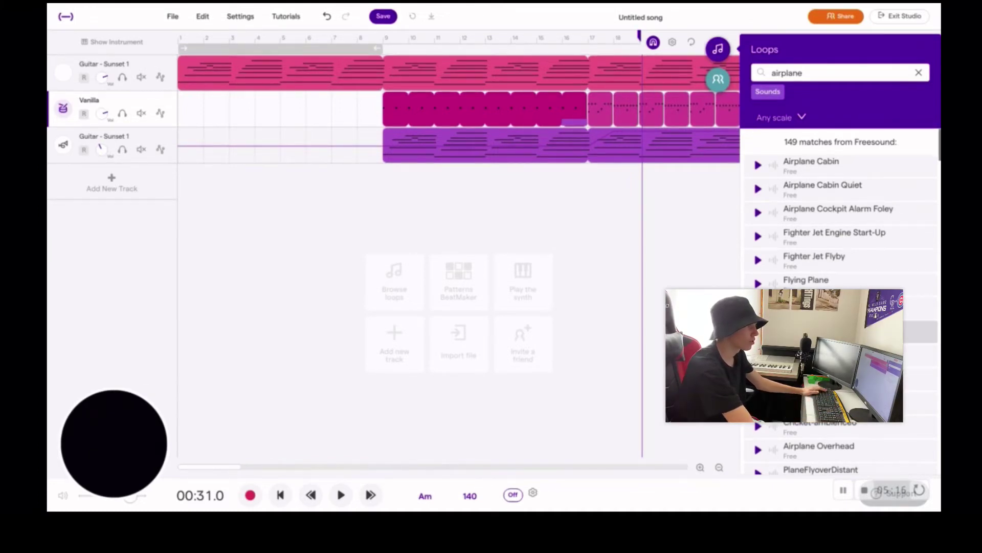
scroll(839, 332, "down", 1)
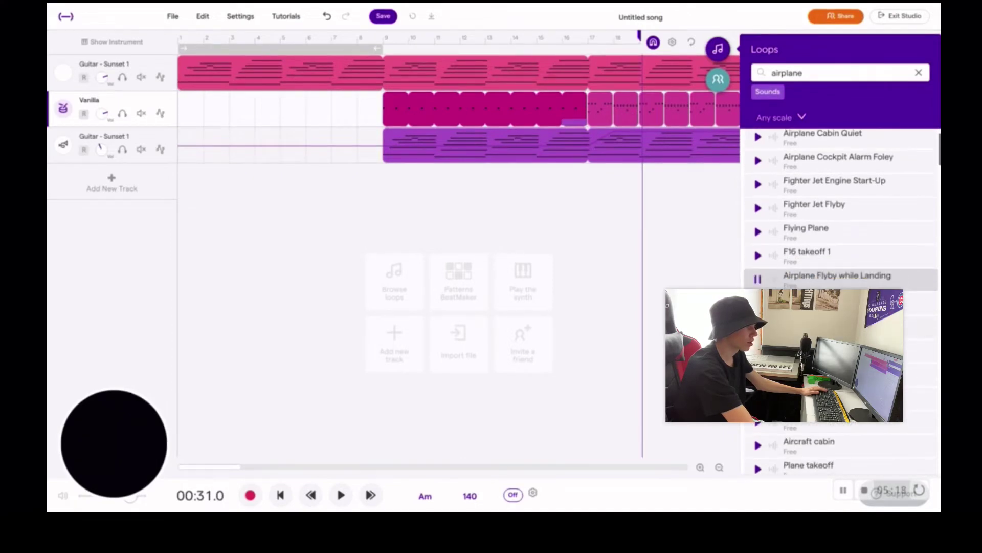
scroll(839, 230, "down", 1)
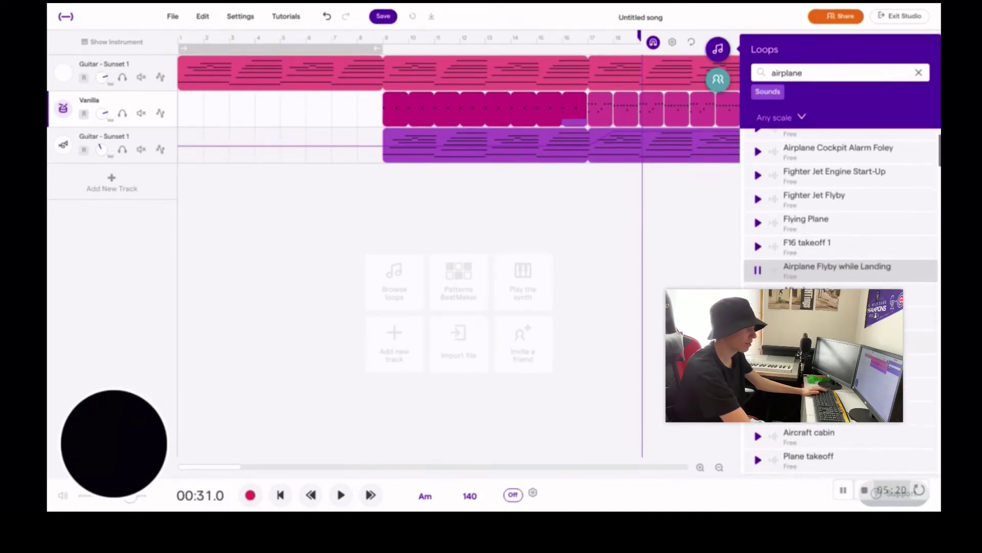
scroll(839, 256, "down", 2)
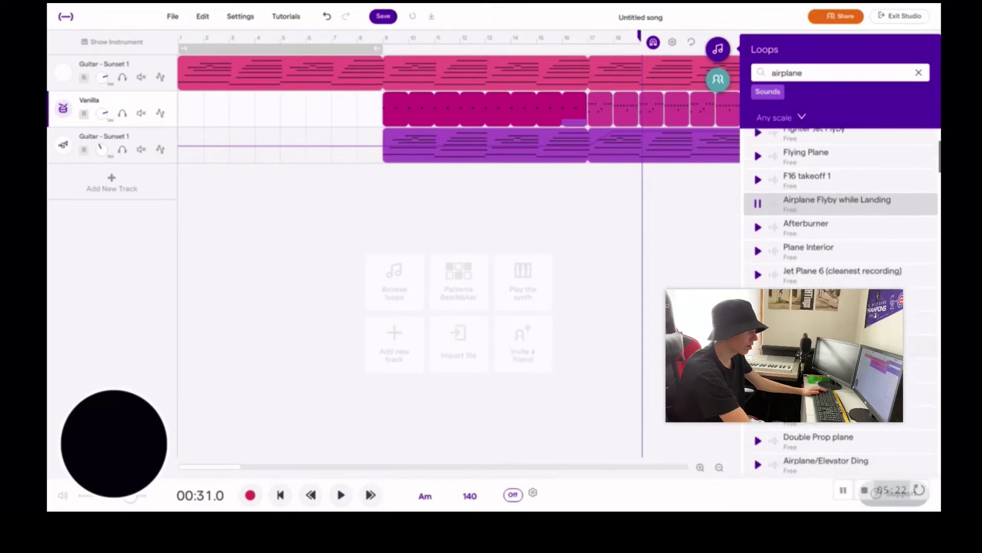
scroll(839, 256, "down", 3)
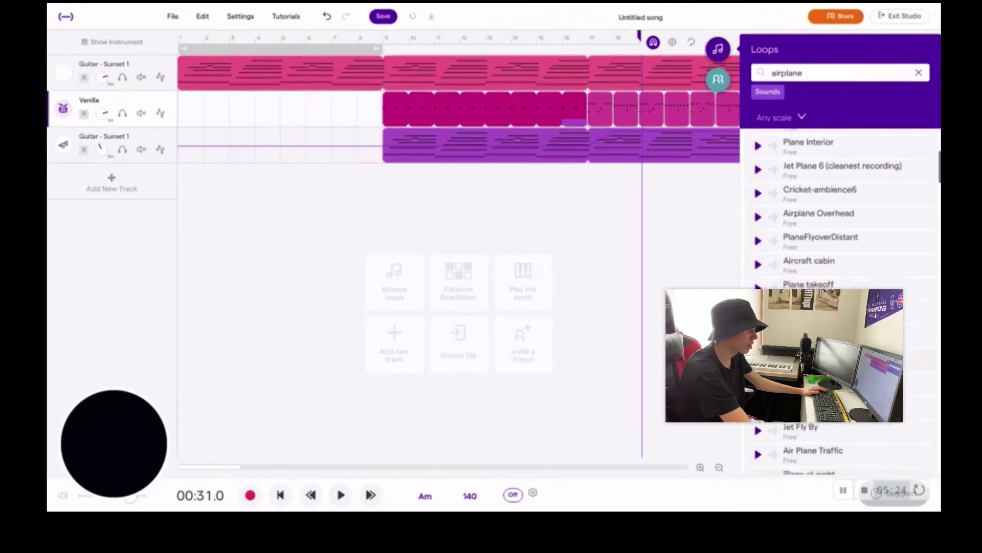
scroll(839, 256, "down", 2)
scroll(839, 256, "up", 7)
- Switch the loop library to the Sounds category and add Airplane Flyby 1 as a new track
left_click(919, 73)
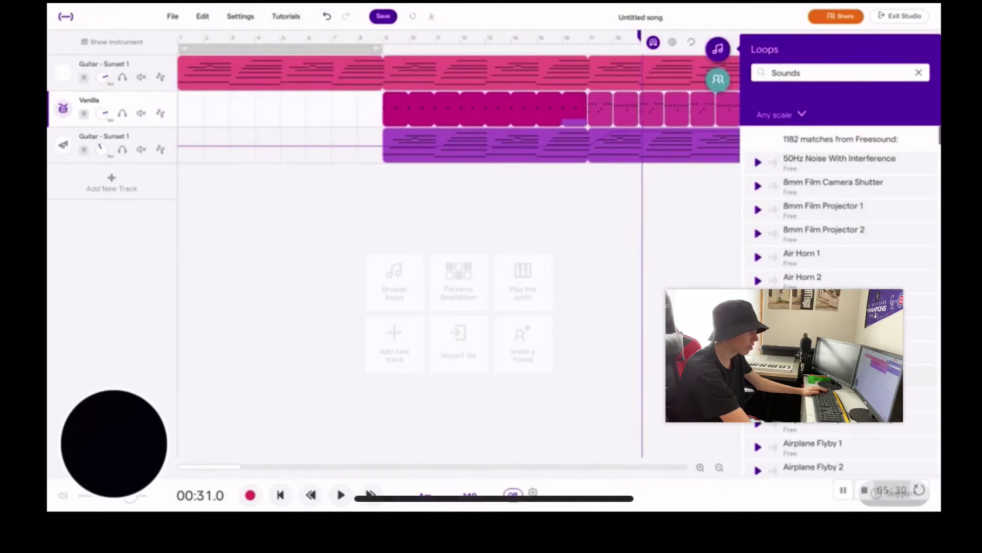
scroll(827, 435, "down", 1)
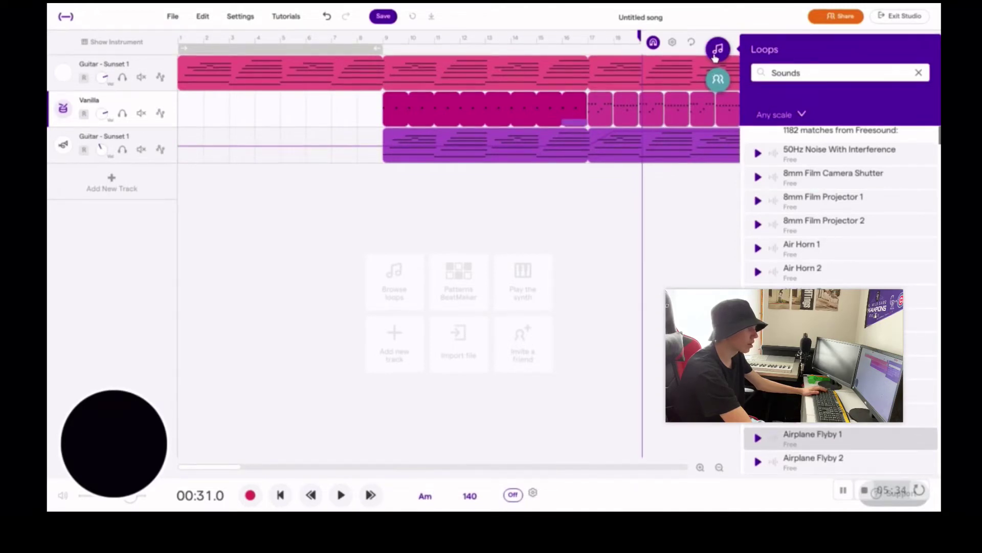
double_click(799, 436)
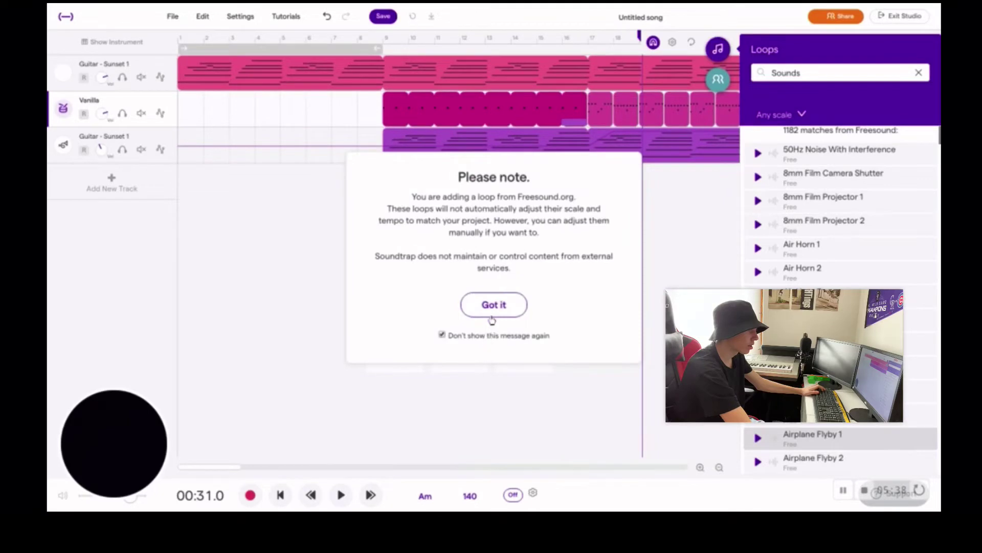
left_click(492, 318)
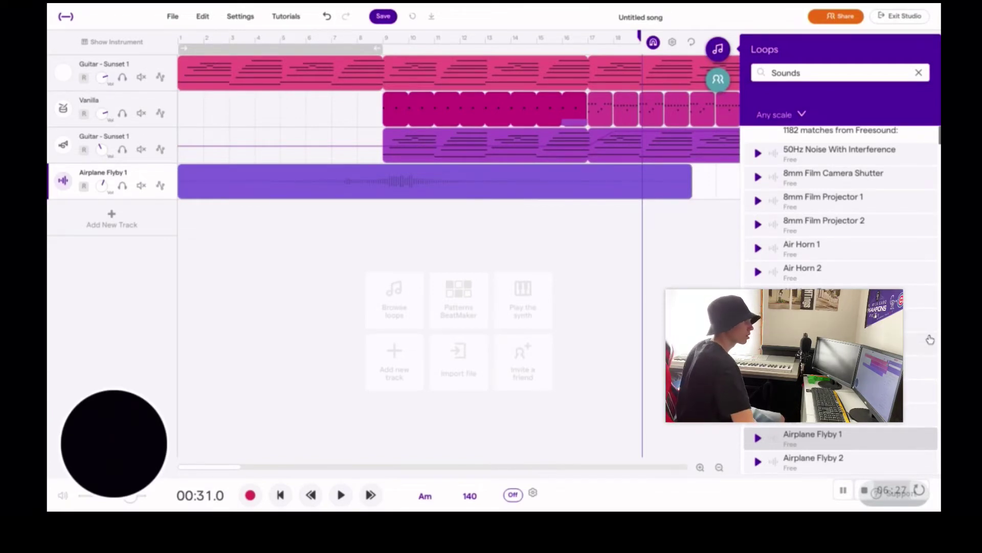
- Move the Airplane Flyby 1 clip so it starts at bar 8, and close the loop library
left_click_drag(568, 197, 669, 186)
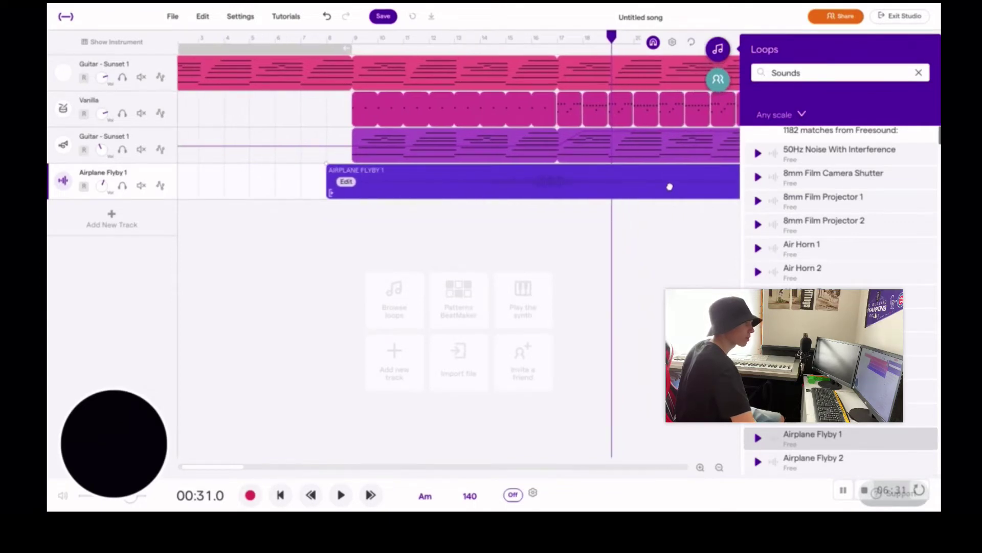
left_click(718, 49)
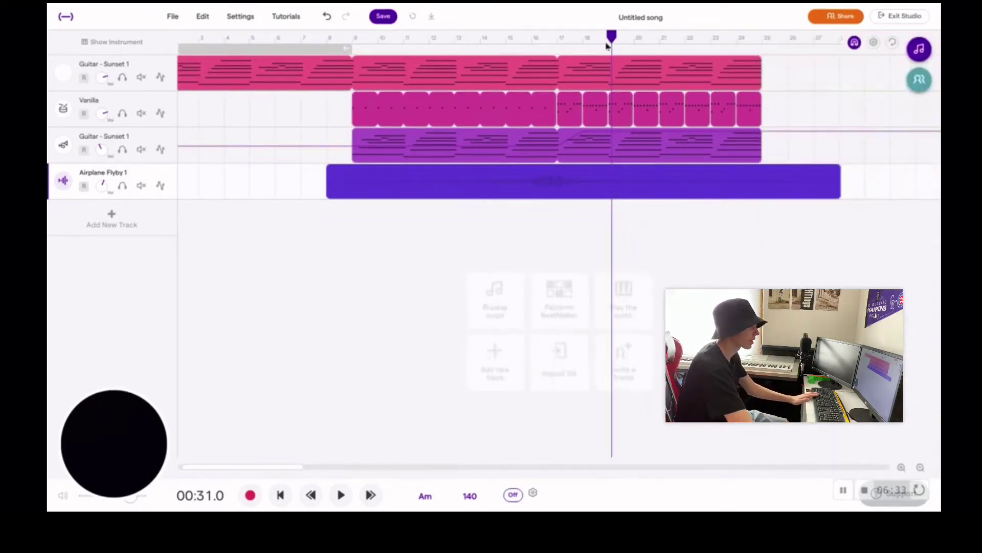
- In the flute track's Sweep automation, shift the rise one bar earlier so it ramps from bar 16 to bar 17
left_click_drag(606, 46, 506, 38)
left_click(546, 197)
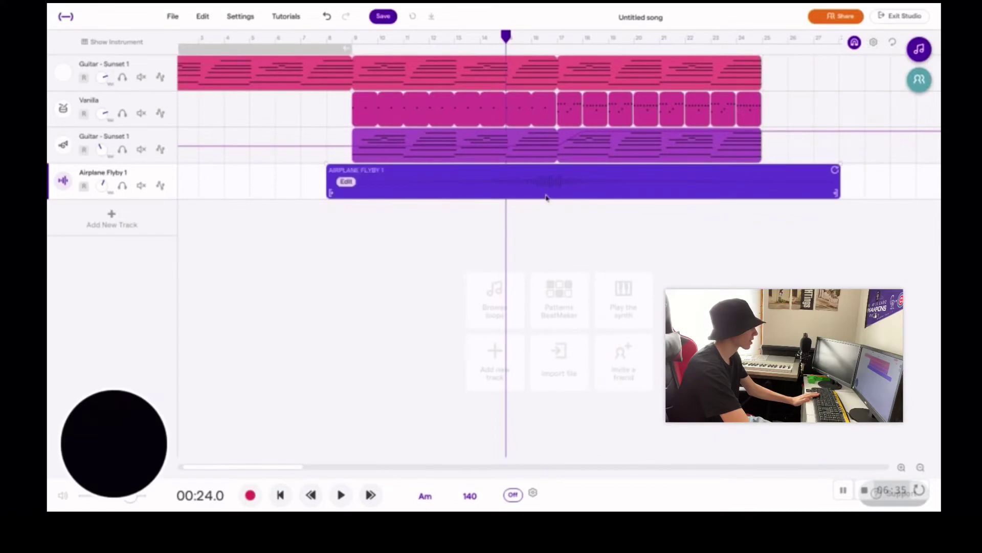
left_click(160, 149)
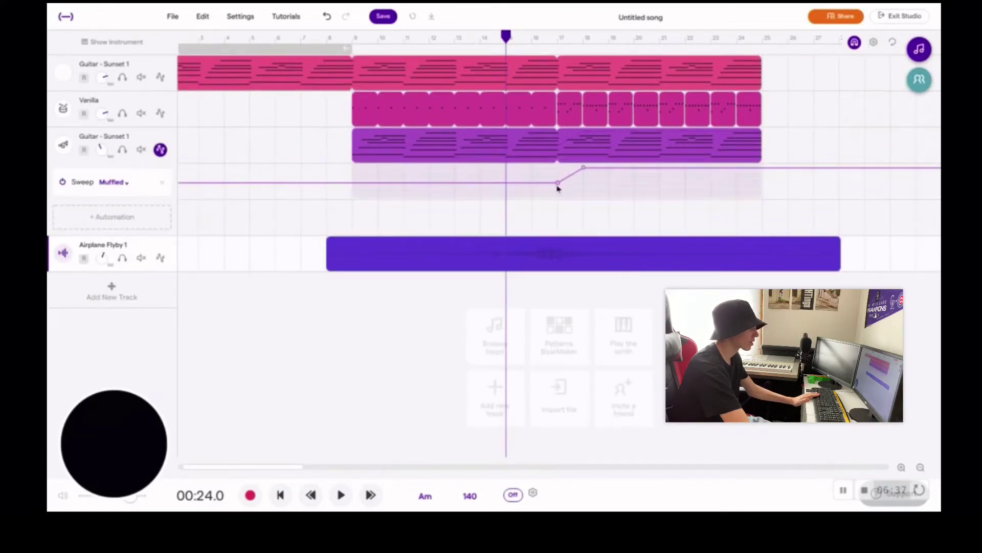
mouse_move(558, 182)
left_mouse_down()
mouse_move(532, 185)
mouse_move(559, 169)
left_mouse_up()
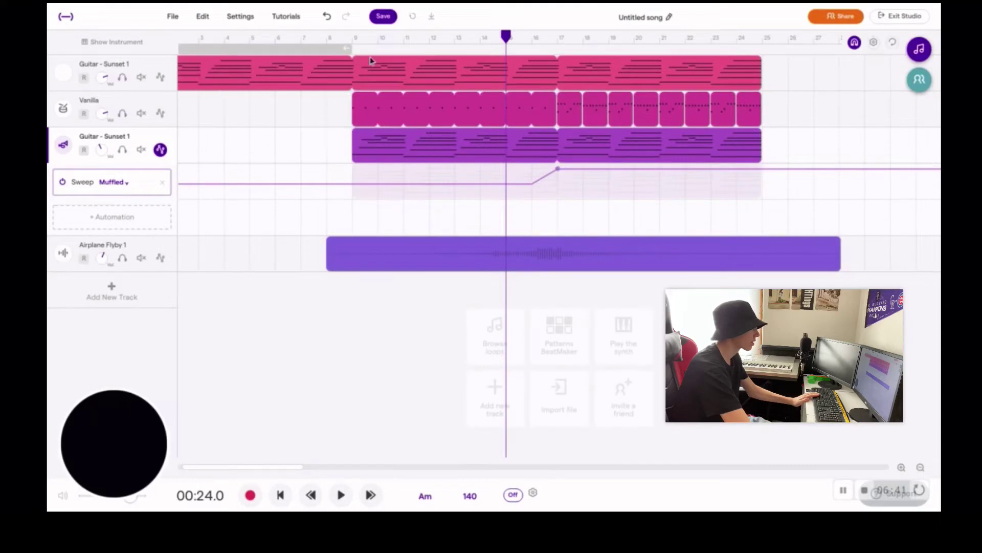
- Collapse the flute track's automation and play the arrangement from about bar 6 to the end of the clips
left_click_drag(506, 42, 275, 42)
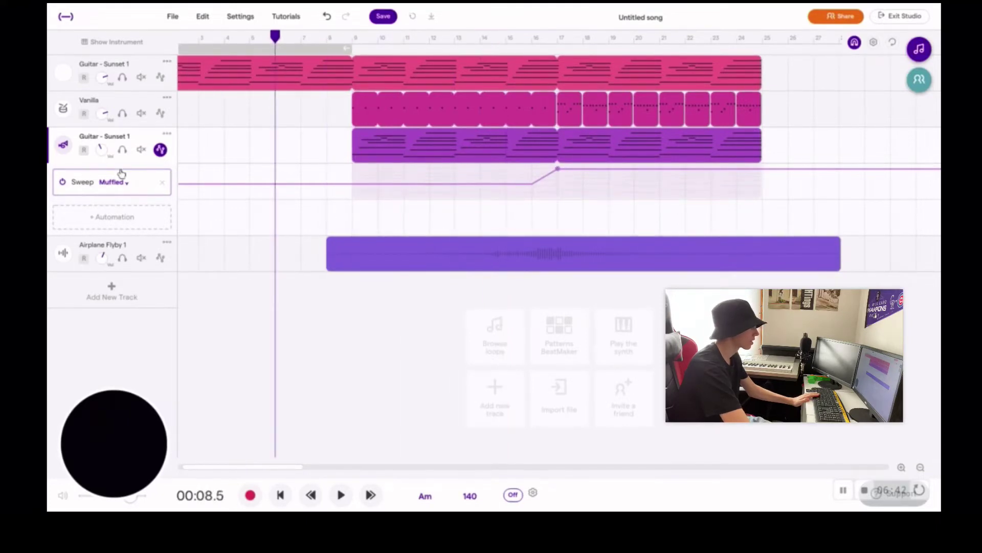
left_click(161, 151)
key("space")
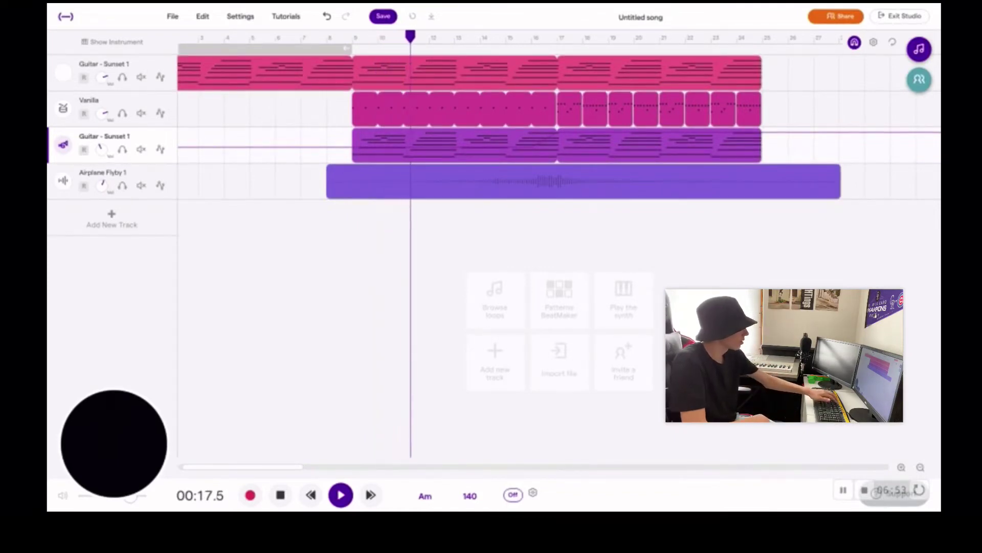
key("XF86AudioRaiseVolume")
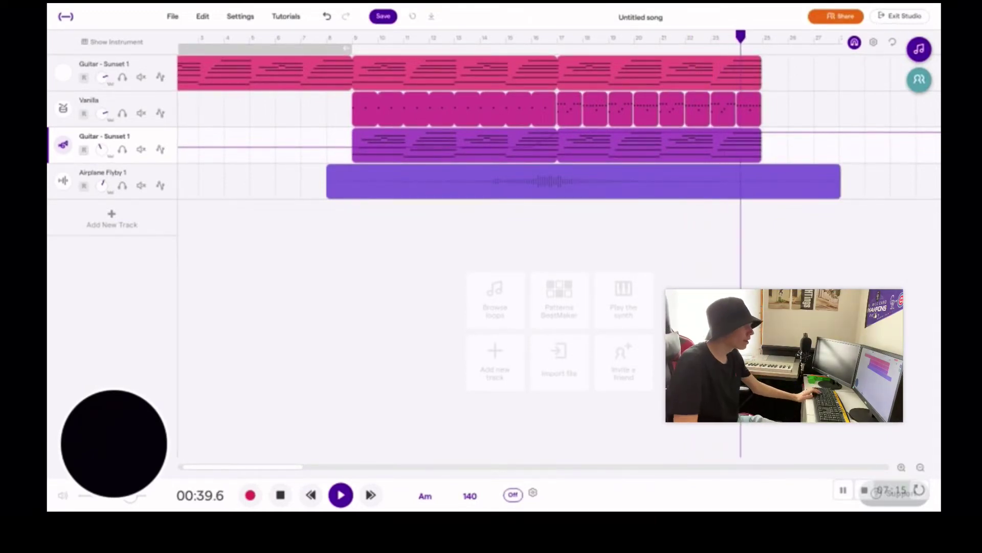
key("space")
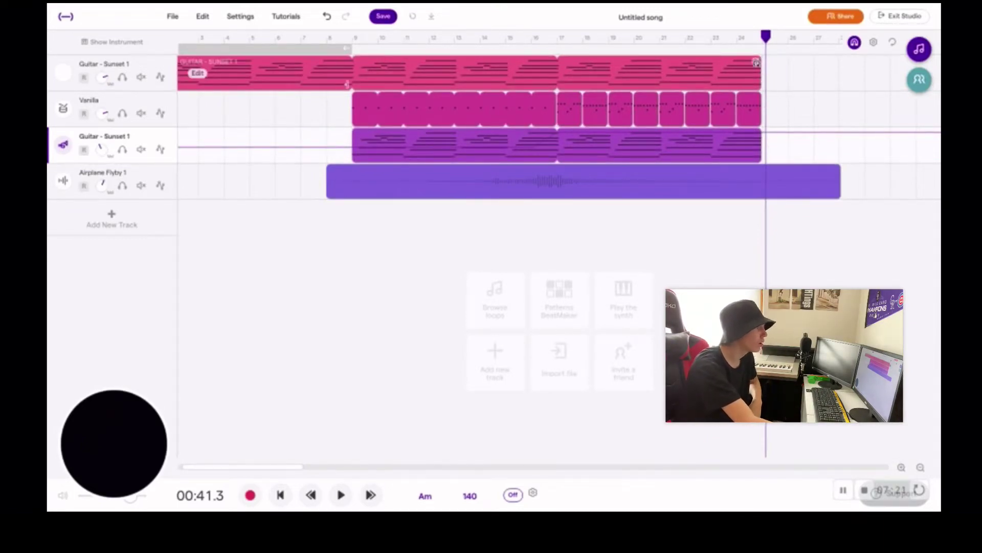
- Duplicate the Vanilla drum clips from bars 17 to 24 so the copies start at bar 25
left_click(756, 61)
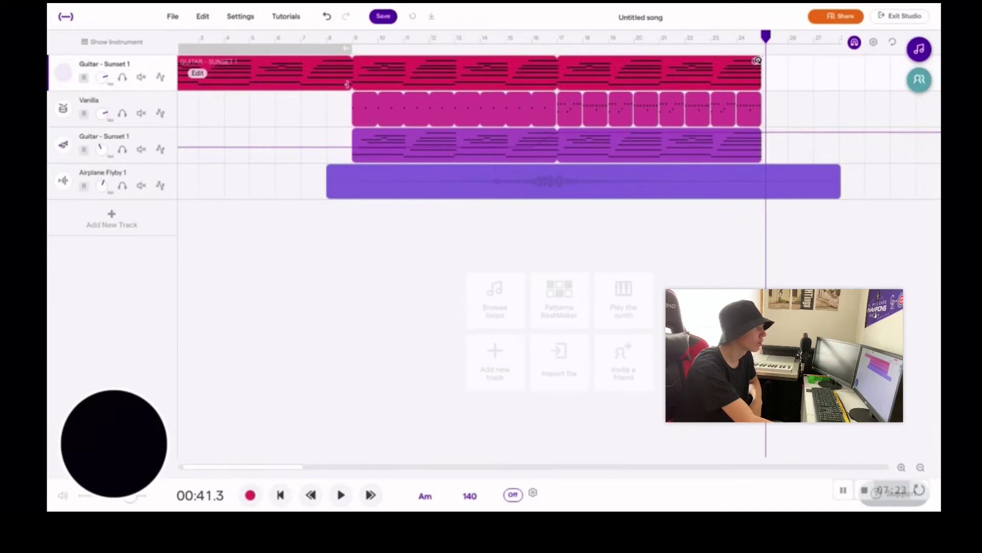
left_click_drag(772, 41, 737, 44)
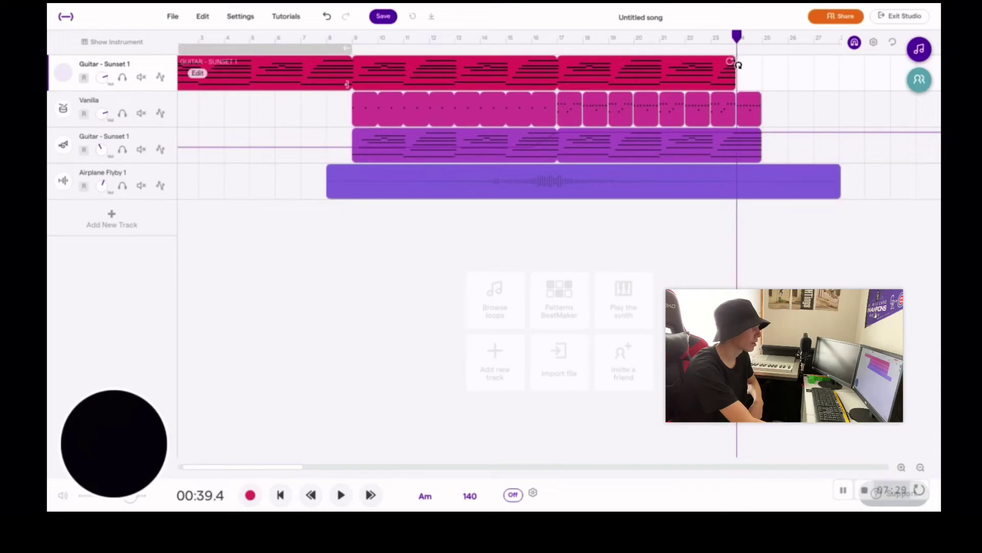
left_click(902, 468)
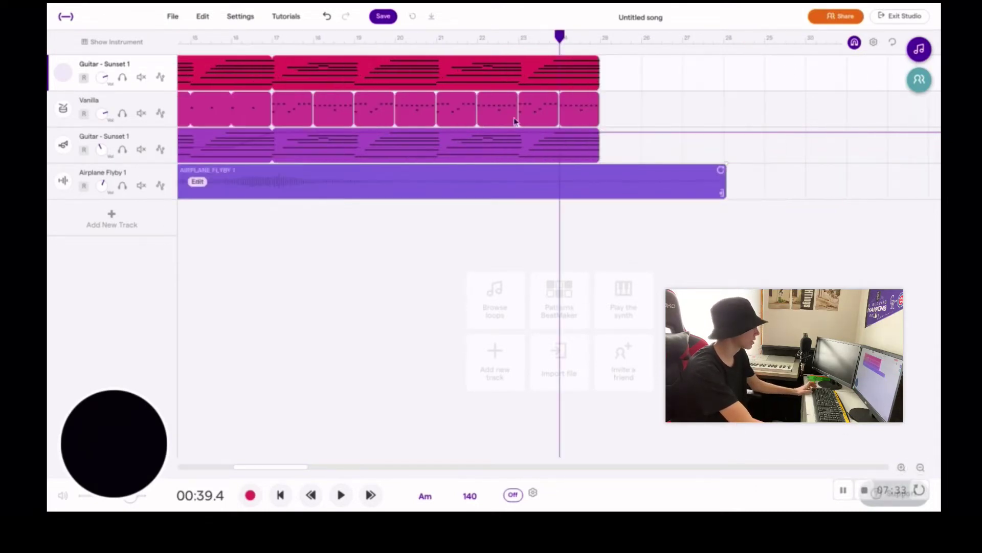
left_click_drag(606, 118, 295, 115)
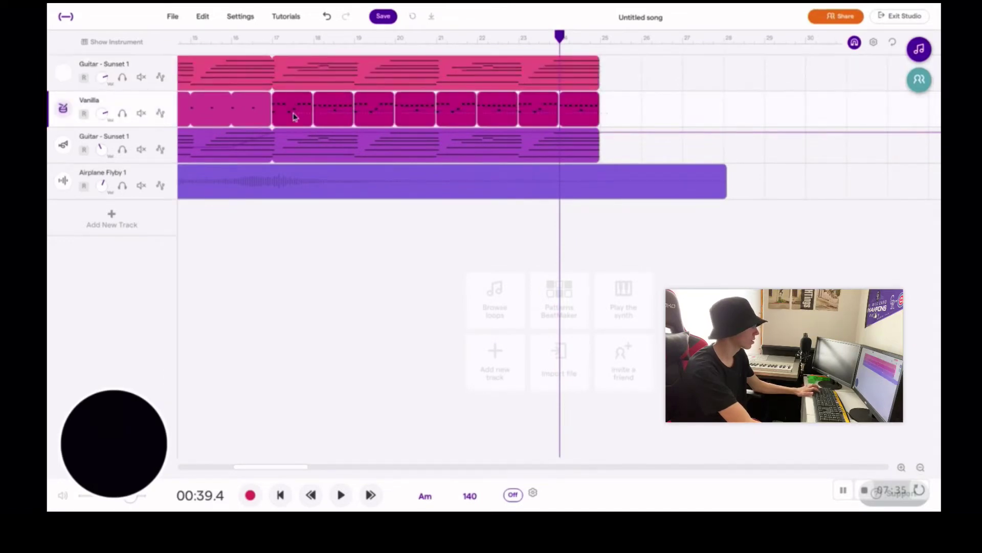
key("z")
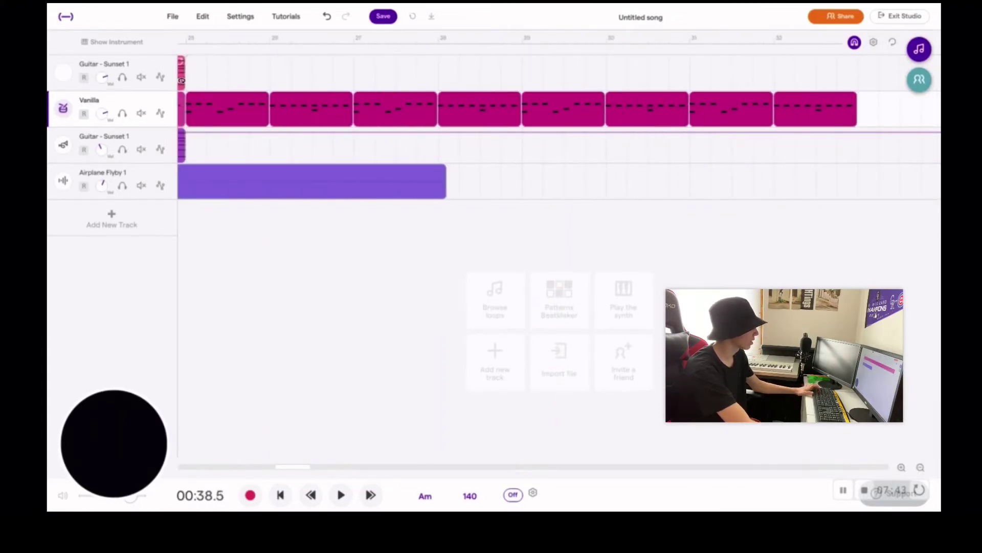
- Paste copies of the clips on the first Guitar - Sunset 1 track from bar 25 up to bar 49
left_click(182, 80)
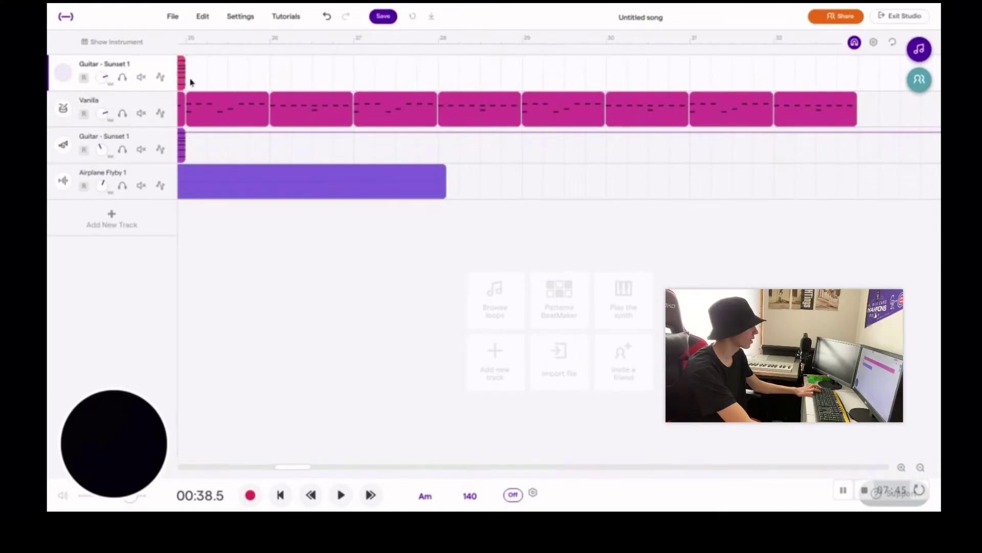
left_click(190, 82)
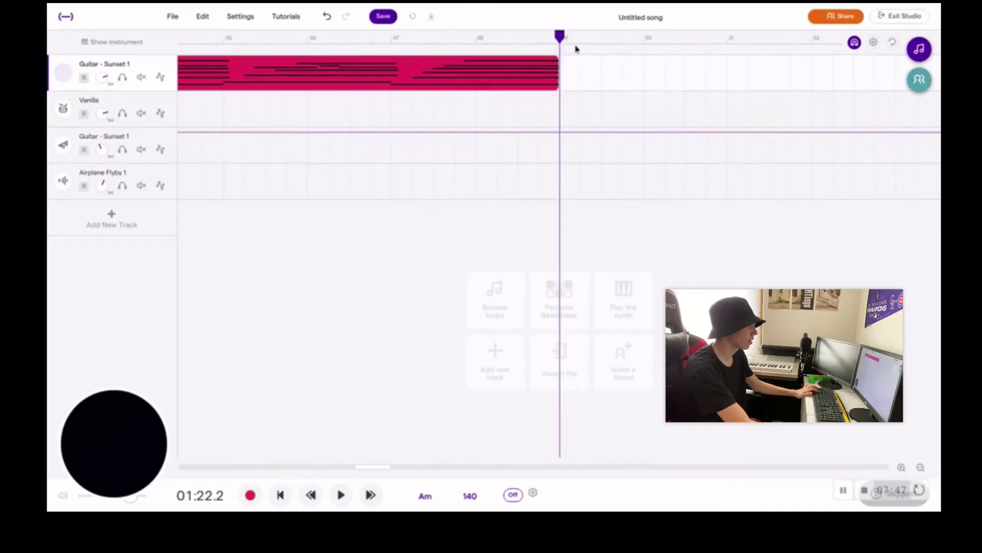
left_click(921, 468)
left_click(921, 467)
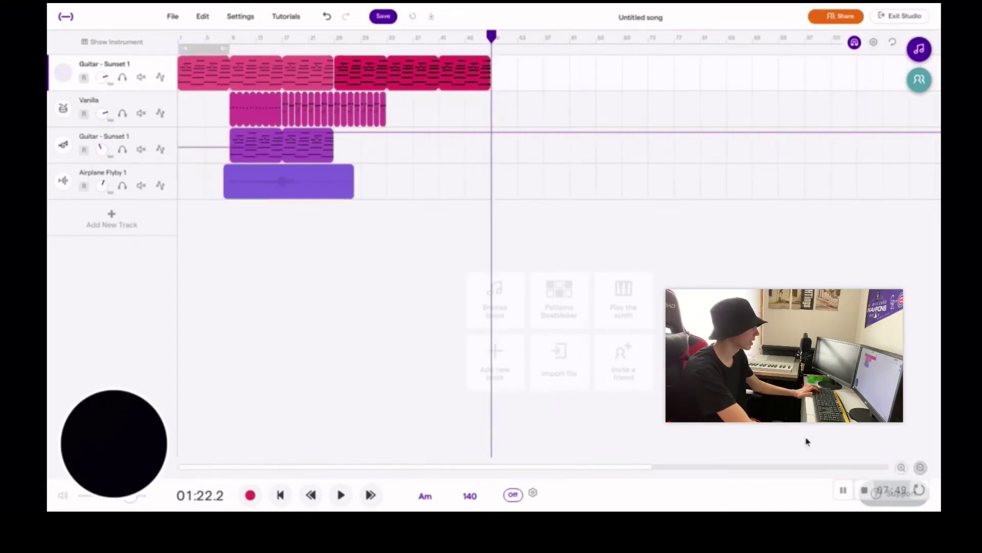
- Paste two flute clips from bar 33 to bar 49 and repeat the original flute clips up to bar 33
left_click(316, 145)
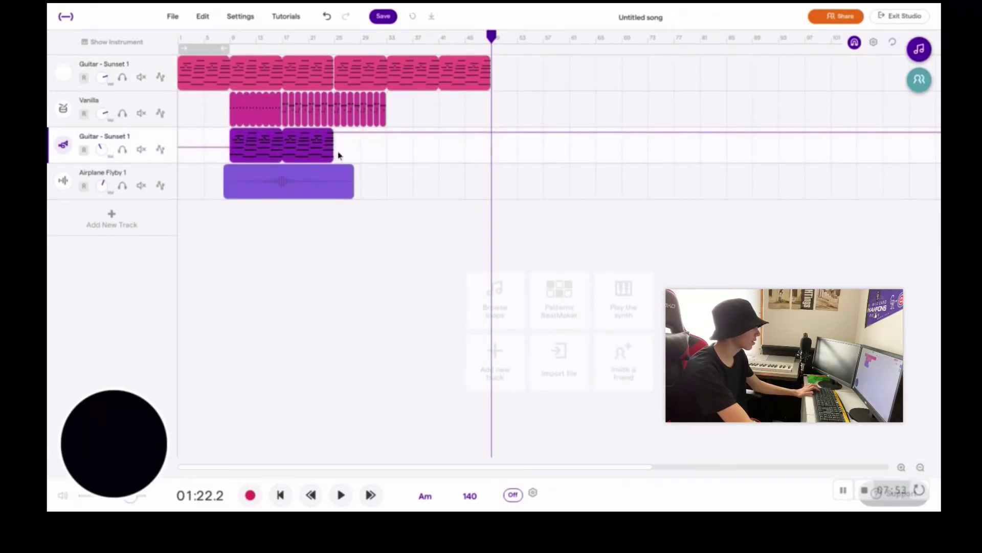
left_click(391, 150)
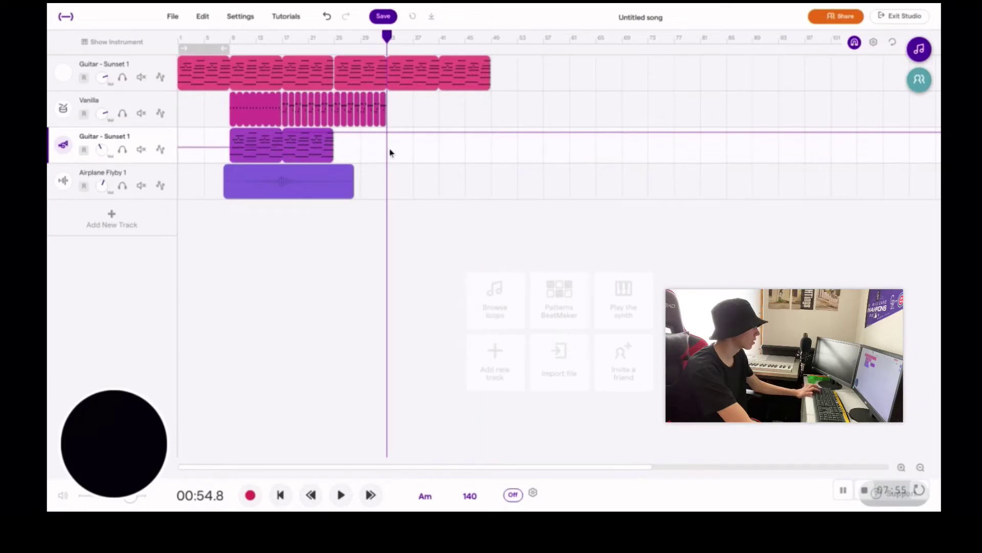
key("ctrl+v")
left_click_drag(329, 137, 383, 152)
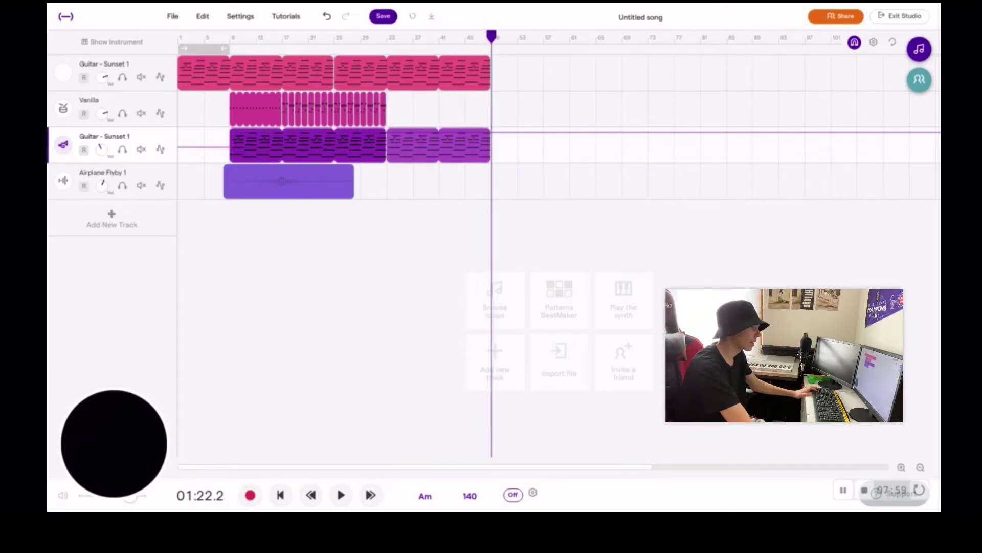
- Place the playhead around bar 33 and try to shorten the end of the last Vanilla drum clip
left_click(900, 467)
left_click(900, 468)
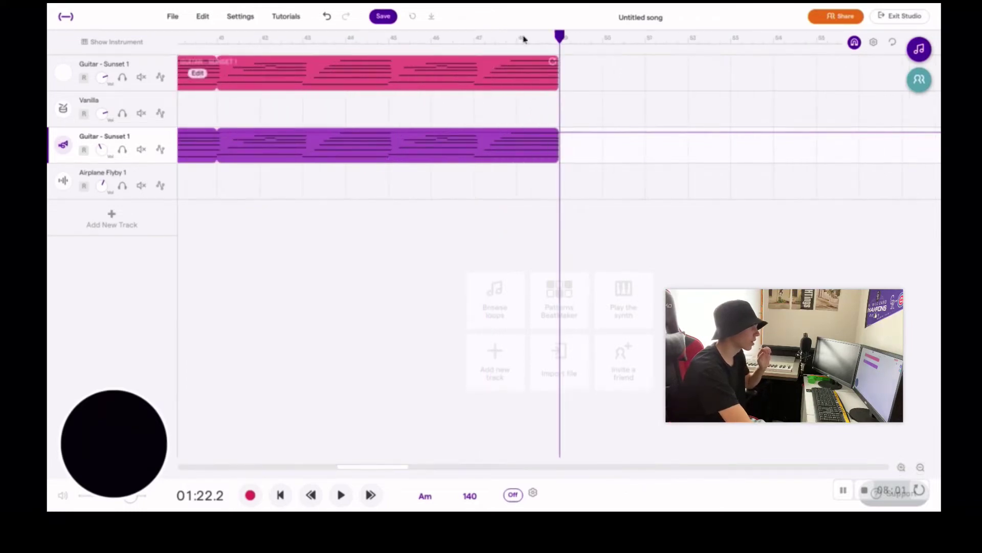
left_click_drag(560, 38, 45, 84)
left_click(902, 468)
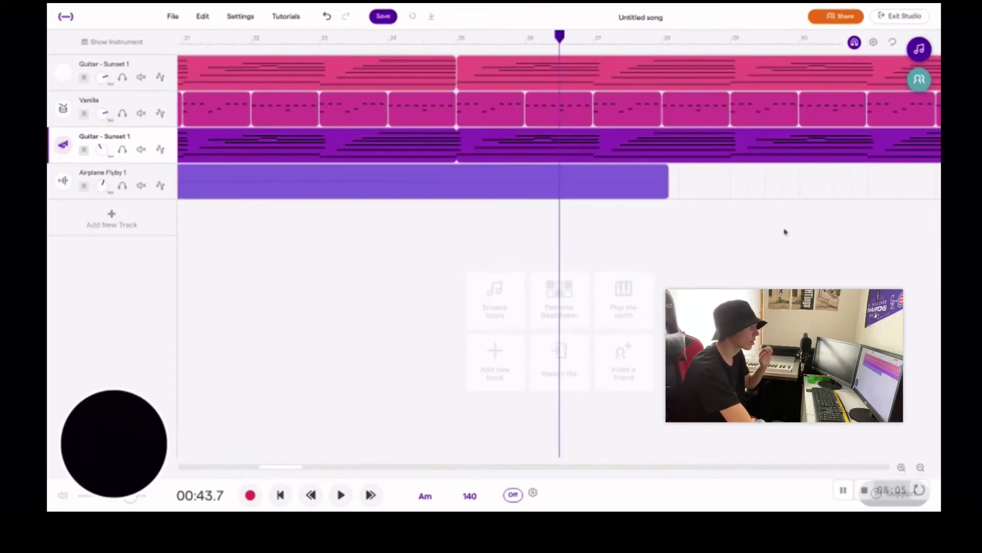
left_click_drag(560, 36, 872, 143)
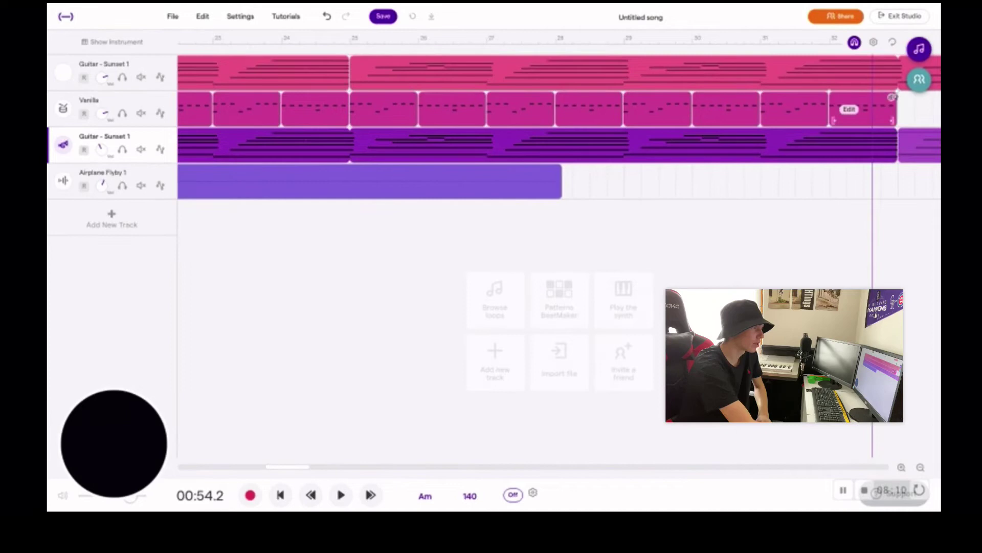
left_click_drag(892, 97, 848, 100)
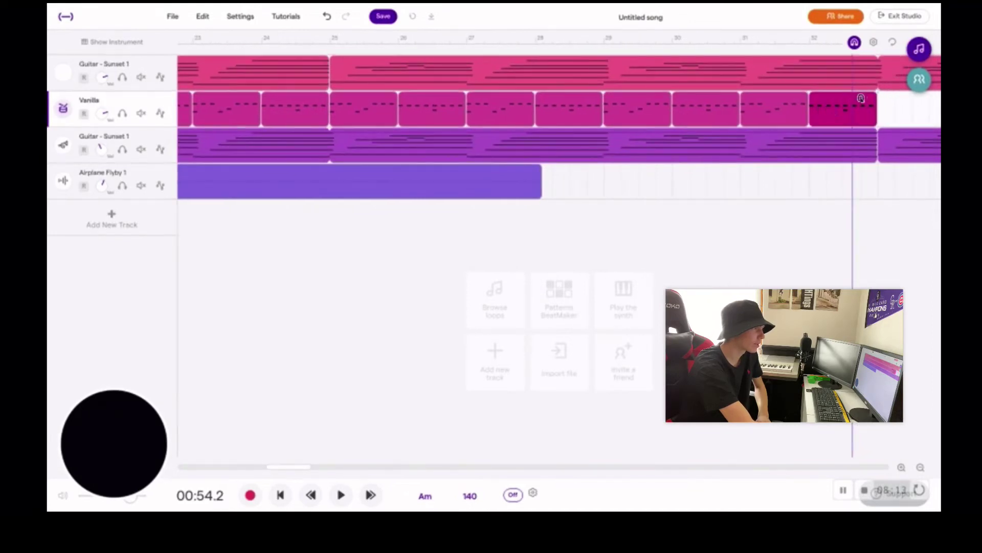
mouse_move(872, 122)
left_mouse_down()
mouse_move(855, 122)
mouse_move(880, 118)
mouse_move(868, 120)
left_mouse_up()
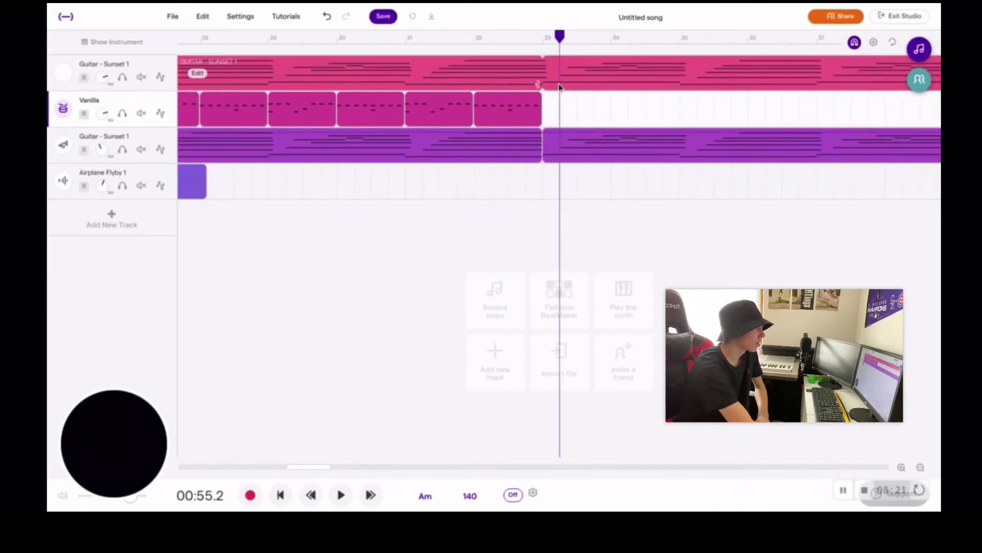
left_click_drag(561, 39, 494, 75)
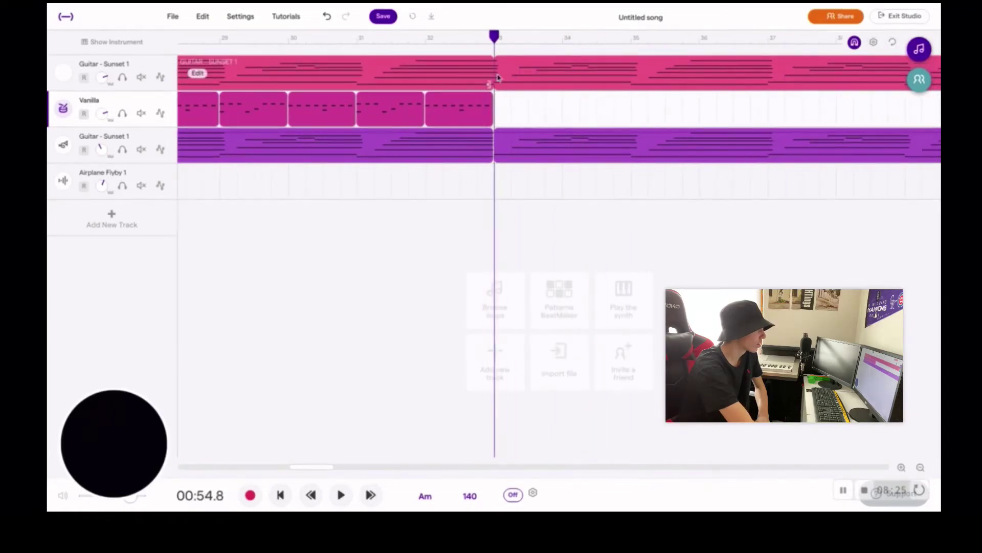
- Shorten the last Vanilla drum clip and the adjoining flute clip so both end just before bar 33
left_click(504, 80)
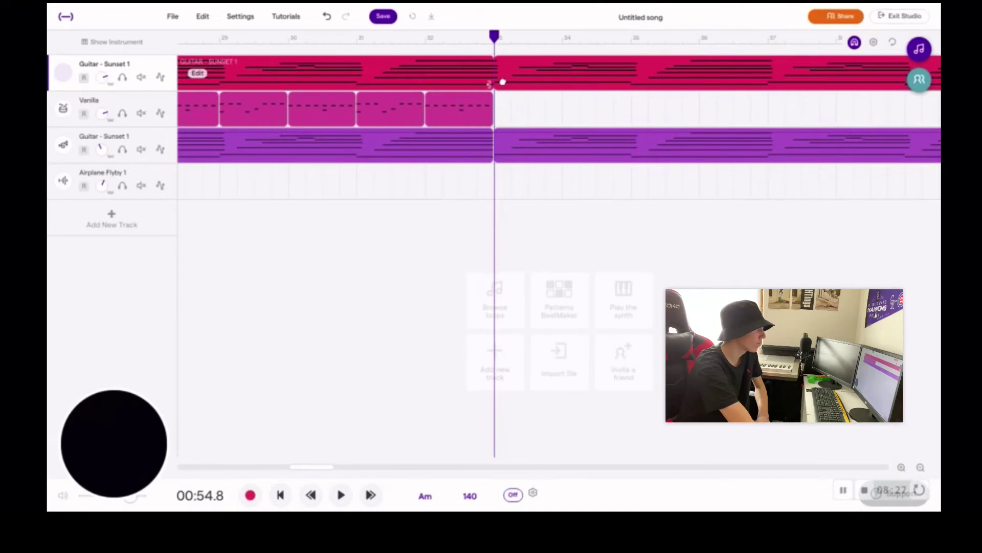
left_click_drag(494, 39, 510, 109)
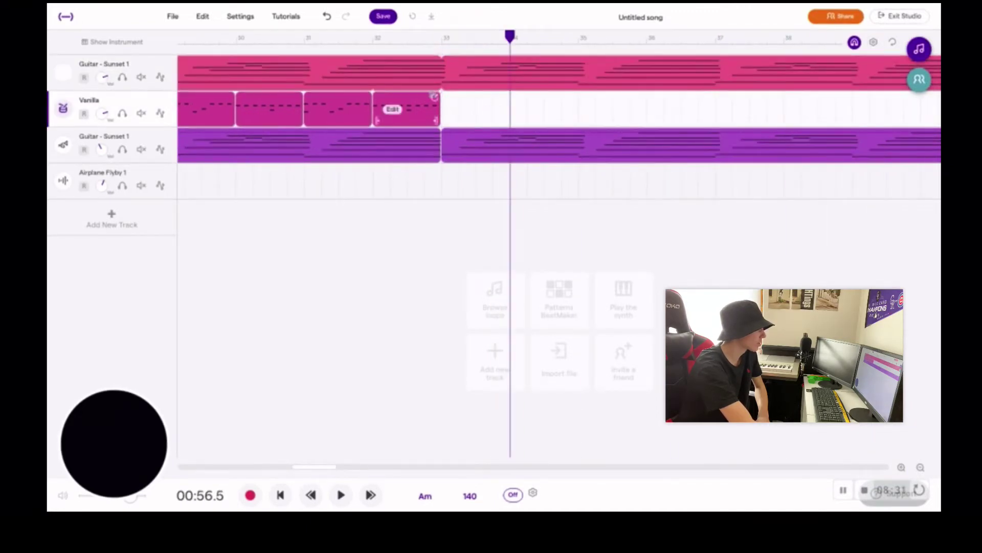
left_click(419, 96)
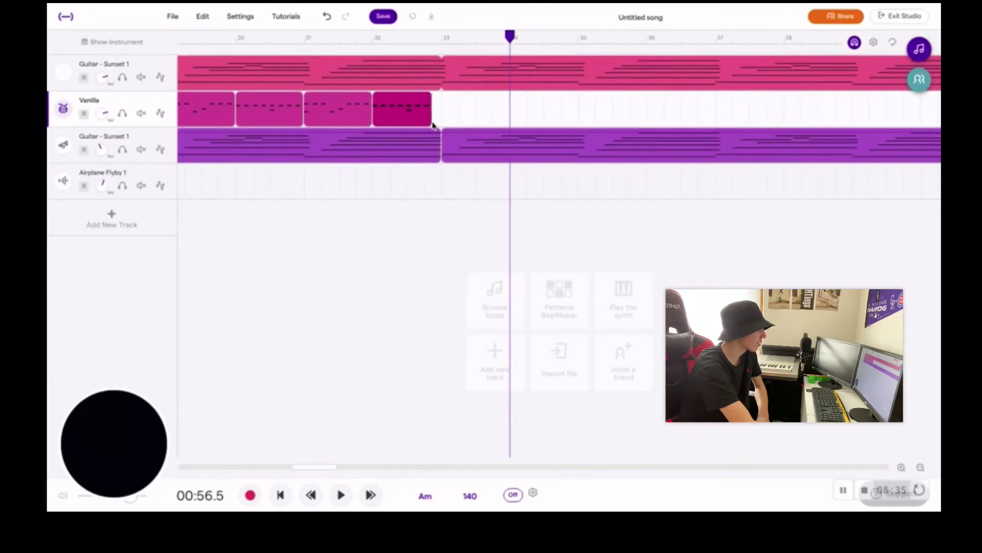
left_click(434, 139)
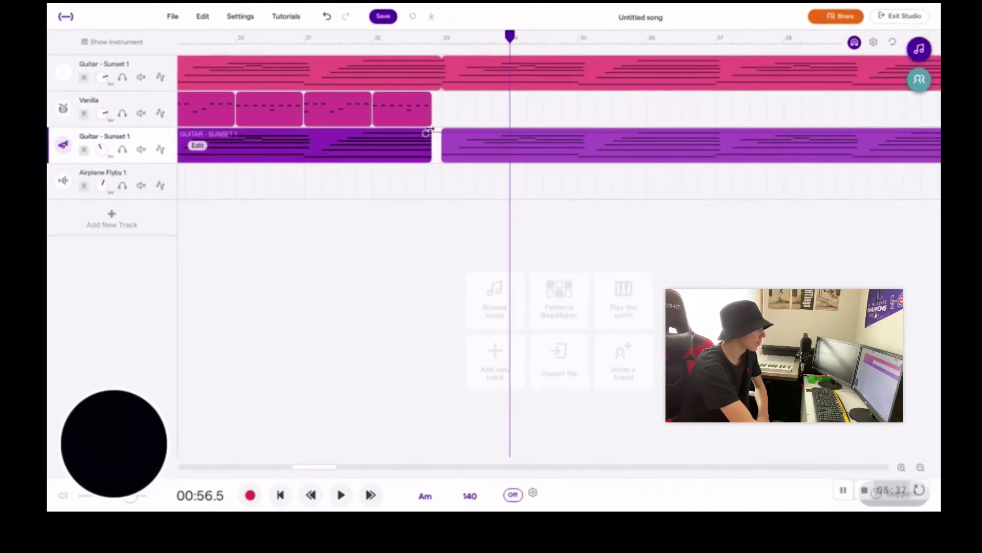
- Pull the first guitar track's repeats back to bar 33, then paste one guitar clip from bar 33 to bar 41
left_click(922, 467)
left_click(922, 467)
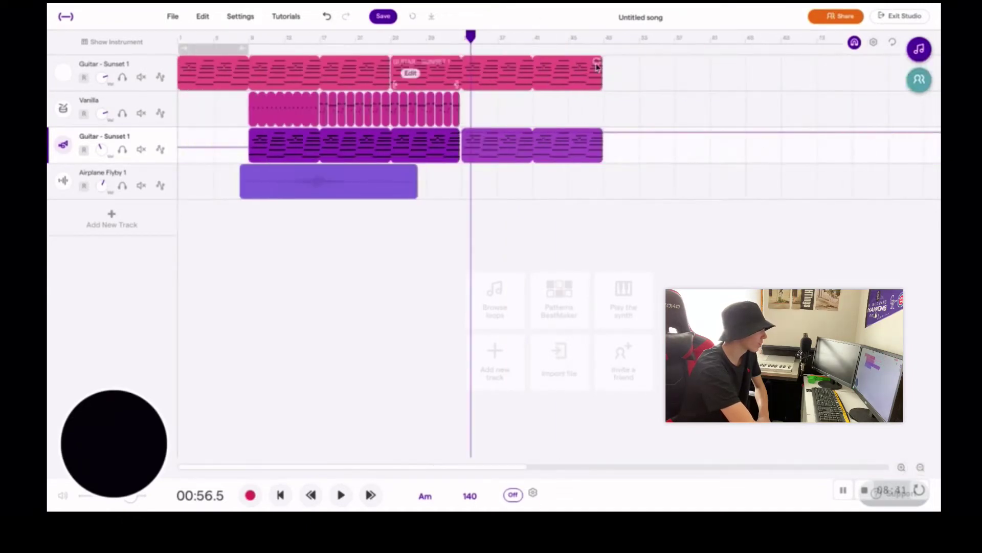
left_click_drag(597, 67, 454, 68)
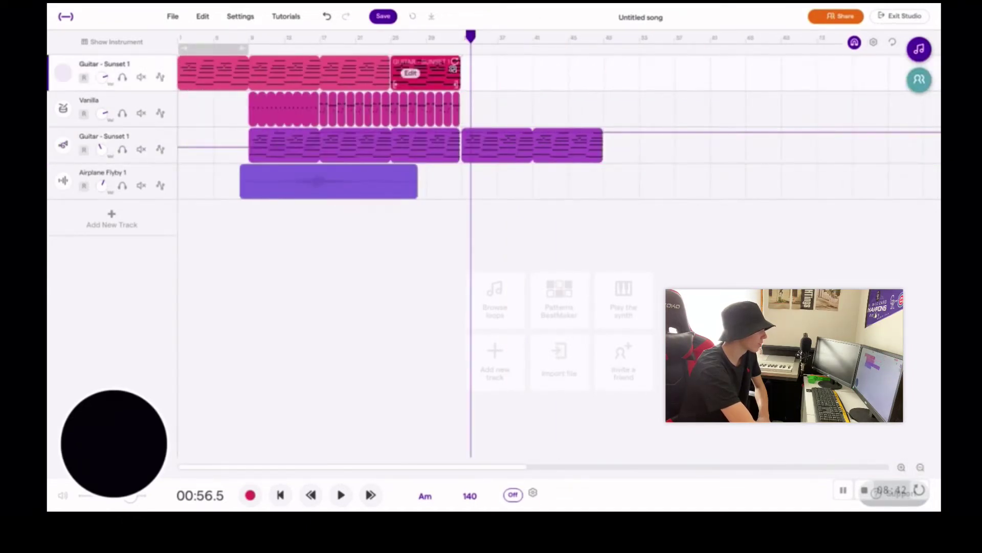
left_click(468, 81)
mouse_move(445, 83)
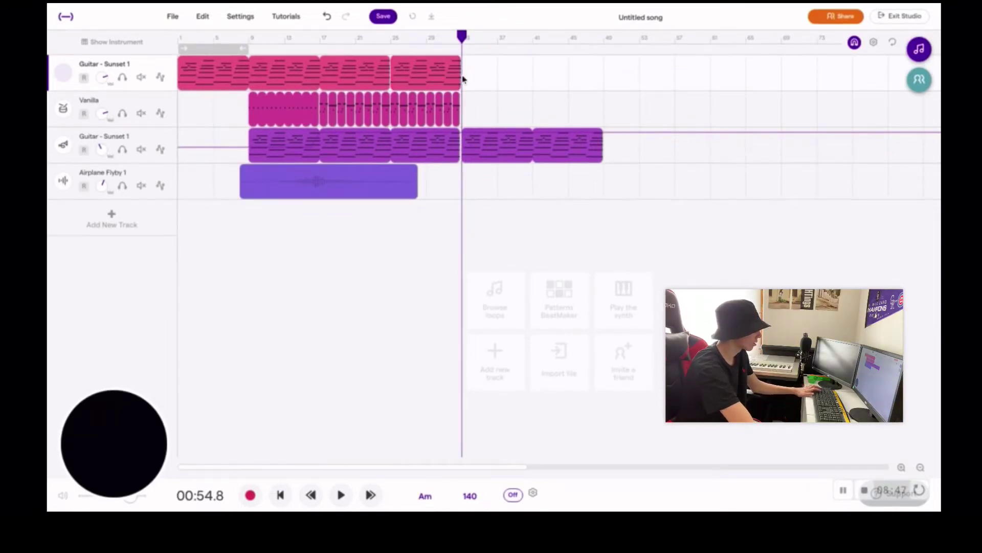
key("ctrl+v")
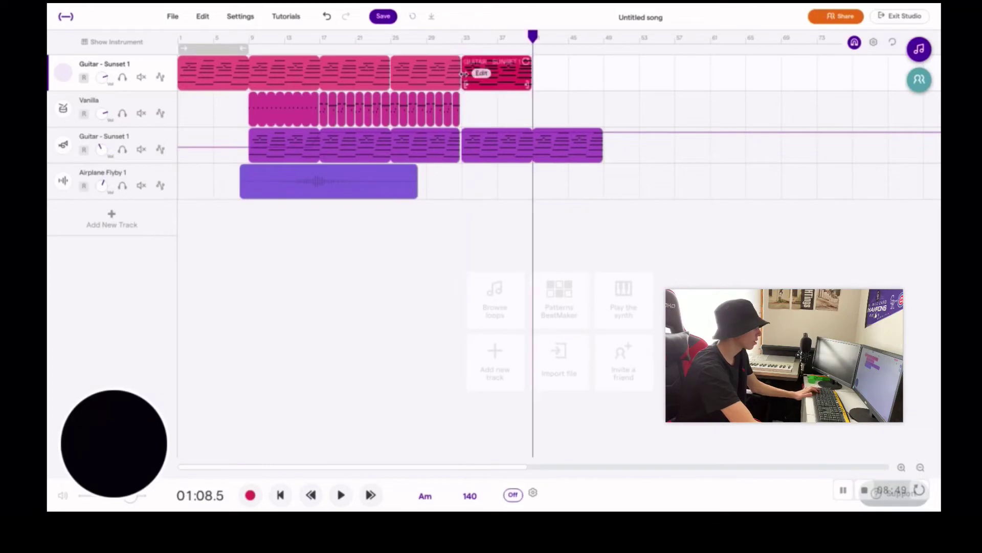
- Play the arrangement from about bar 21 and check the transition into bar 33 at close range
left_click(499, 39)
left_click_drag(501, 41, 359, 39)
key("space")
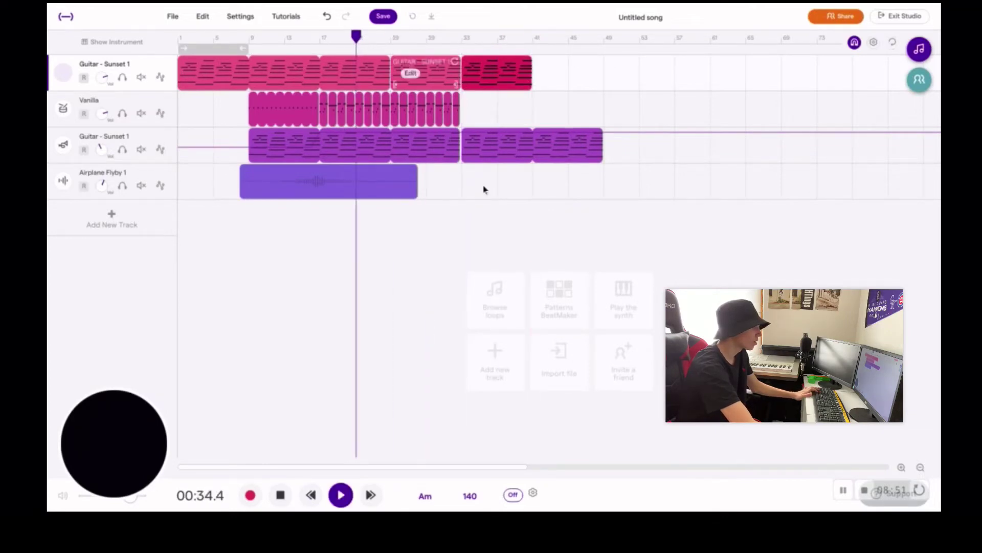
left_click(903, 467)
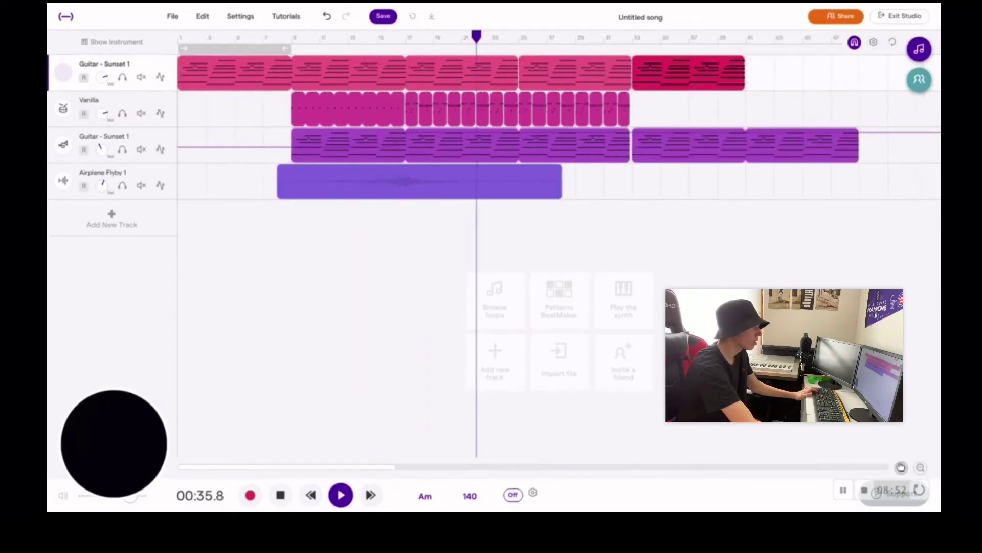
left_click(903, 467)
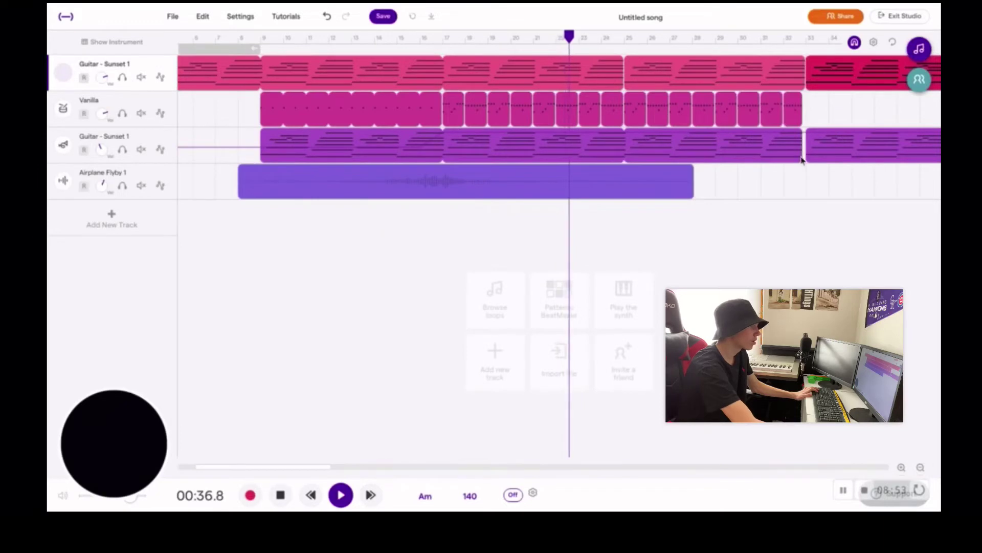
left_click(902, 467)
left_click(901, 467)
left_click(902, 467)
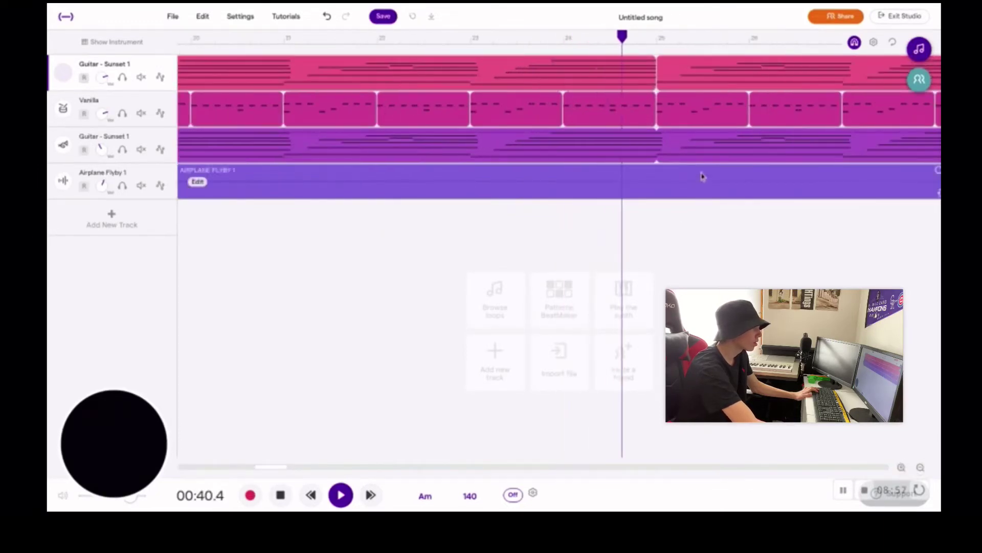
left_click_drag(715, 40, 727, 126)
key("space")
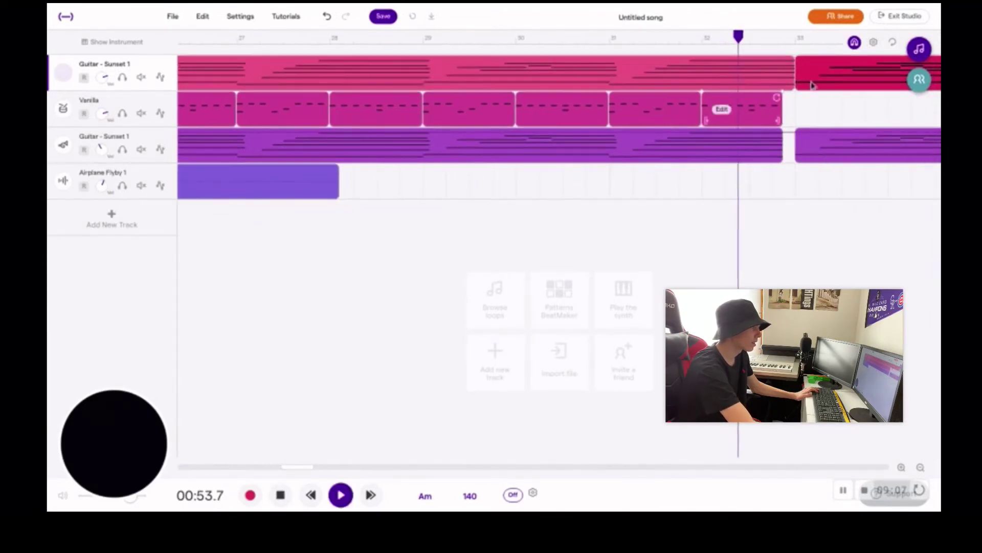
key("space")
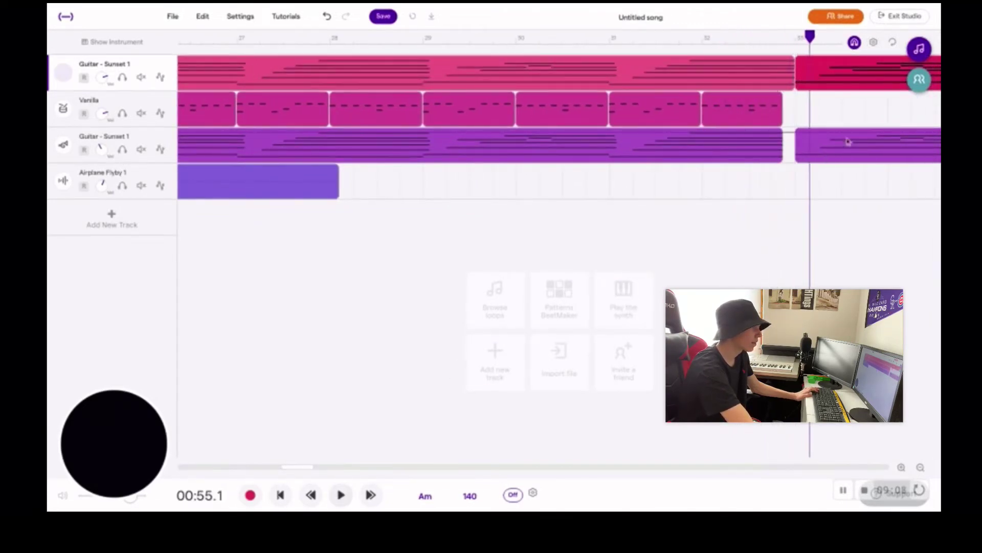
- Shorten the first guitar track's clip before bar 33 to end level with the drum and flute clips, and play the break
left_click(787, 67)
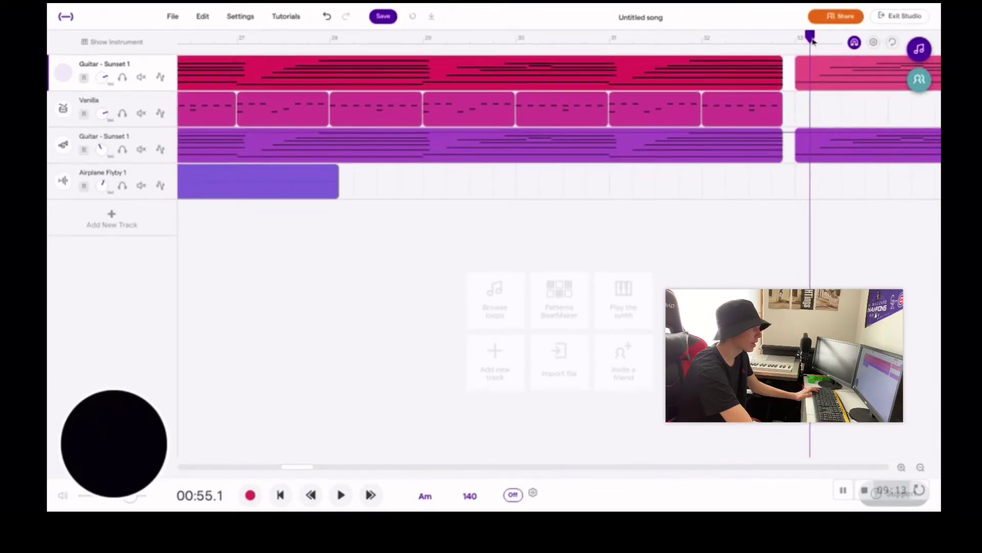
left_click_drag(814, 42, 681, 42)
key("space")
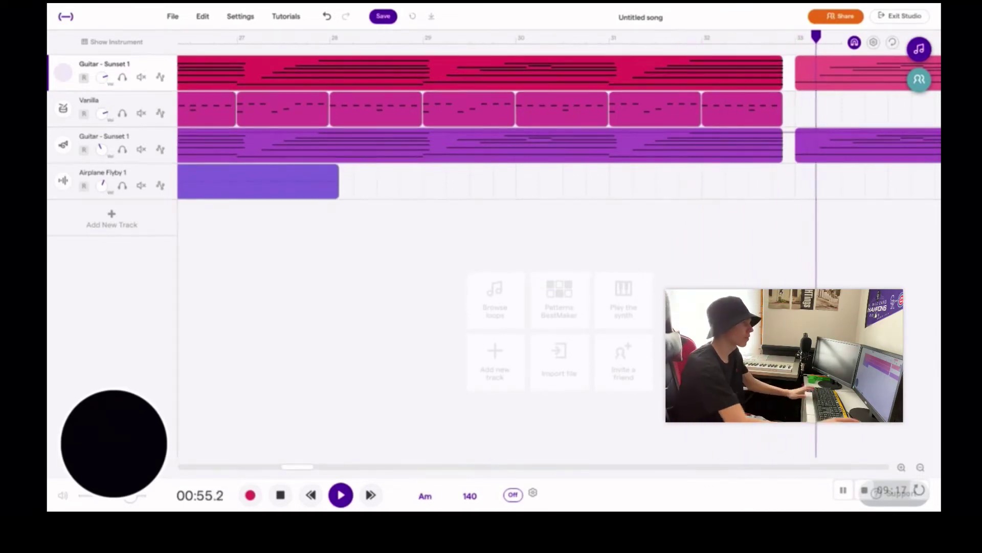
key("space")
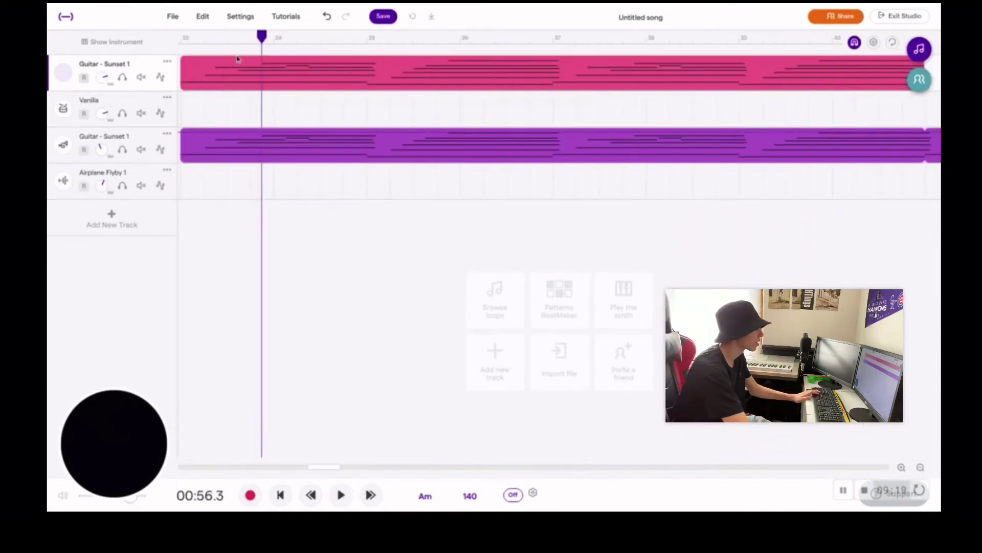
- Copy the Vanilla drum clips from bars 17 to 33 and paste them at bar 33
left_click_drag(261, 36, 112, 76)
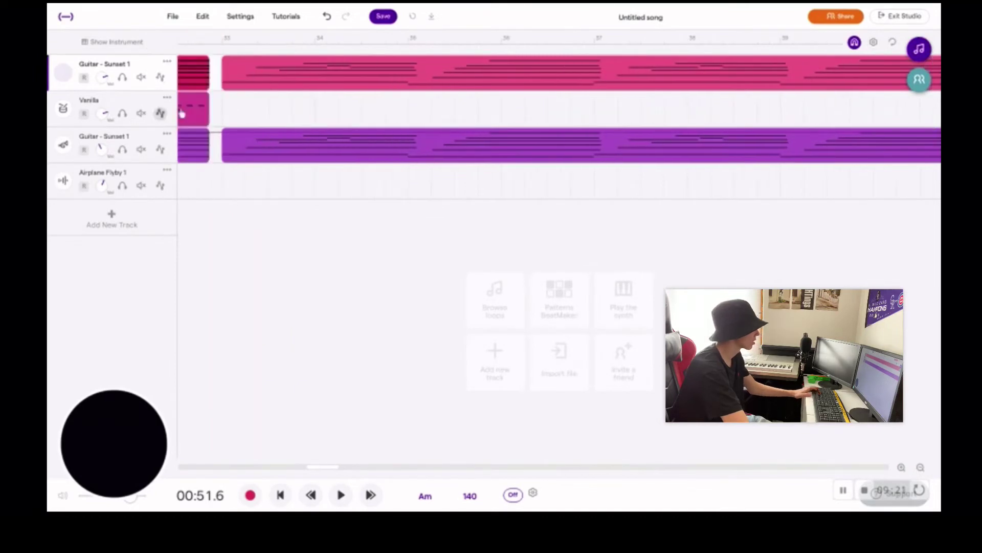
left_click(195, 114)
left_click(234, 112)
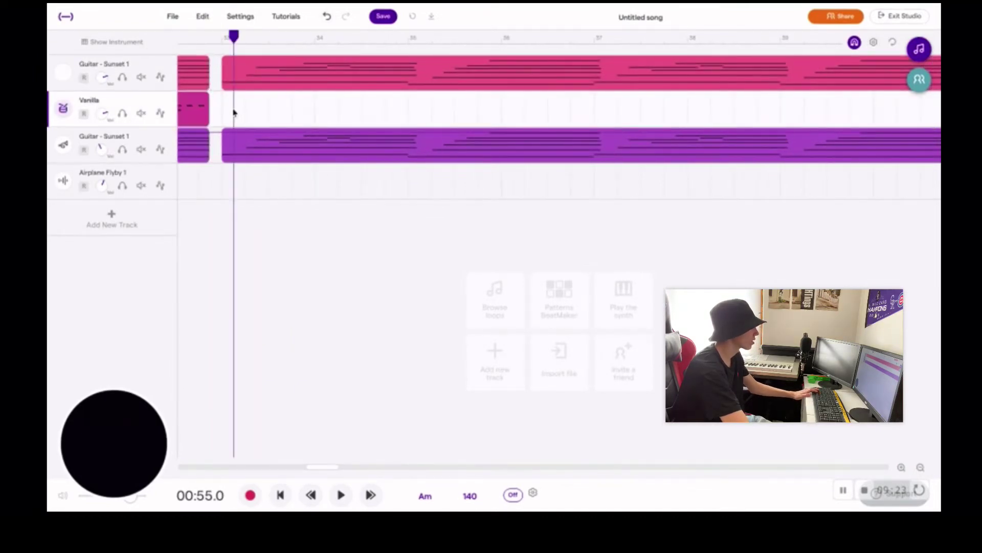
left_click_drag(234, 38, 49, 65)
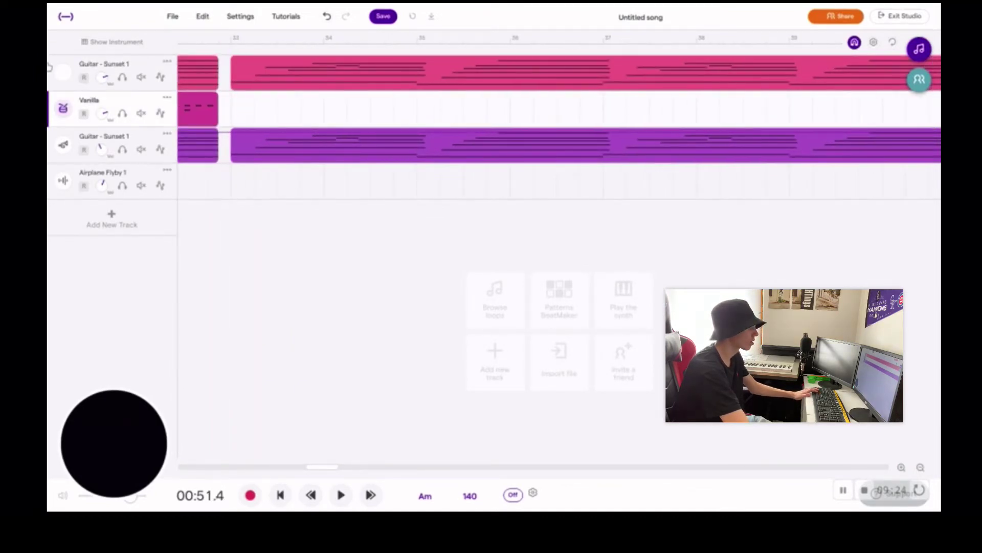
left_click(921, 468)
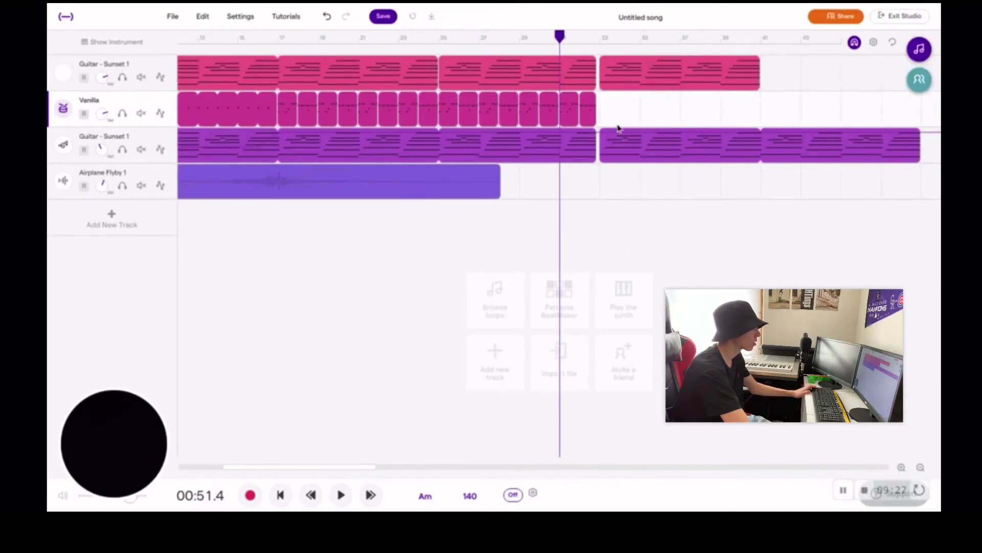
left_click_drag(622, 112, 297, 112)
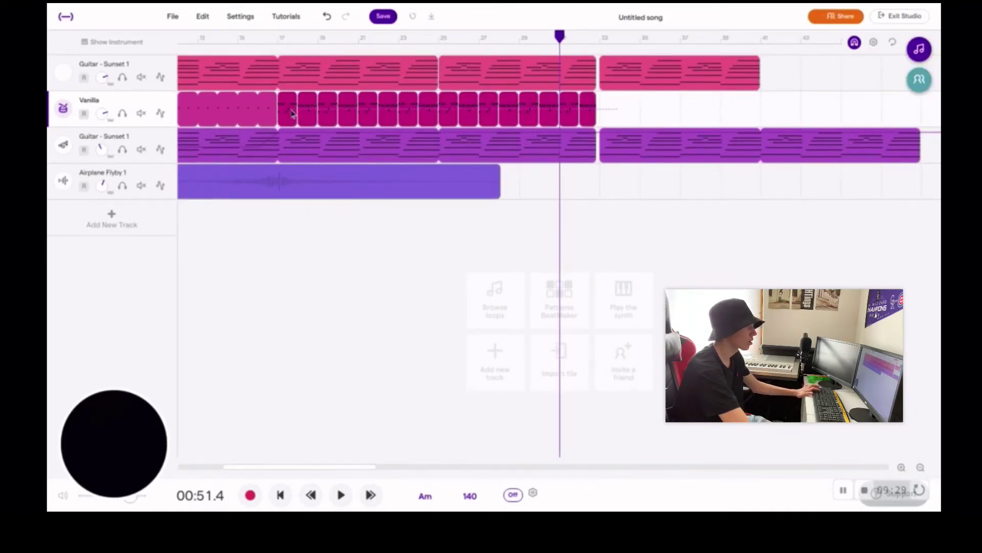
scroll(291, 113, "up", 3)
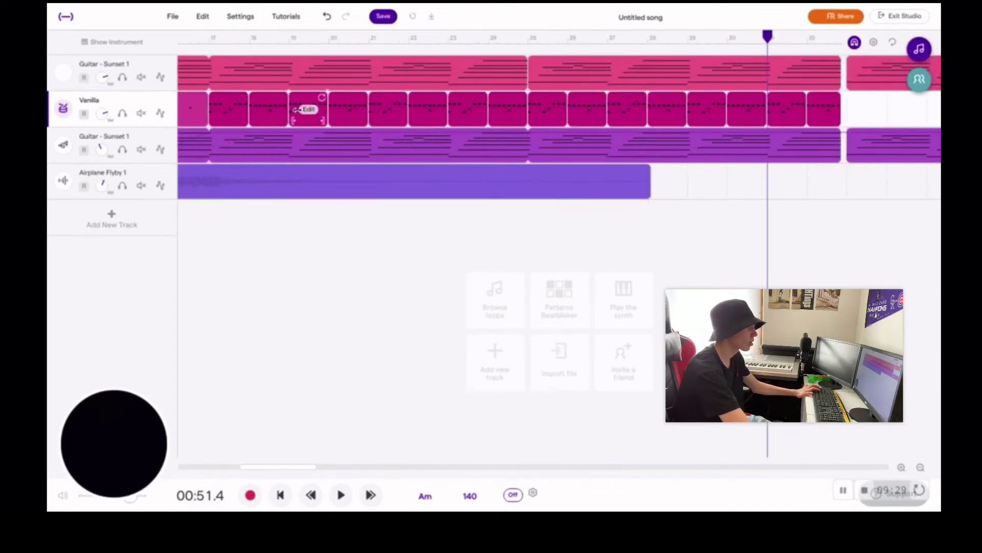
left_click(848, 110)
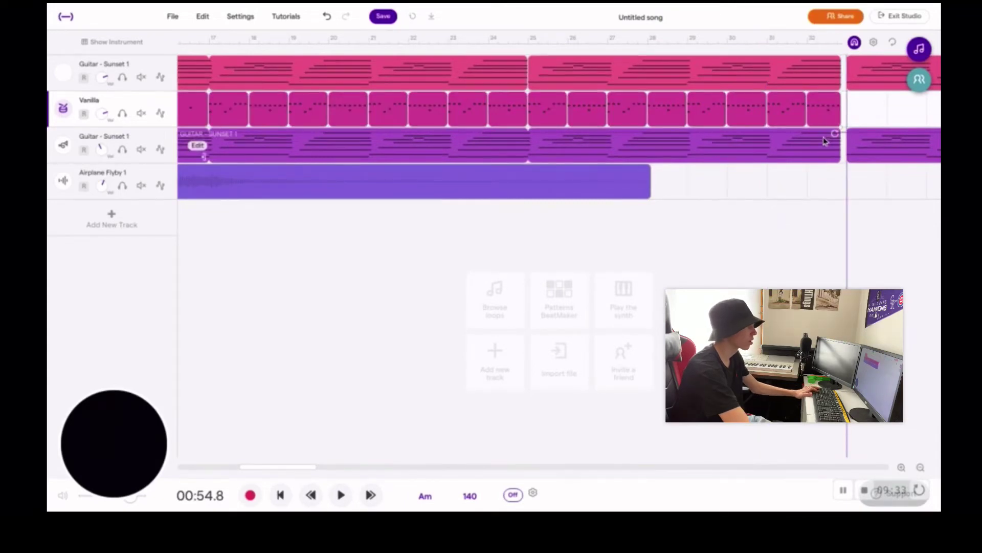
key("ctrl+v")
left_click_drag(562, 44, 48, 130)
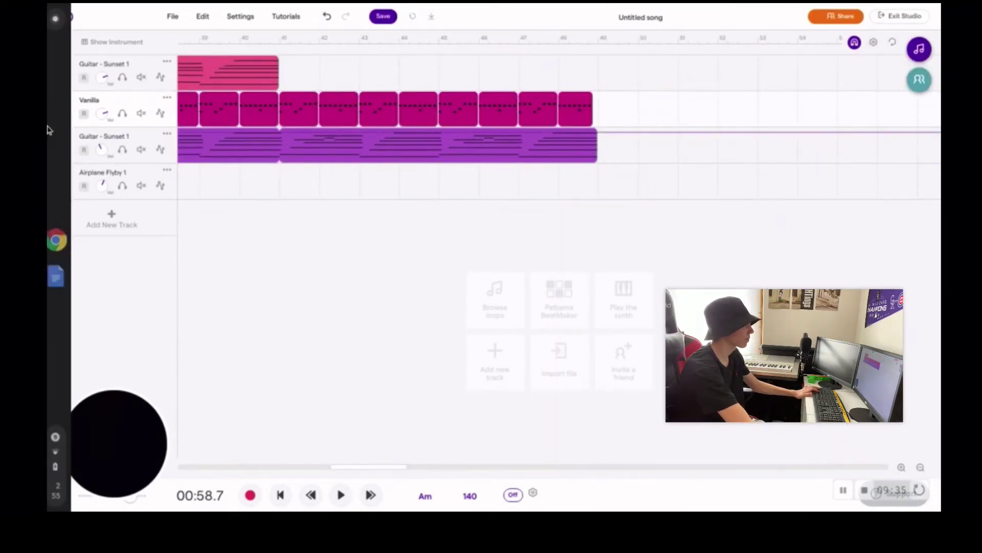
- Play the arrangement from around bar 32 to review the break and the repeated drums, and return the playhead to bar 17
left_click(224, 246)
left_click_drag(224, 37, 326, 36)
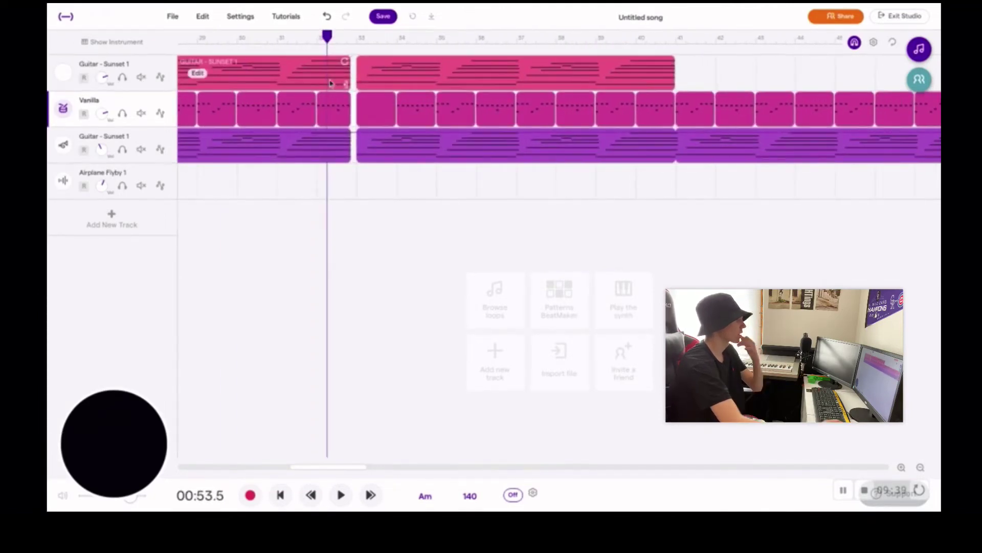
key("space")
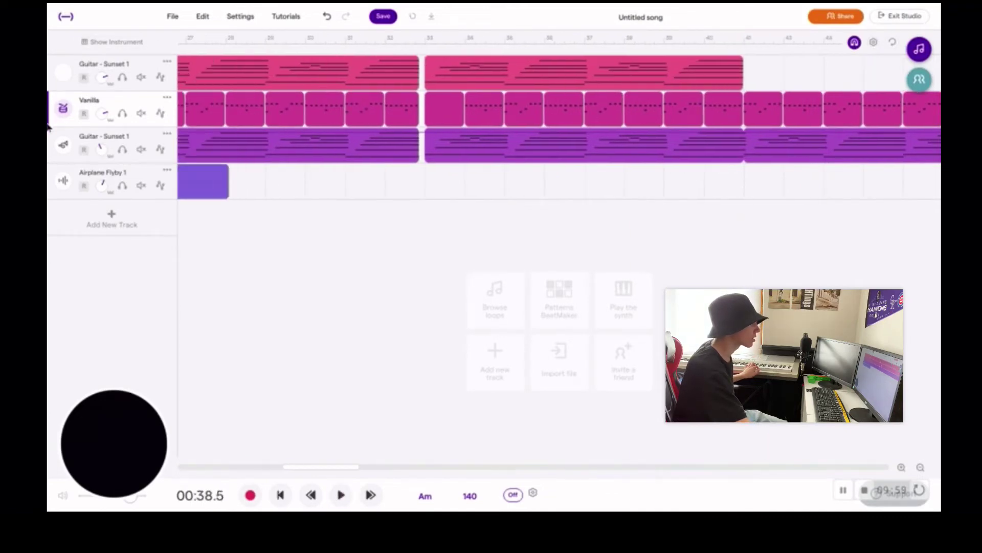
left_click_drag(47, 129, 299, 101)
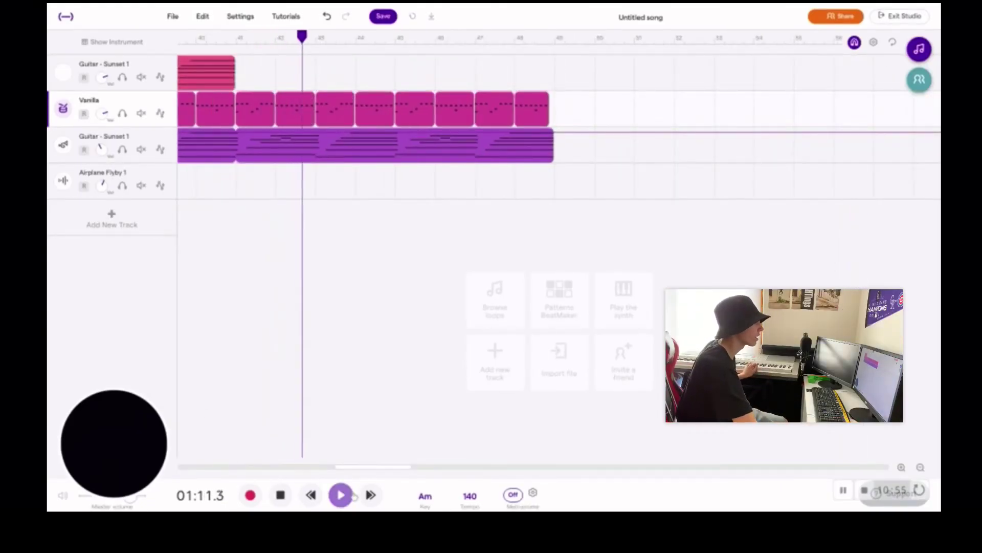
left_click(351, 495)
left_click_drag(305, 38, 57, 77)
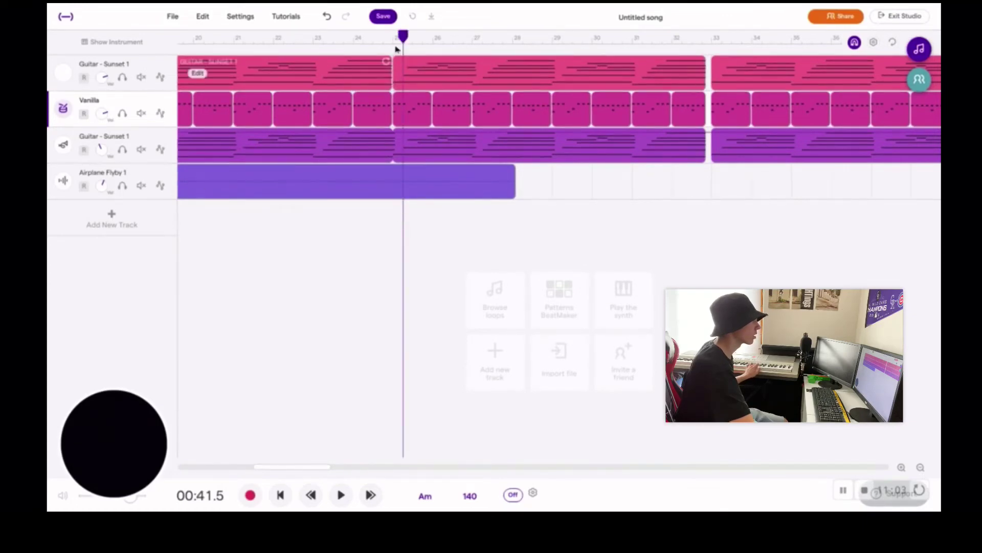
left_click_drag(407, 39, 669, 219)
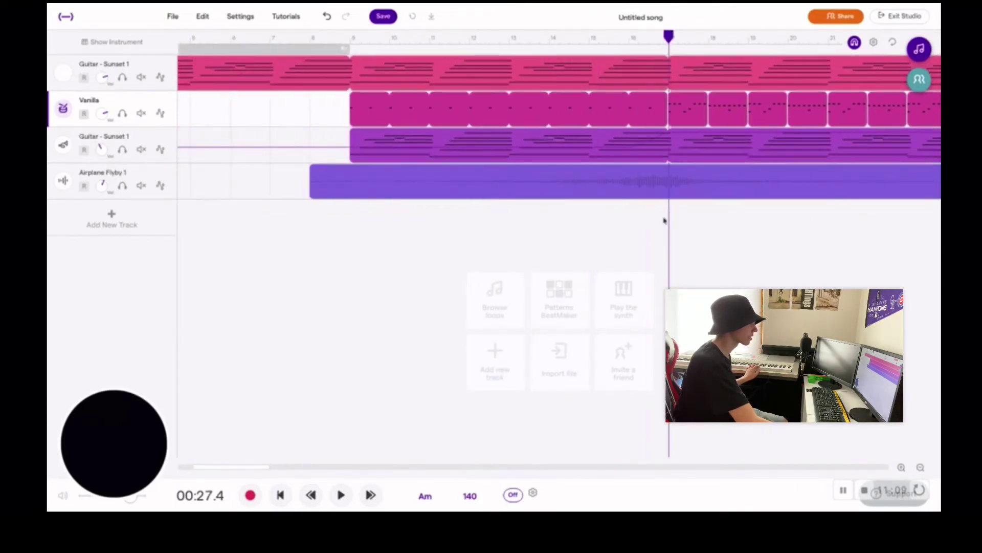
- Add a Grand Piano track and open its piano roll
left_click(101, 223)
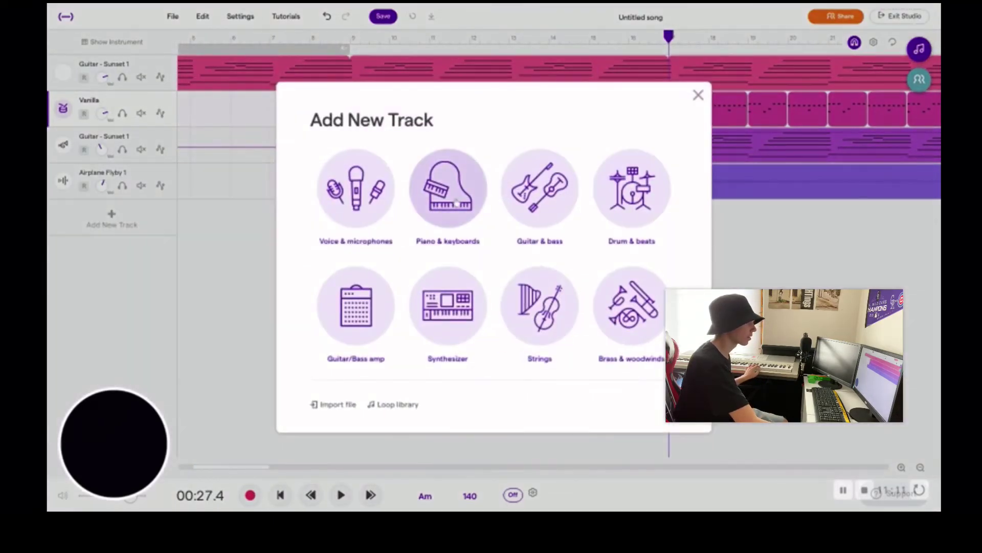
left_click(457, 212)
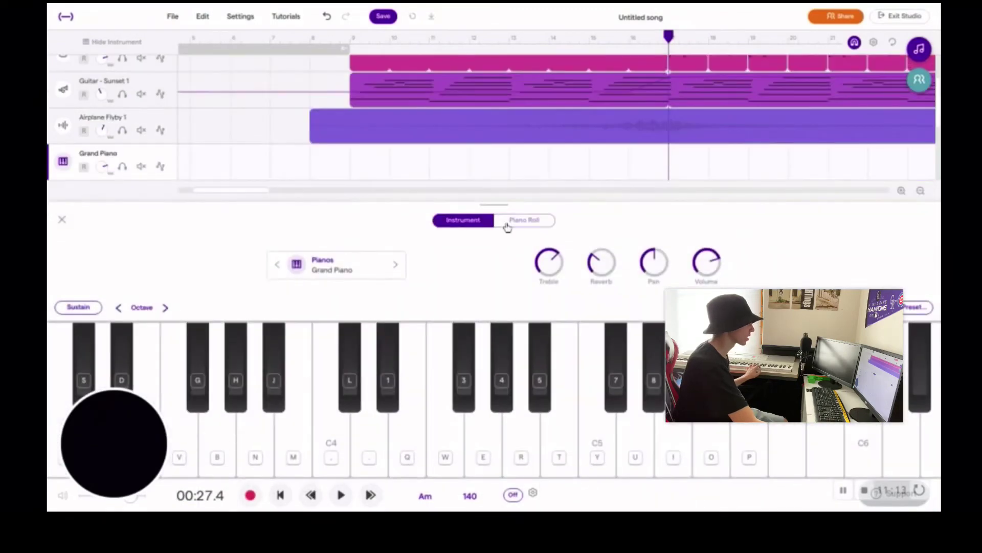
left_click(509, 221)
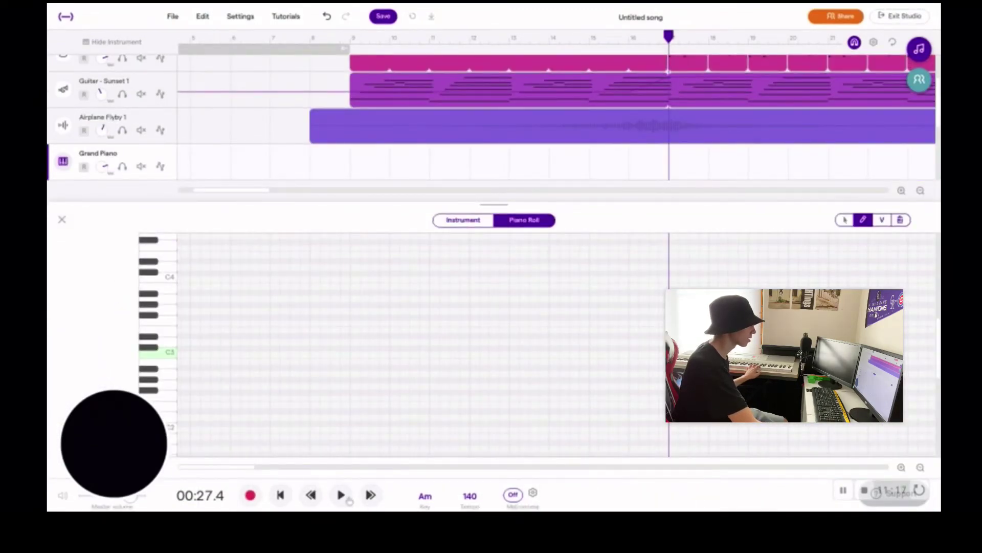
- Place a short test note just above C4 near the end of bar 4 on the Grand Piano track and play it back
left_click(153, 273)
left_click(184, 248)
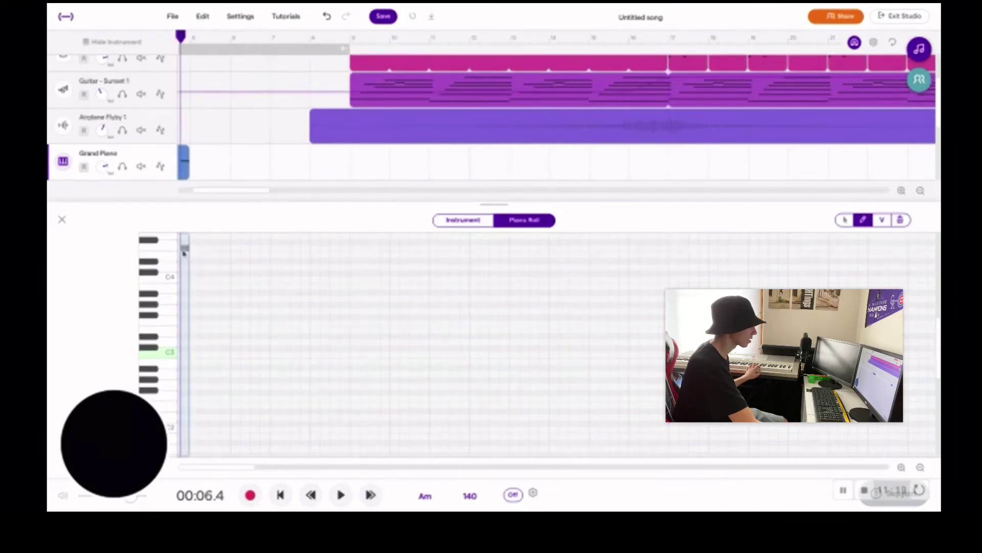
key("space")
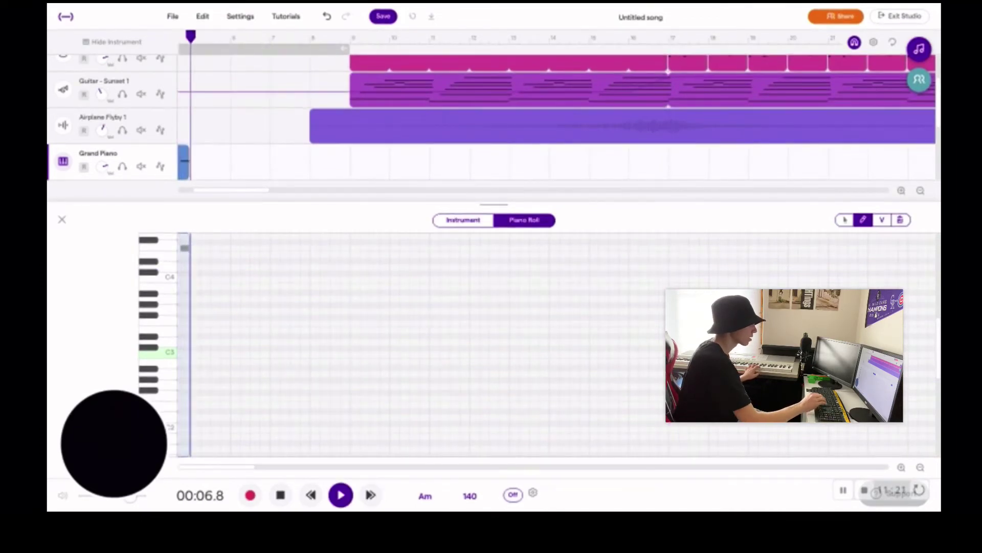
key("space")
key("Left")
key("Left")
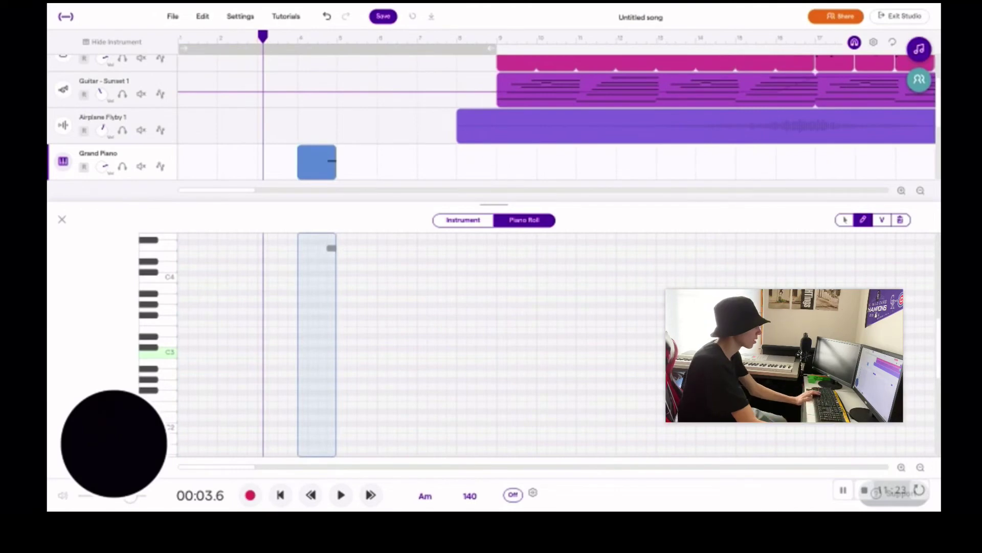
key("space")
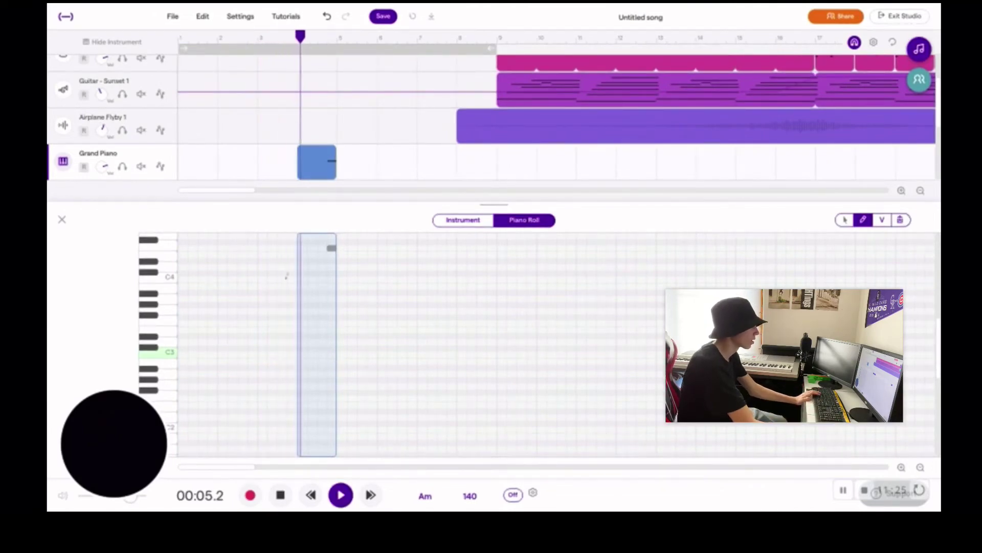
key("space")
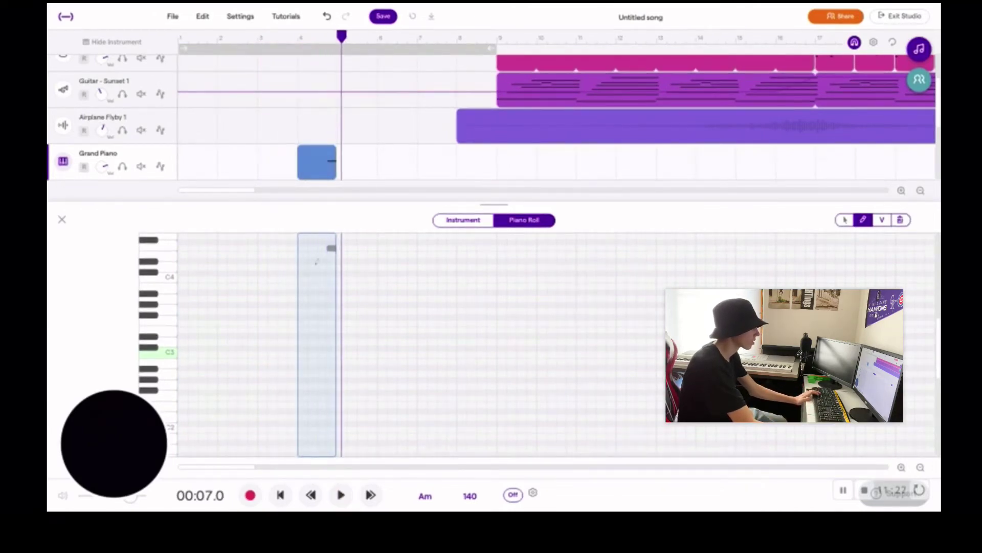
- Delete the piano test note, then move the empty Grand Piano clip to bar 9 and extend it to about bar 13
left_click(331, 248)
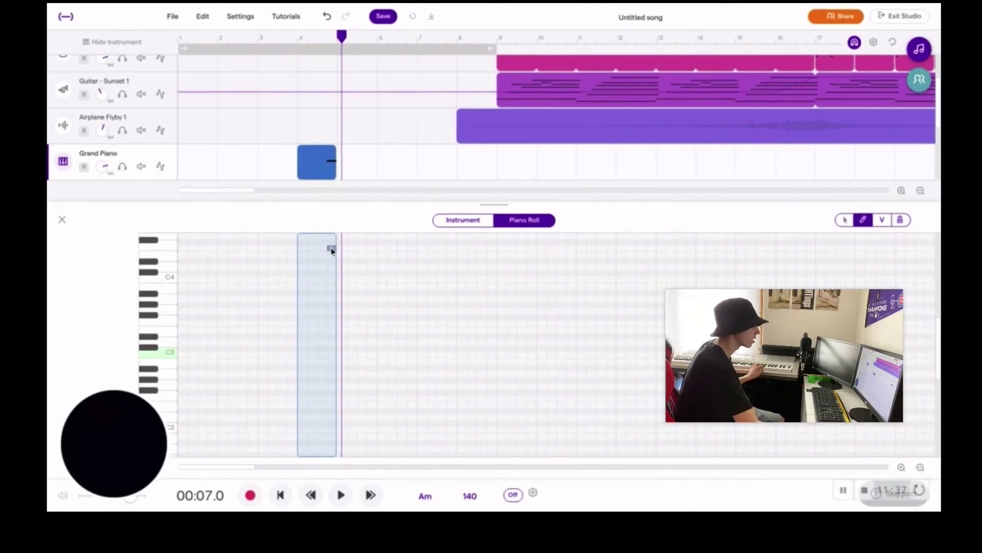
scroll(167, 285, "up", 3)
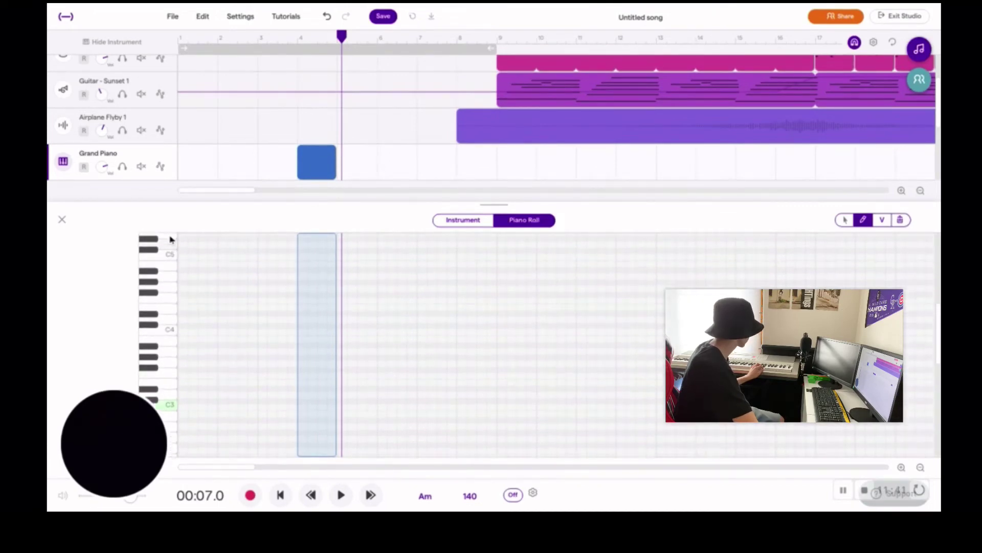
scroll(152, 285, "up", 1)
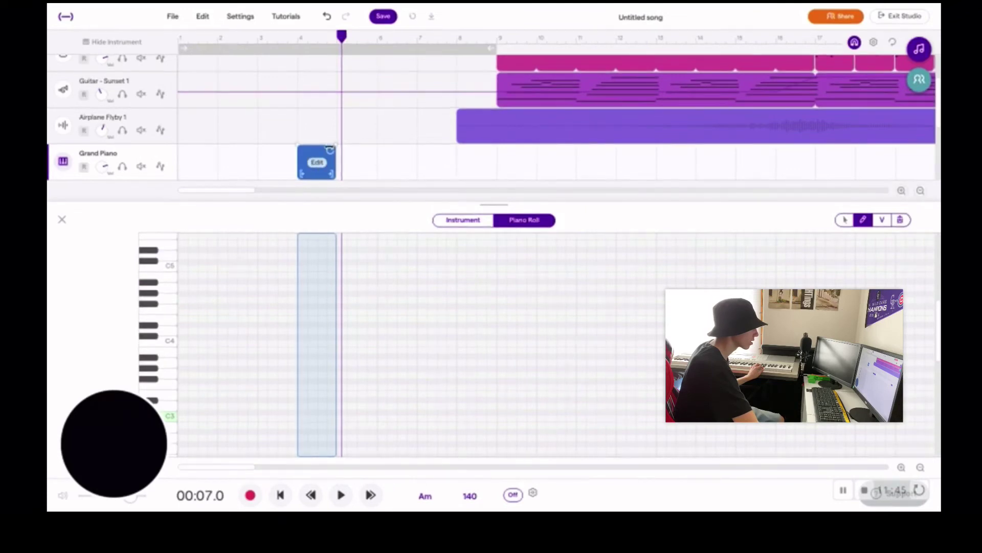
left_click_drag(328, 159, 666, 144)
left_click(527, 113)
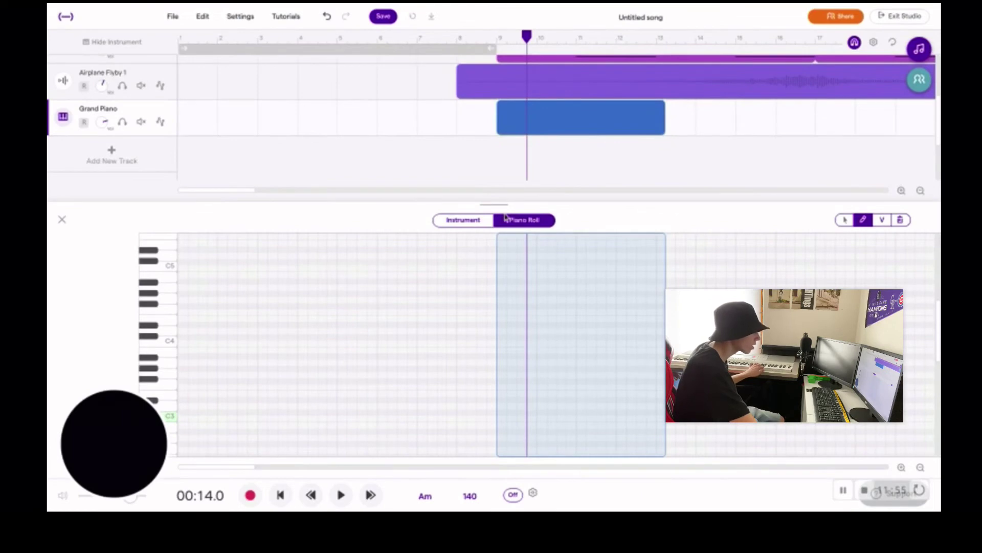
left_click(536, 170)
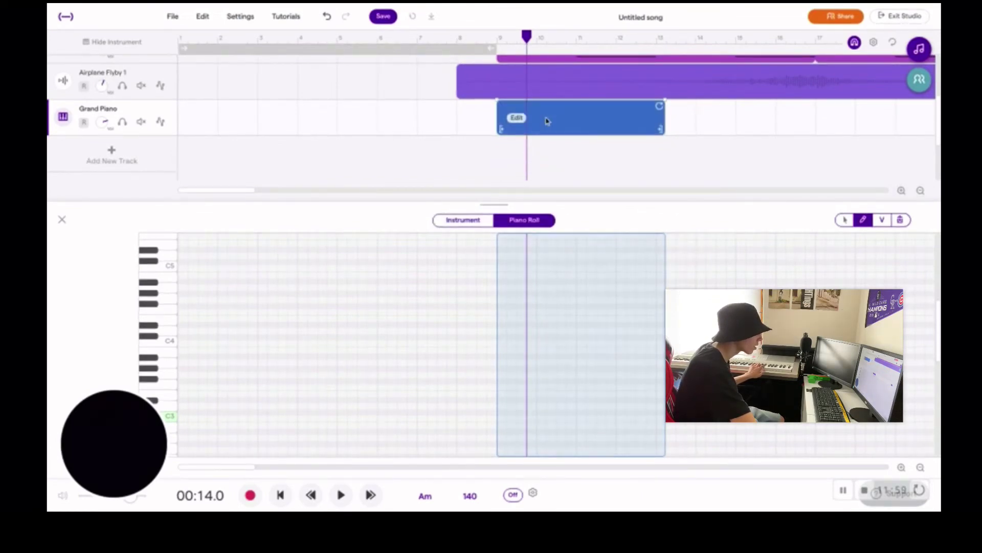
- Move the Grand Piano clip to bar 1, enter the notes E5, D5, C5 and D5 in sequence, and play them back
left_click_drag(546, 121, 226, 121)
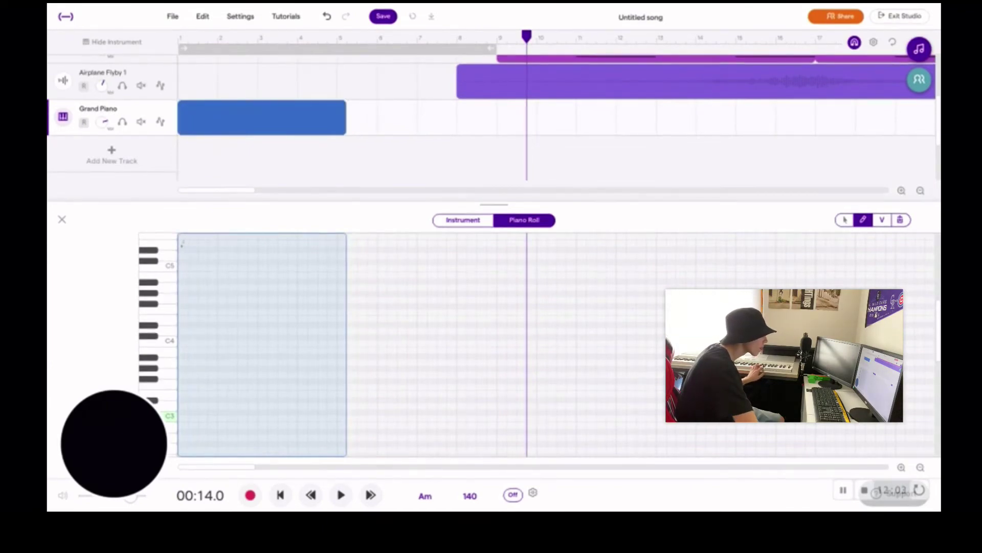
left_click(206, 268)
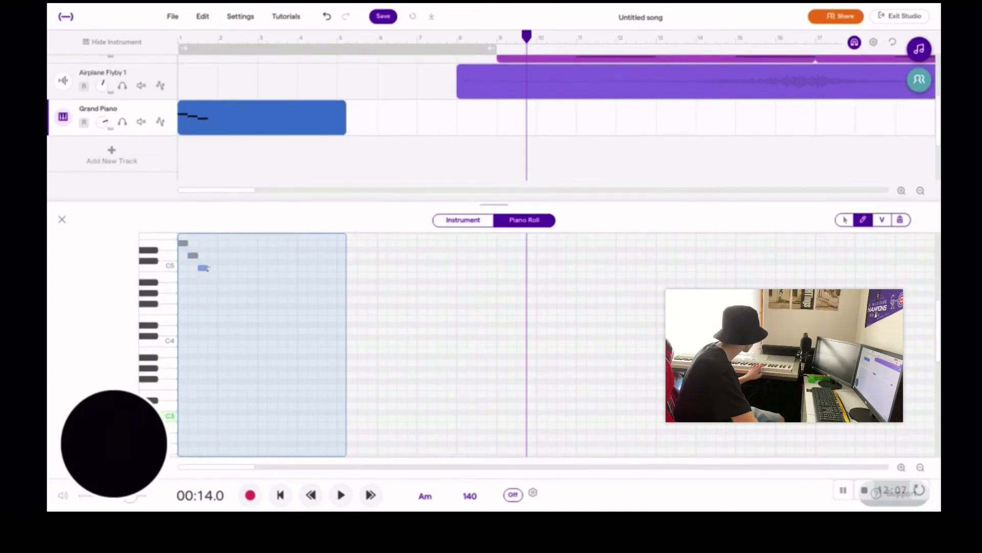
left_click(210, 255)
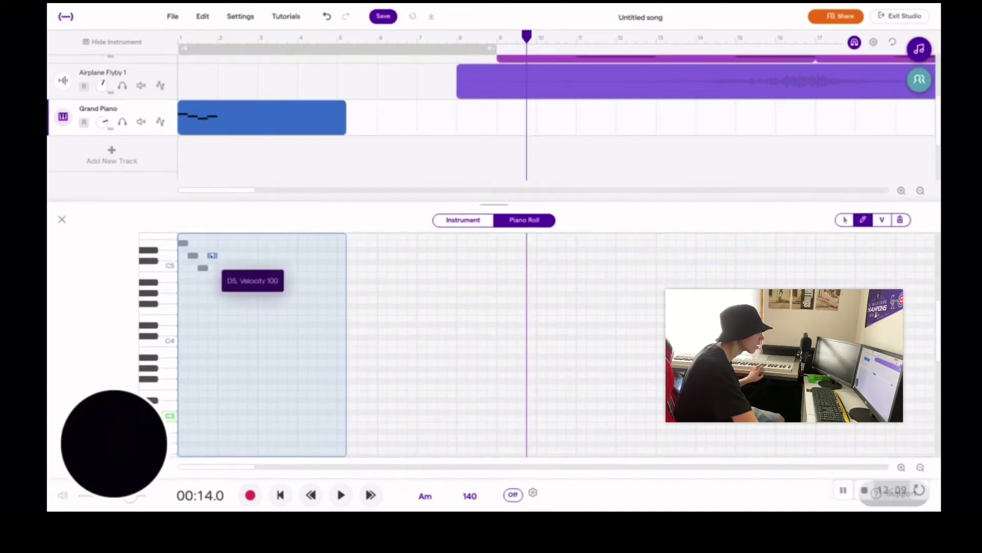
left_click_drag(527, 41, 134, 47)
key("space")
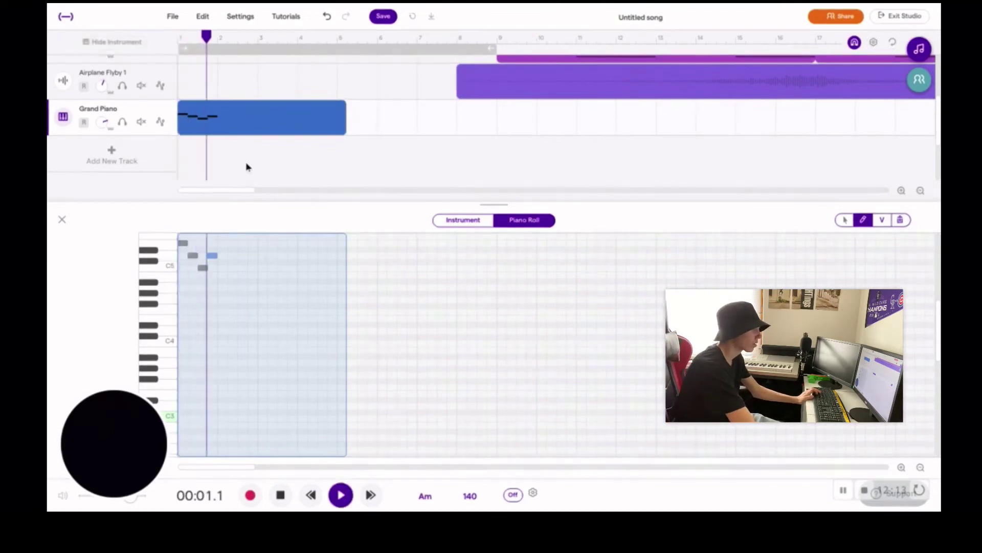
key("space")
- Shorten the D5, C5 and final D5 notes to half the first note's length, close up the gaps, and play the phrase from bar 1
left_click(902, 468)
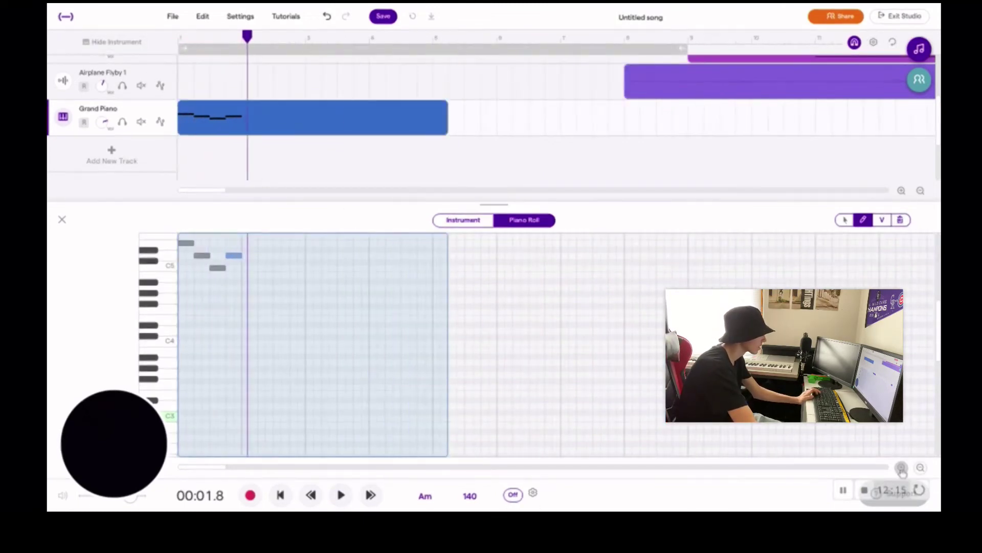
mouse_move(213, 254)
left_mouse_down()
mouse_move(200, 255)
mouse_move(211, 272)
mouse_move(235, 256)
mouse_move(217, 255)
left_mouse_up()
left_click_drag(256, 43, 179, 40)
key("space")
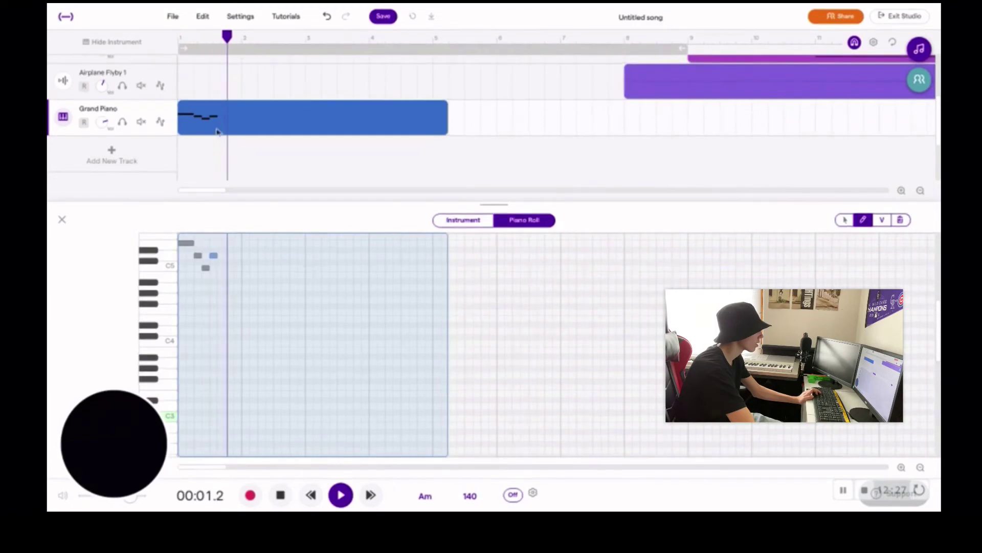
key("space")
- Double the C5 note's length, shift the final D5 directly after it, and play the phrase from bar 1
left_click_drag(210, 268, 219, 257)
left_click_drag(236, 43, 141, 60)
key("space")
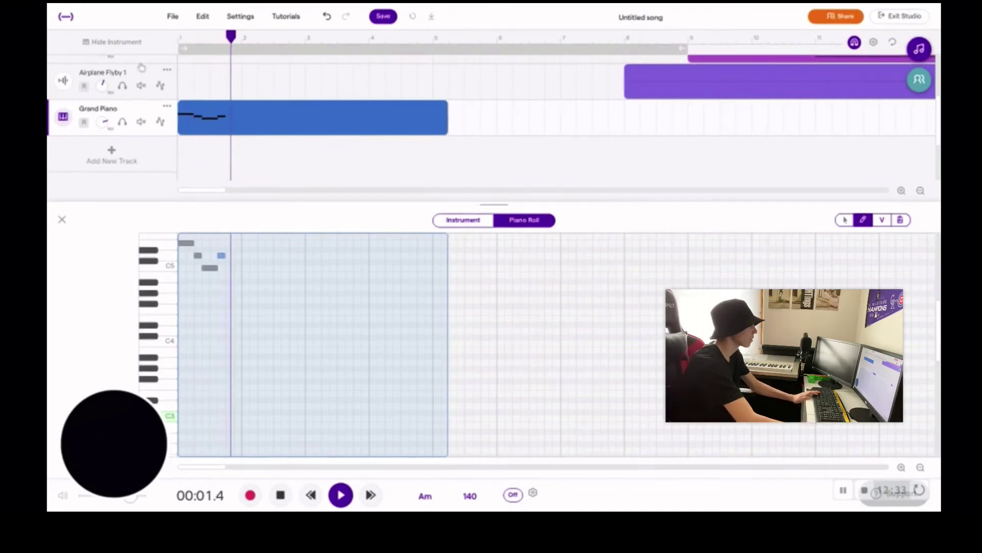
key("space")
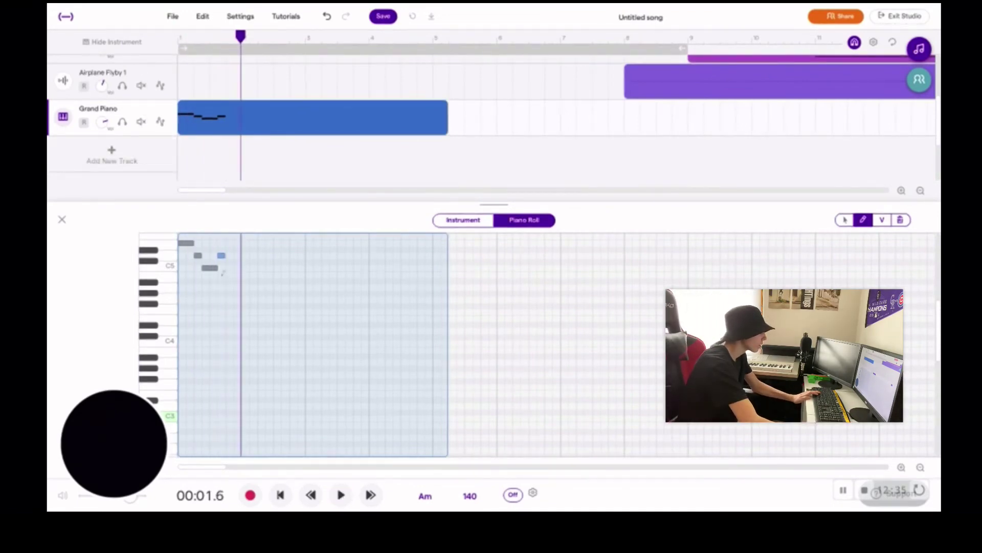
- Insert a short B4 note after the long C5, shift the final D5 behind it, and play the phrase back
left_click(222, 274)
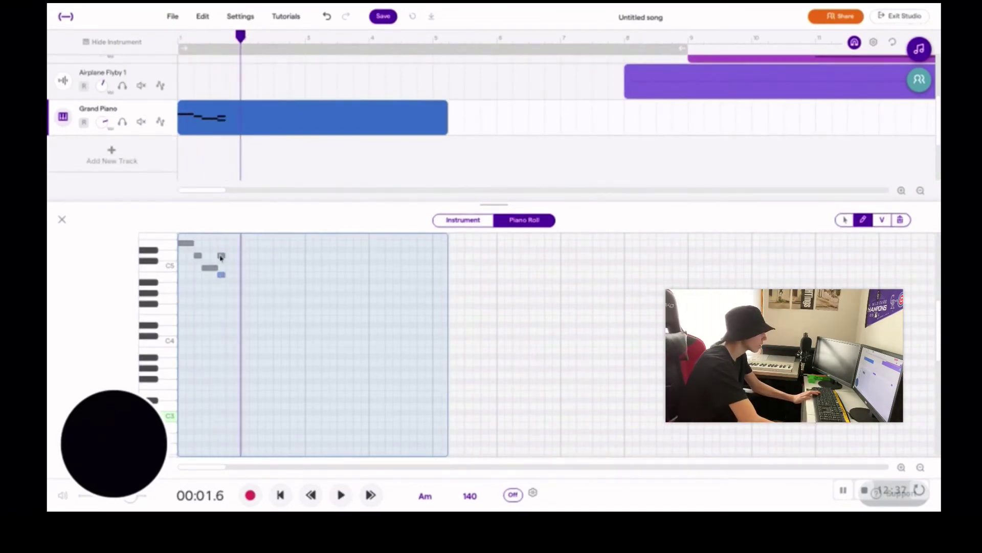
left_click_drag(222, 257, 230, 258)
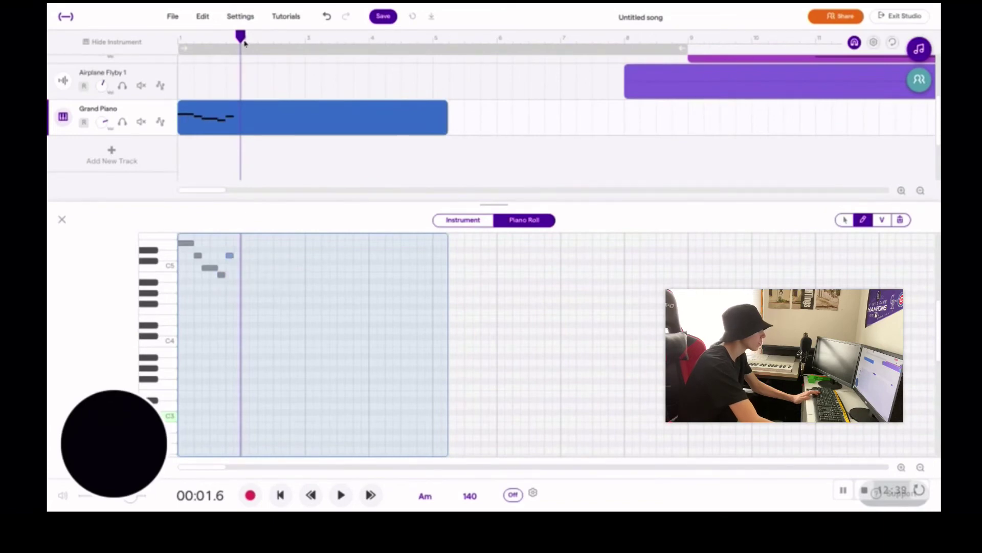
left_click_drag(245, 44, 154, 49)
key("space")
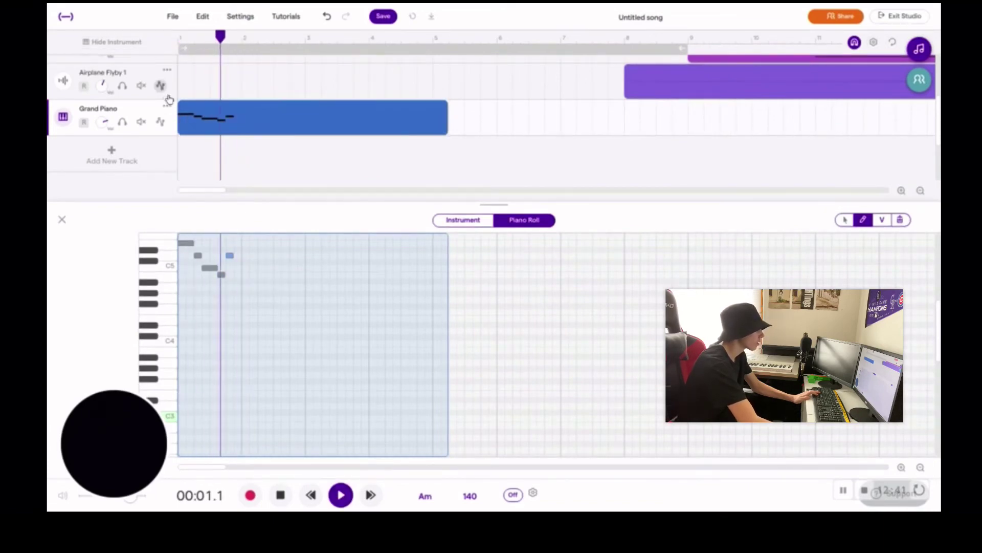
key("space")
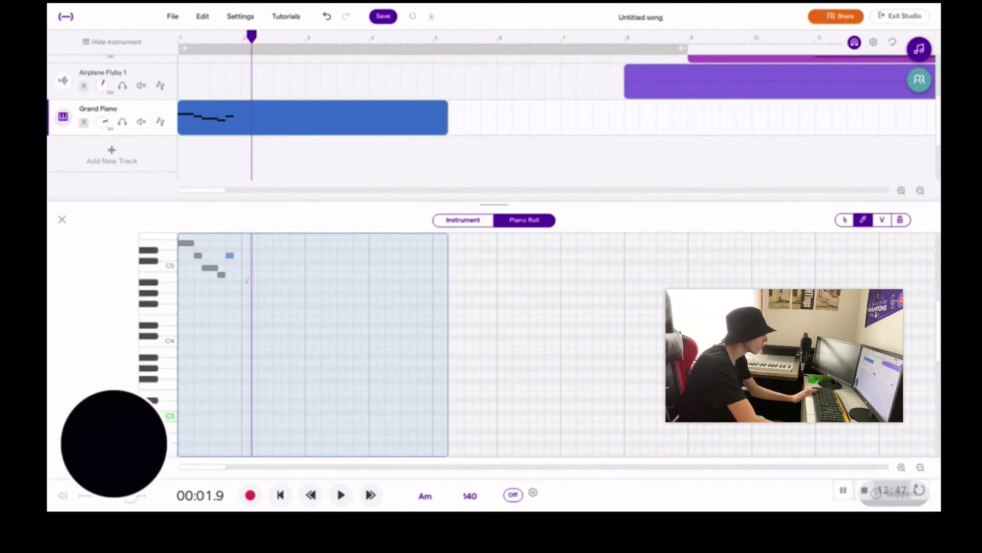
- Lower the last D5 note to C5, add a short B4 up to bar 2, and play the melody back
left_click_drag(229, 255, 230, 268)
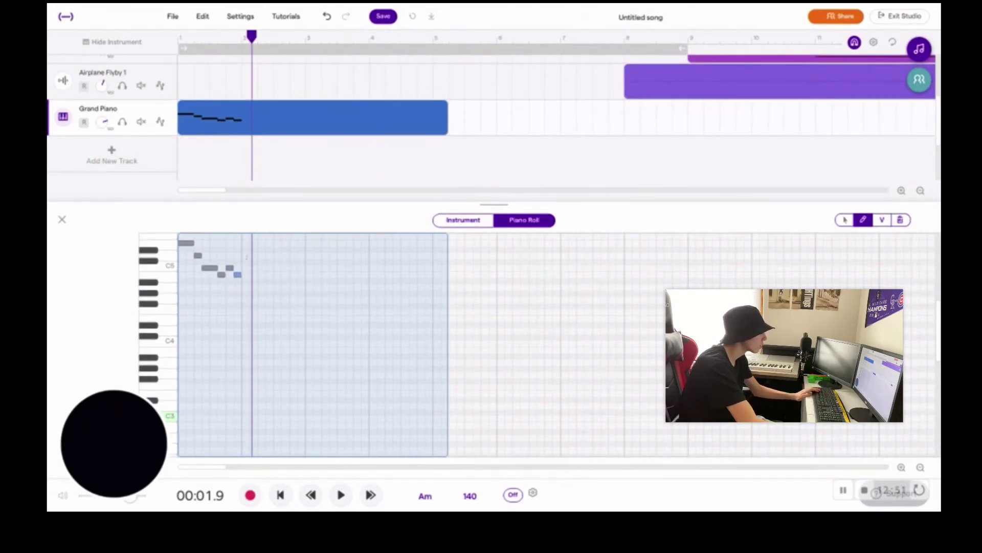
left_click_drag(251, 40, 179, 37)
key("space")
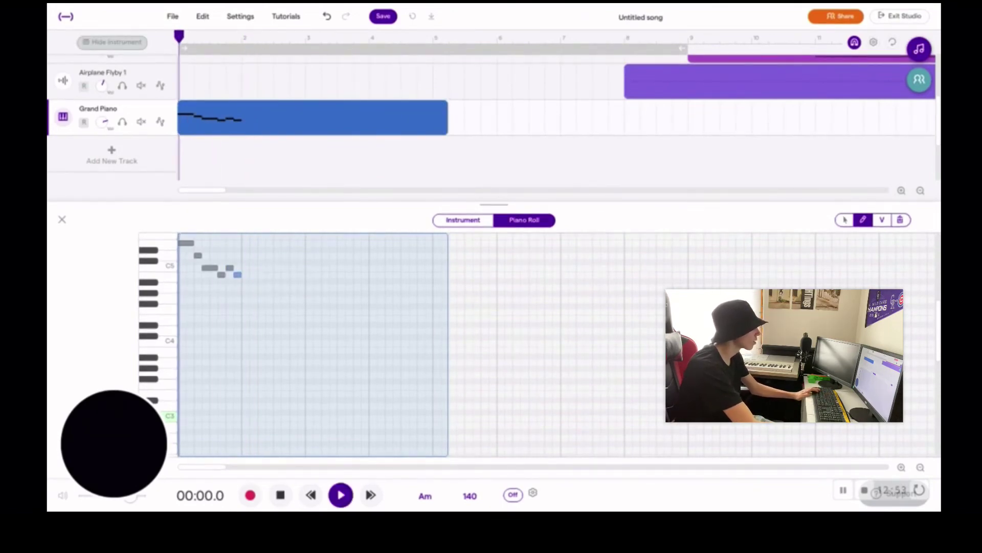
key("space")
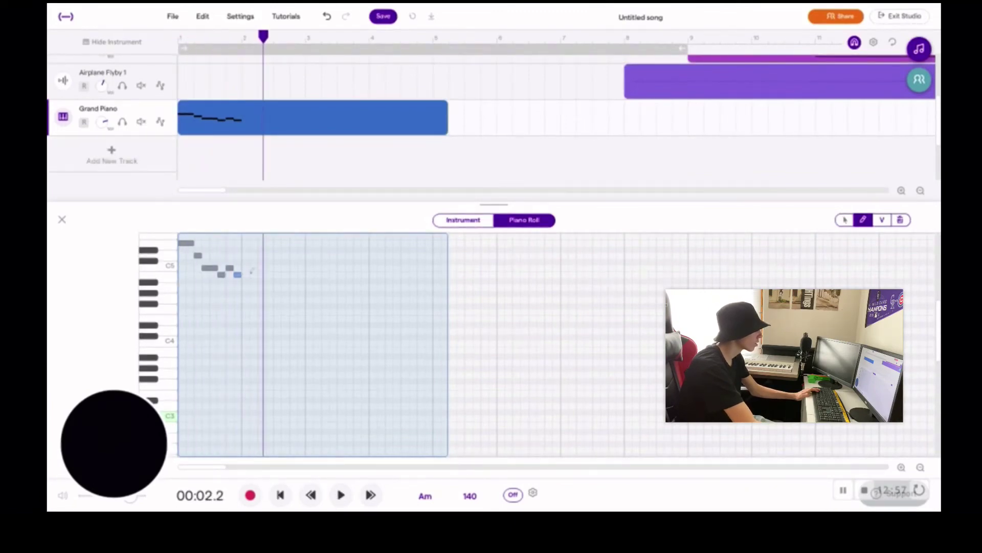
- Try an ascending run of short C5, D5 and E5 notes after bar 2 and play the melody from bar 1
left_click(246, 268)
left_click(253, 255)
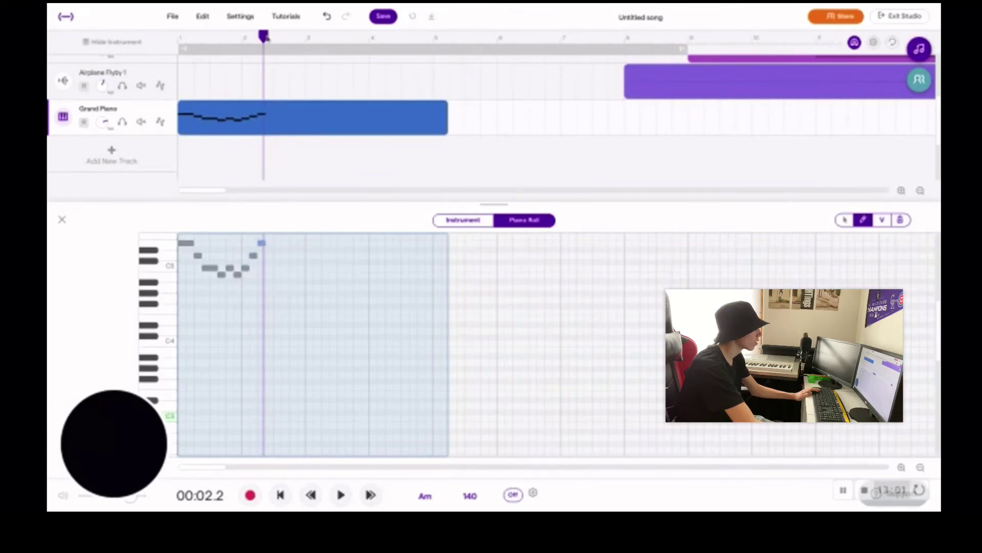
left_click_drag(264, 37, 179, 36)
key("space")
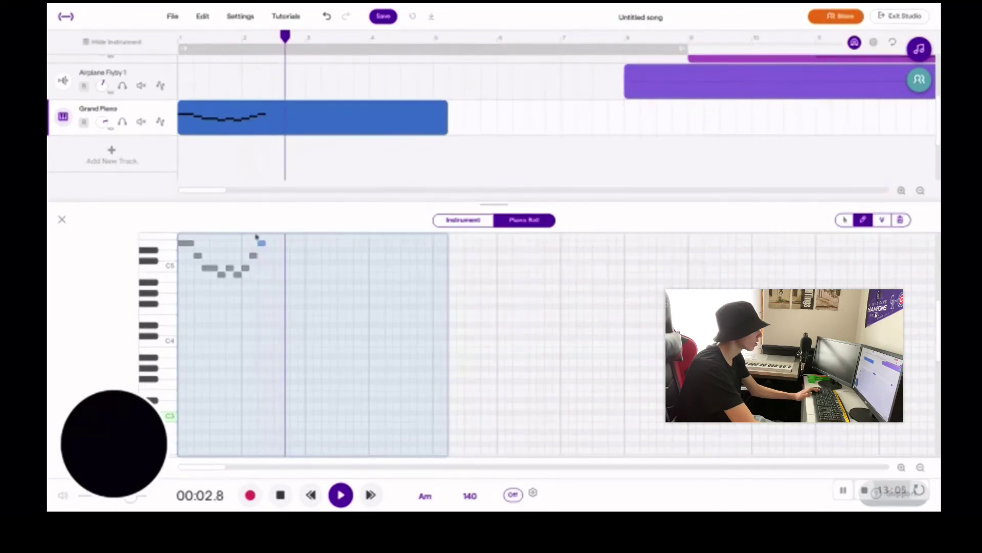
key("space")
- Remove the ascending notes and the last B4, lengthen the final C5 to end at bar 2, and play the melody back
left_click_drag(231, 266, 246, 268)
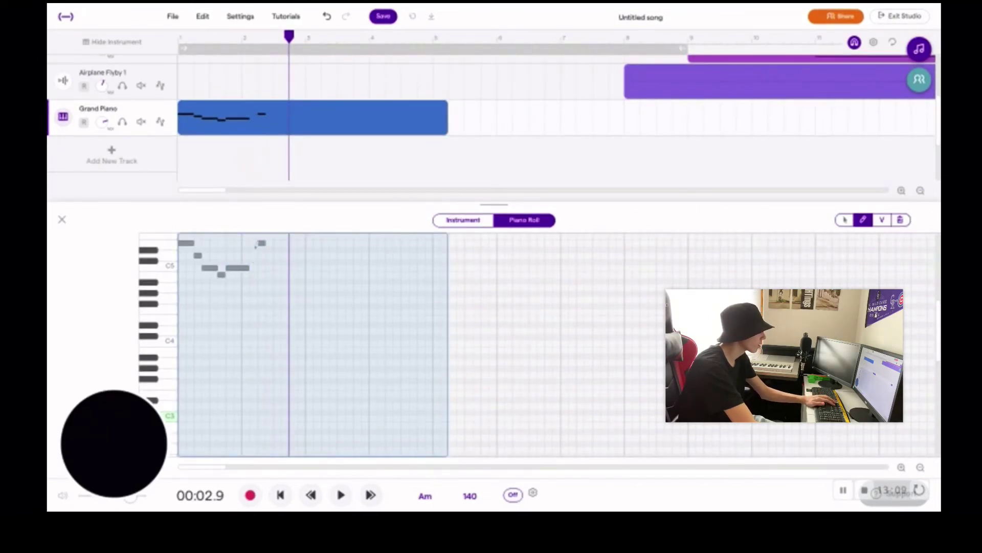
left_click(261, 243)
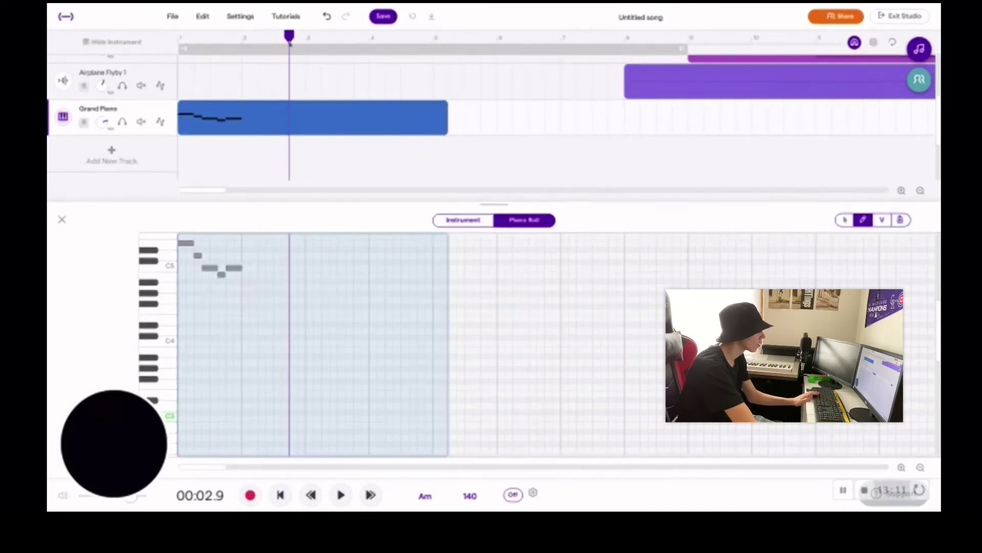
left_click_drag(280, 49, 160, 48)
key("space")
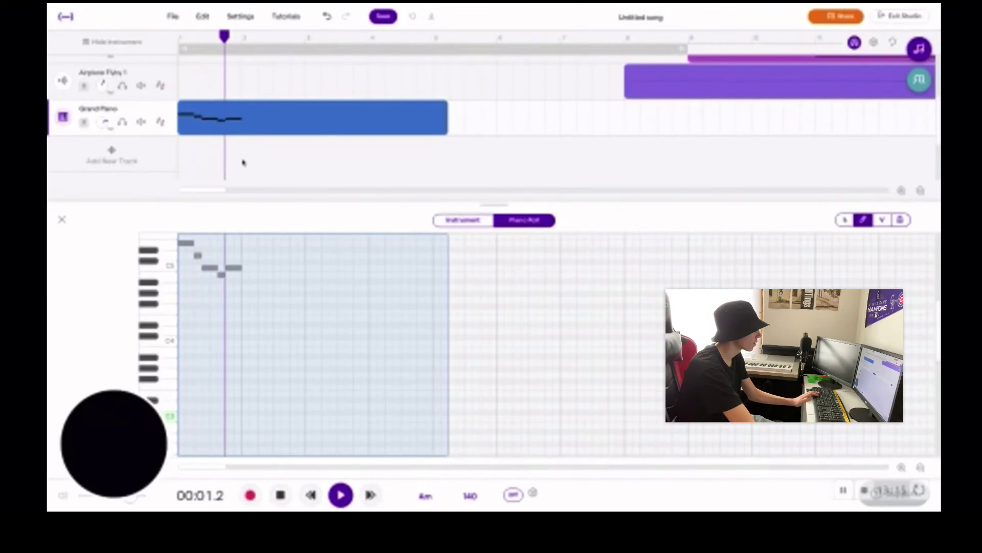
key("space")
- Double the B4 note's length, shift the final C5 directly after it, and play the melody from bar 1
left_click_drag(224, 275, 246, 270)
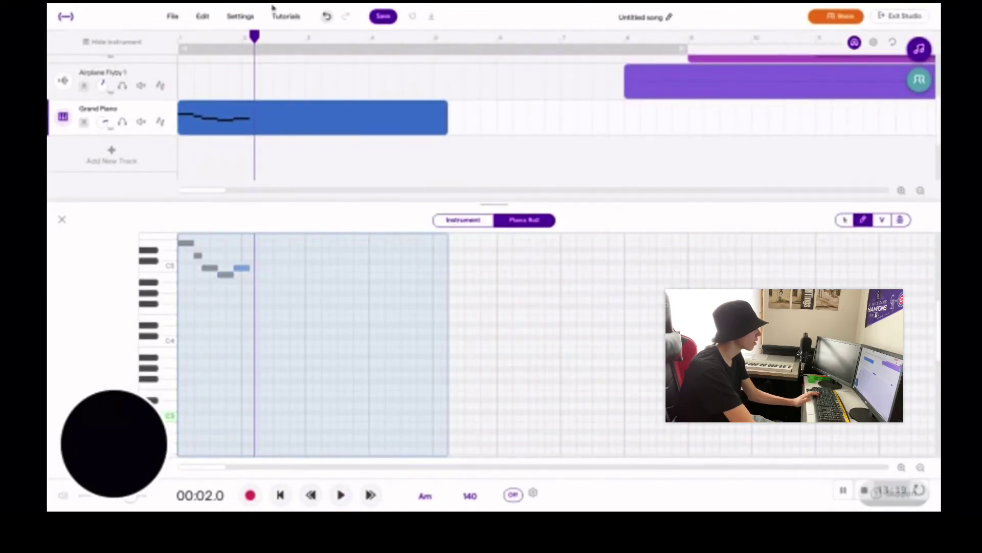
key("Return")
key("space")
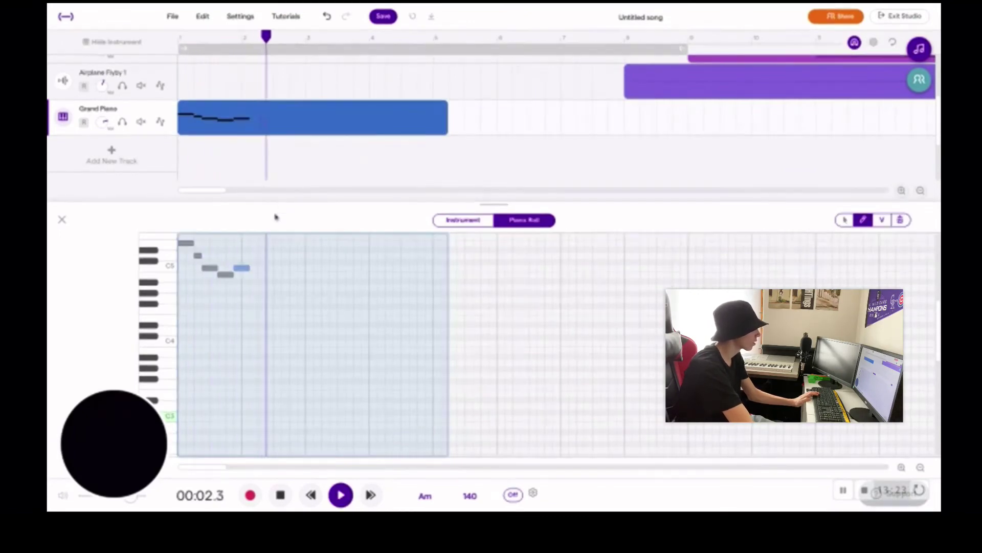
key("space")
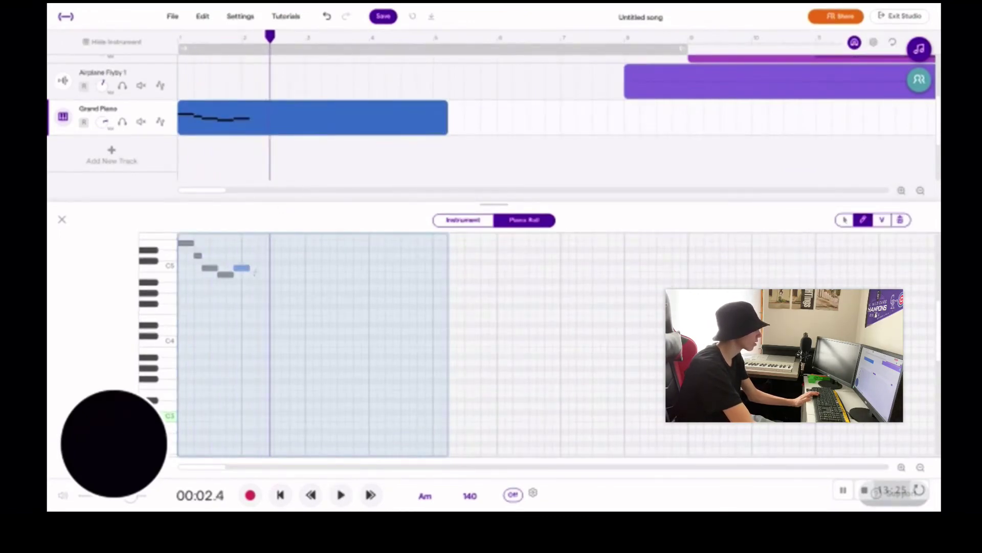
- Continue the melody with equally long B4, C5 and D5 notes to just before bar 3 and play it from bar 1
left_click(273, 268)
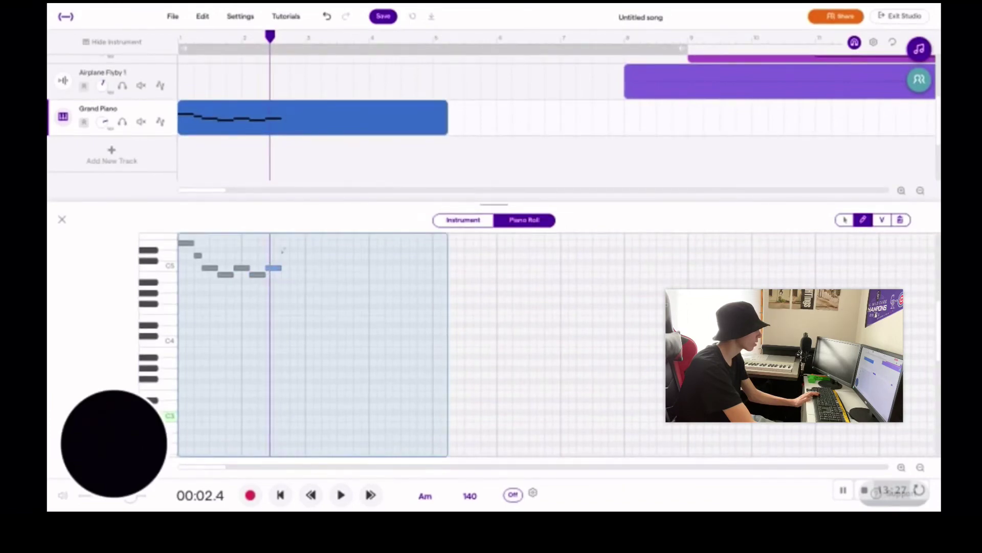
left_click(285, 255)
left_click_drag(268, 36, 88, 65)
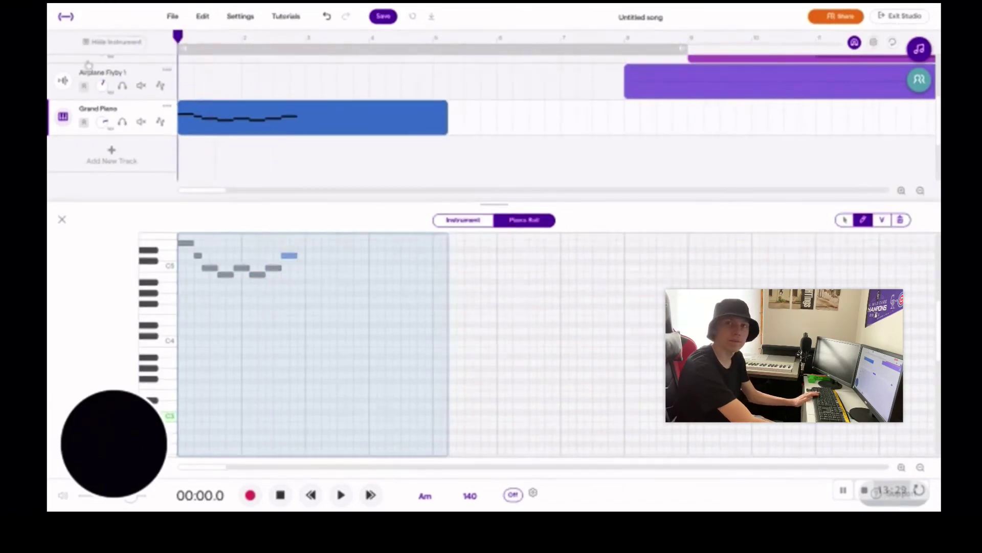
key("space")
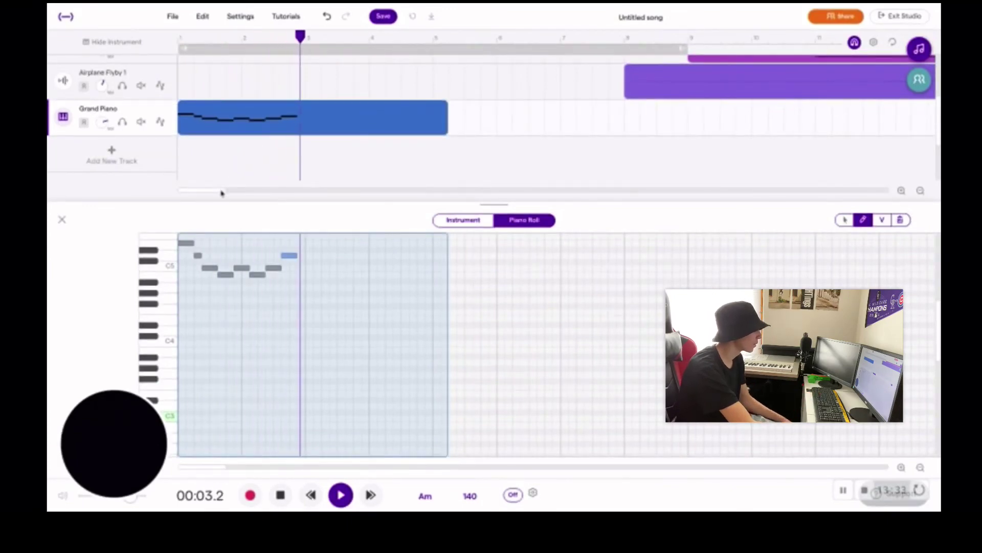
key("space")
- Close the piano roll, move the Grand Piano clip to start at bar 17, and set the playhead just before it
left_click(62, 219)
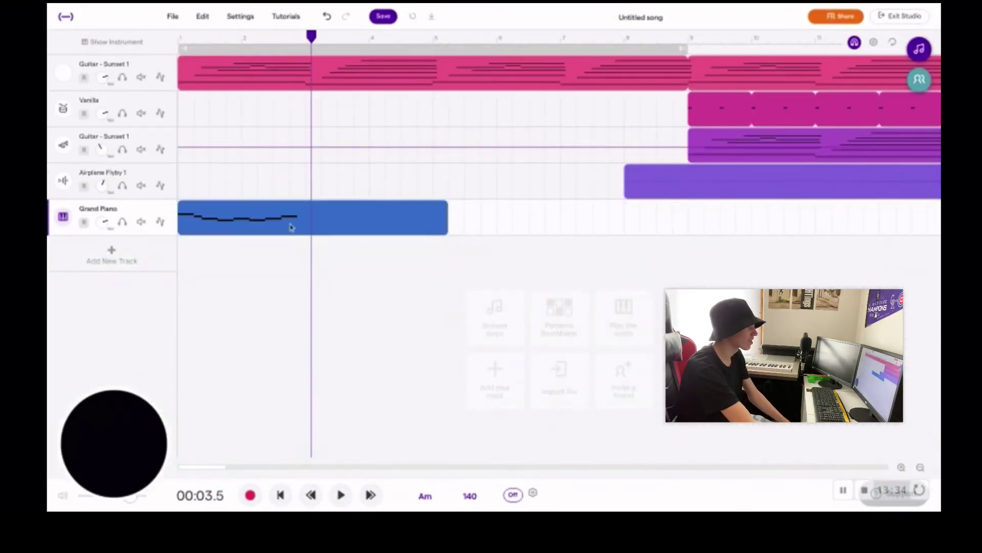
left_click_drag(332, 230, 939, 230)
left_click_drag(832, 227, 762, 229)
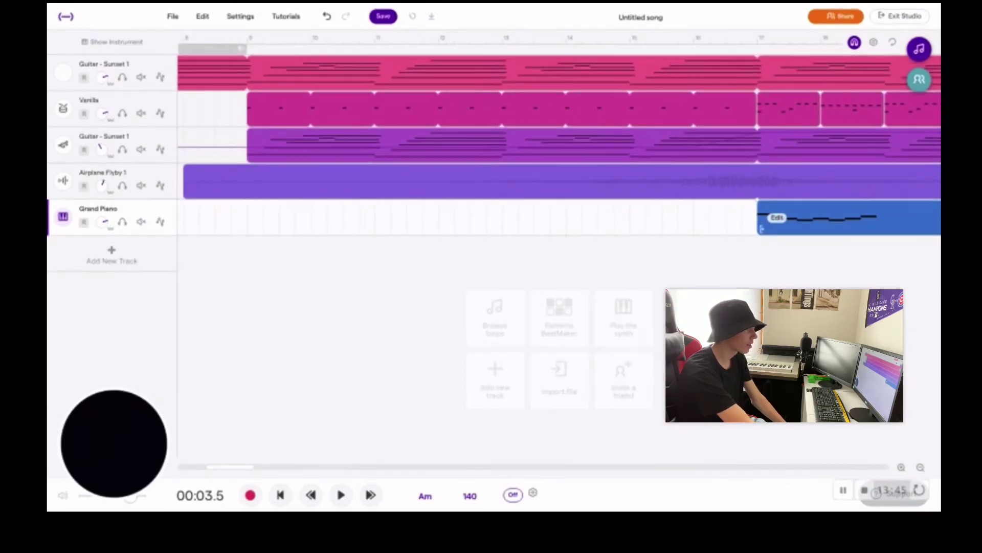
left_click(853, 254)
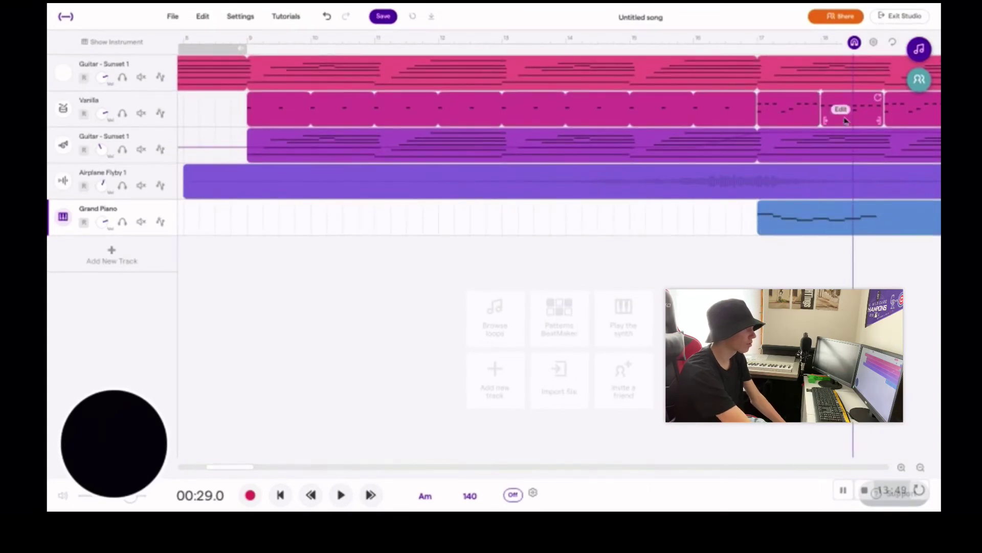
left_click(744, 218)
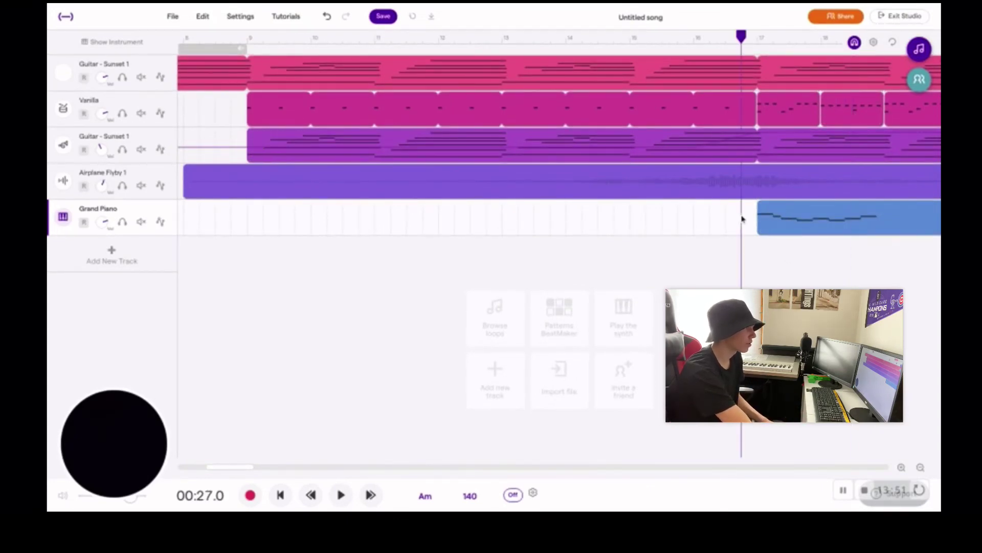
- Loop the Grand Piano melody every two bars from bar 17 to just past bar 21 and play it with the other tracks from bar 16
scroll(802, 41, "right", 5)
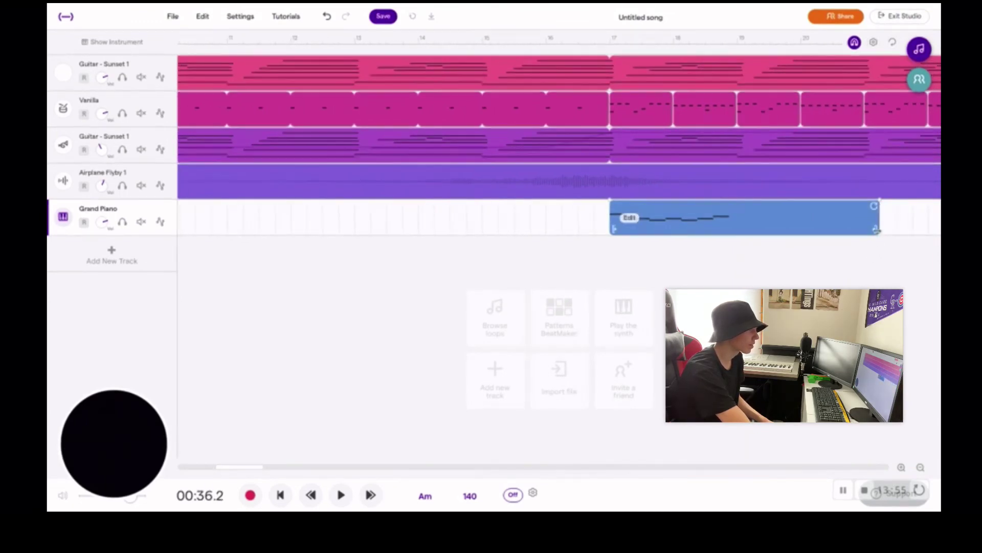
left_click_drag(880, 235, 879, 206)
left_click(561, 217)
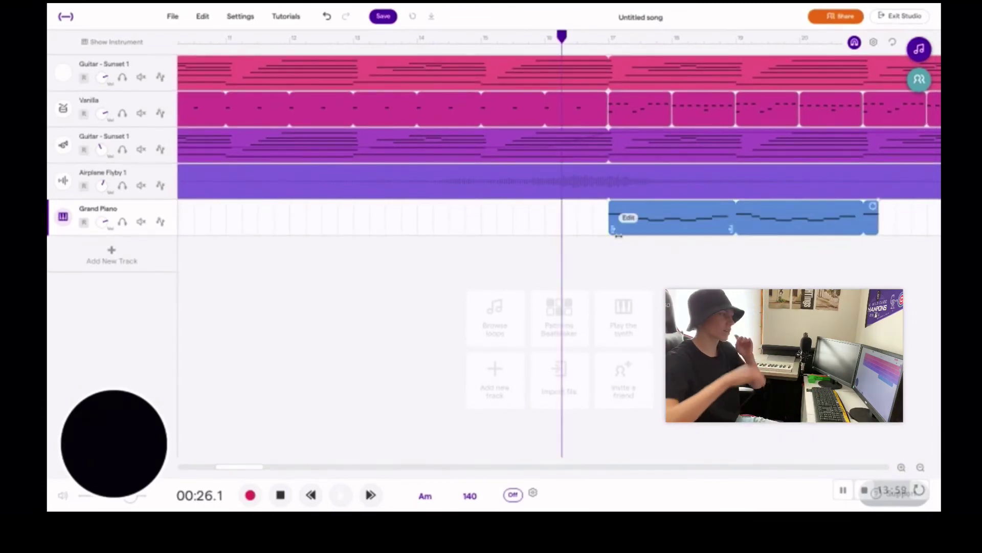
key("space")
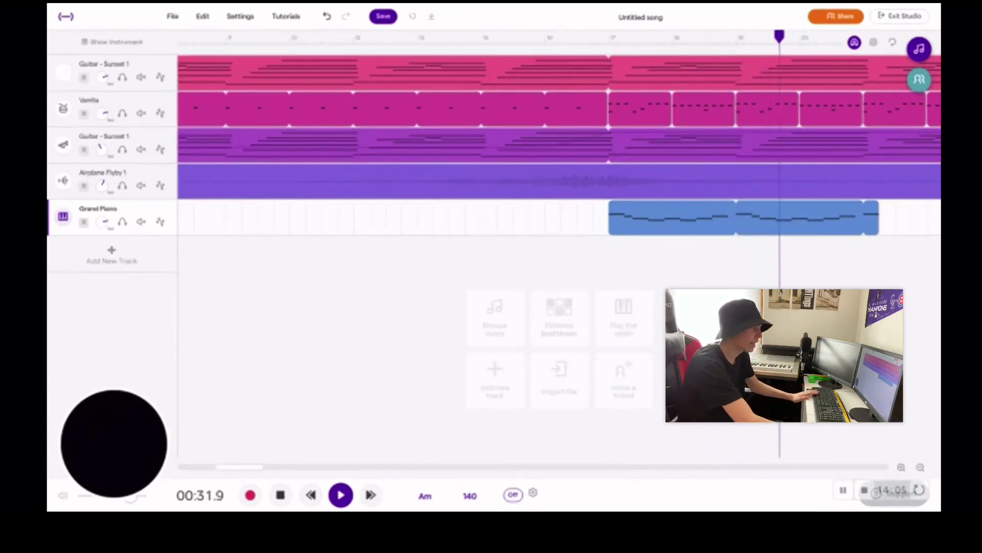
key("space")
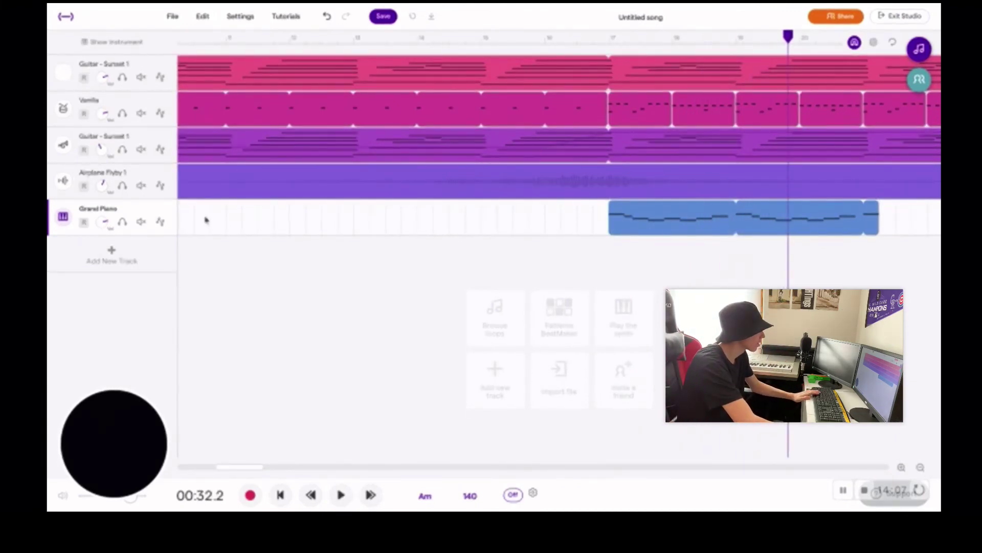
- On the Grand Piano track, turn the reverb up and the treble down, and add a Dynamics Compressor effect
left_click(63, 219)
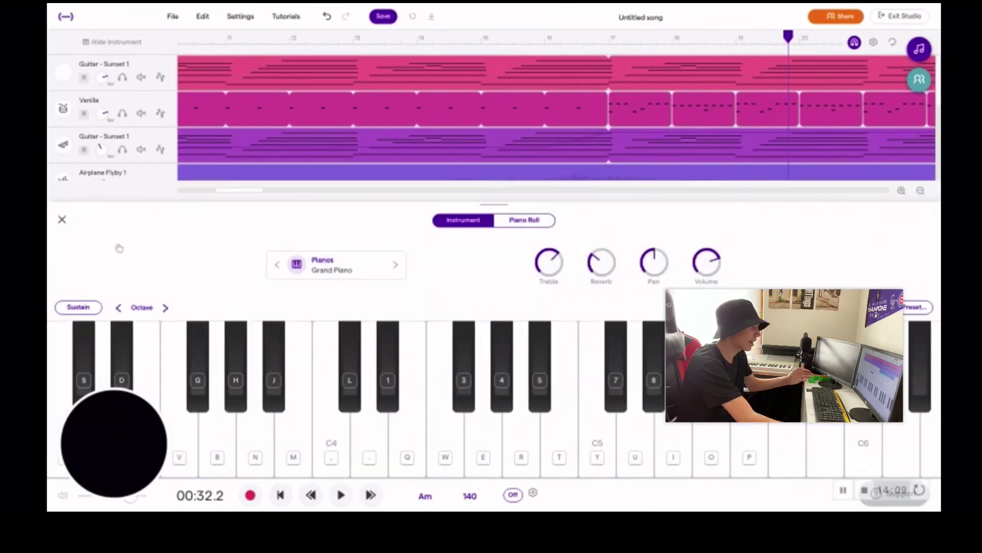
left_click_drag(597, 273, 619, 246)
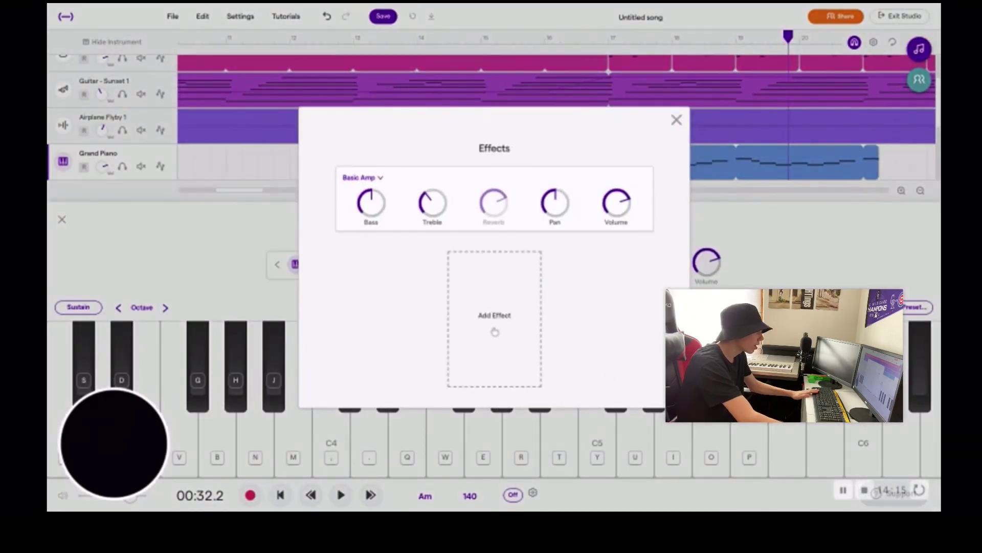
left_click(494, 332)
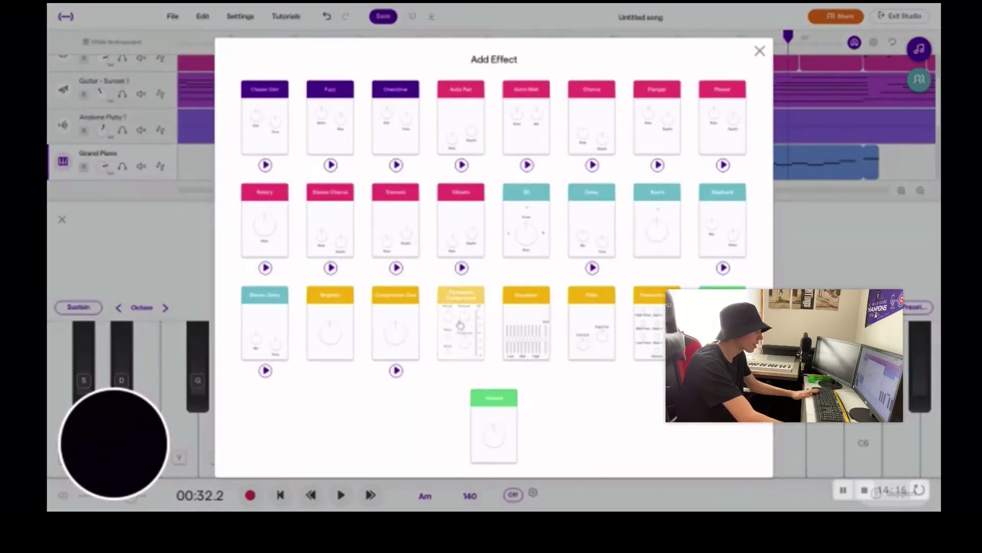
left_click(460, 326)
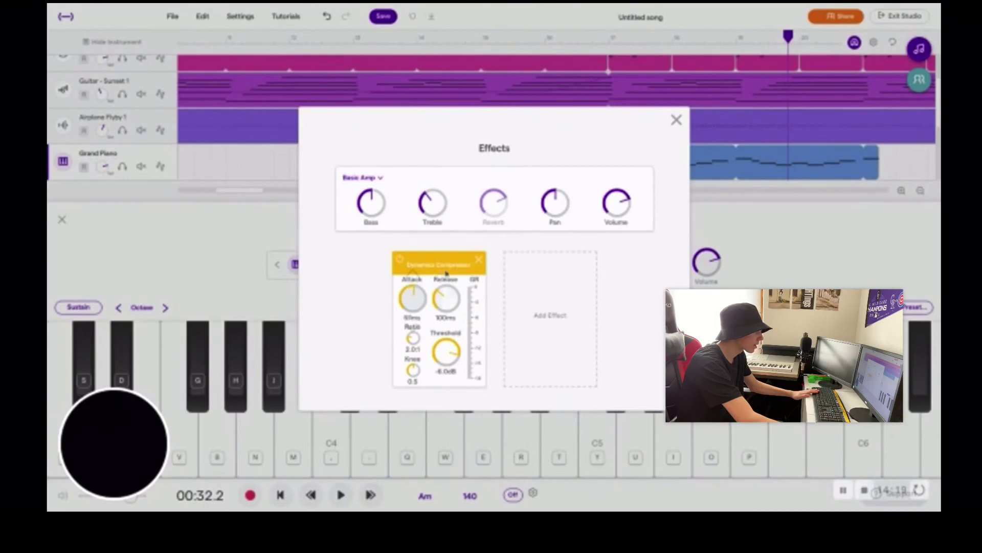
left_click(677, 119)
- Play the processed Grand Piano melody with the other tracks from just before bar 17 and close the instrument view
left_click_drag(796, 39, 599, 37)
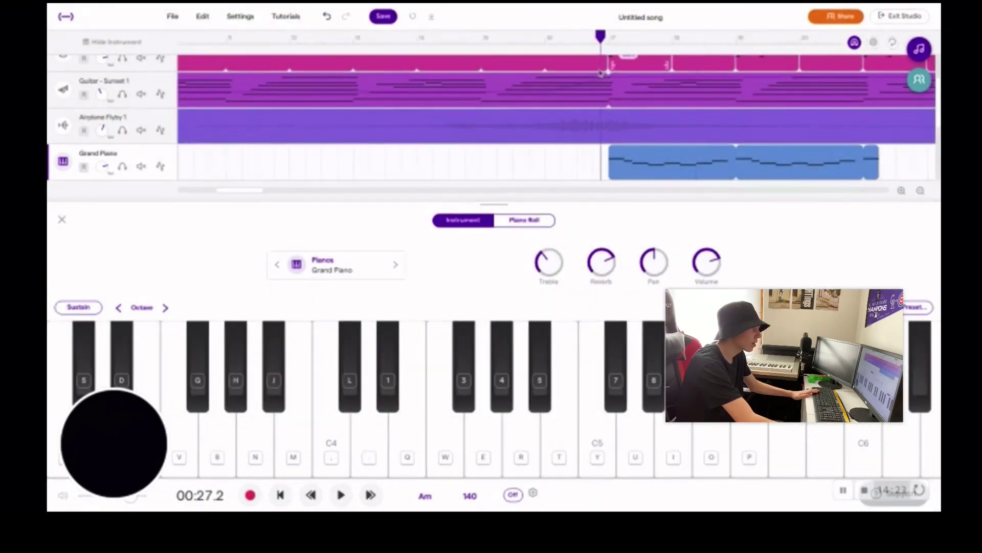
key("space")
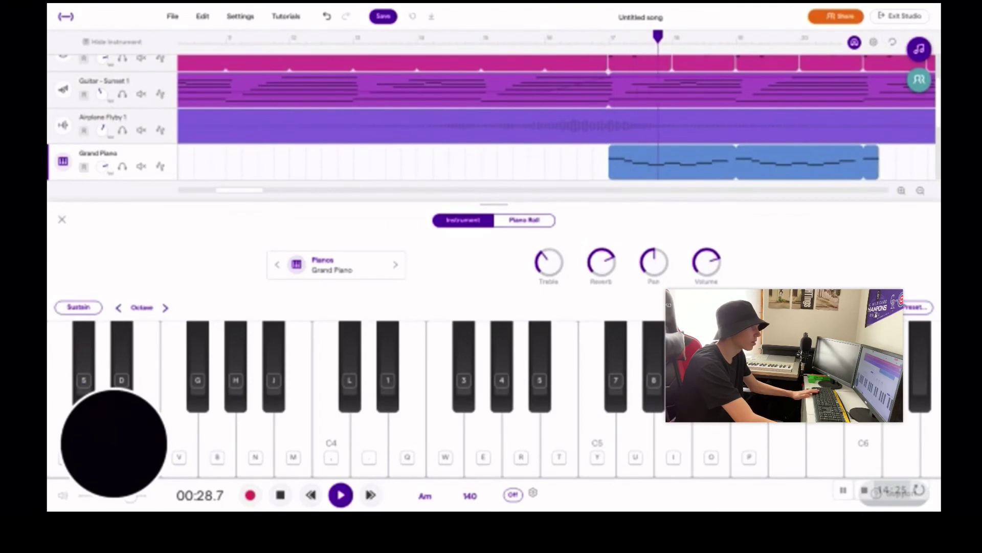
key("space")
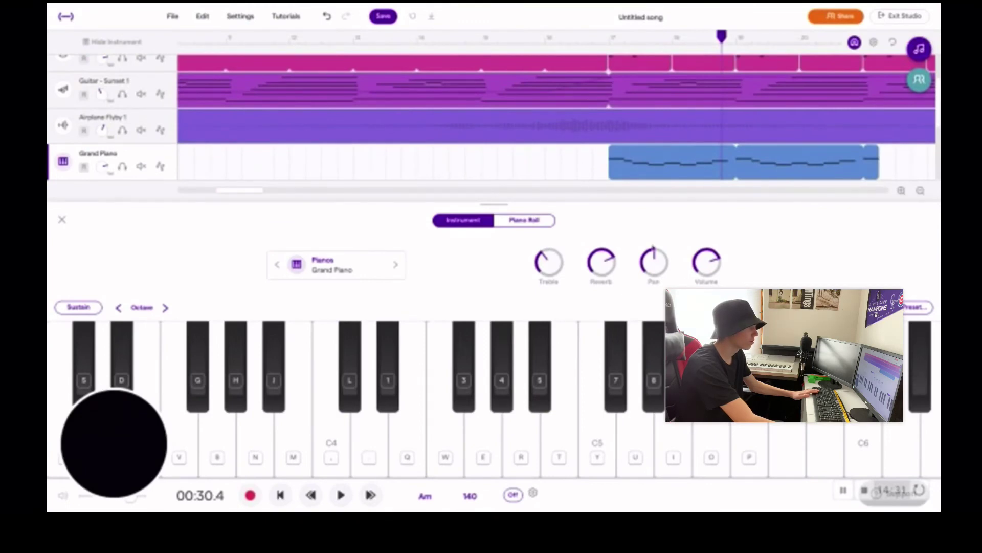
left_click(608, 170)
key("space")
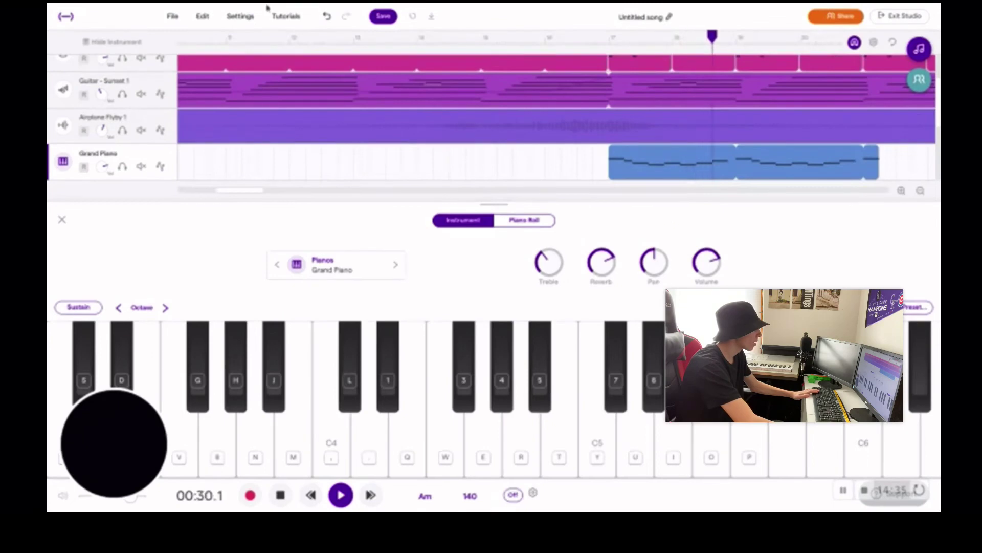
mouse_move(193, 10)
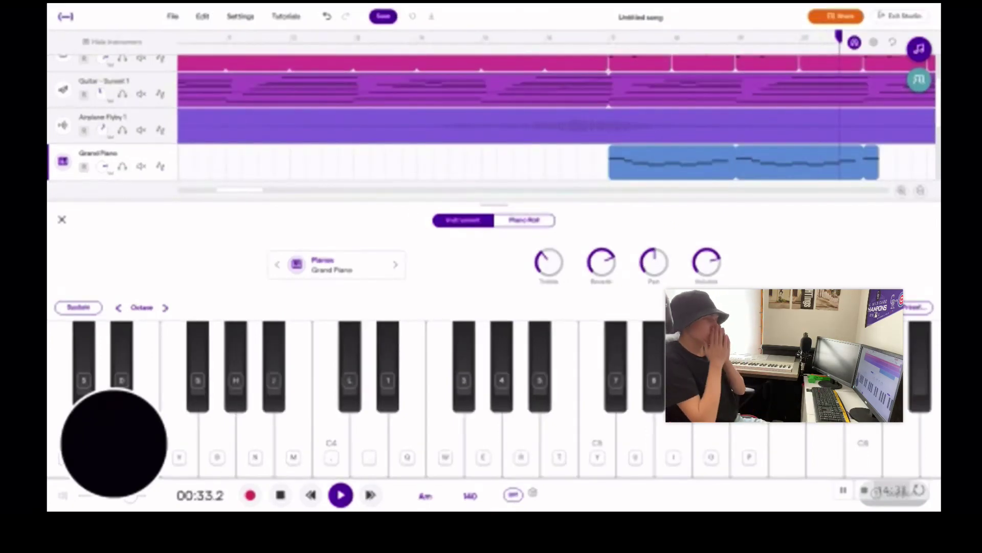
left_click(62, 220)
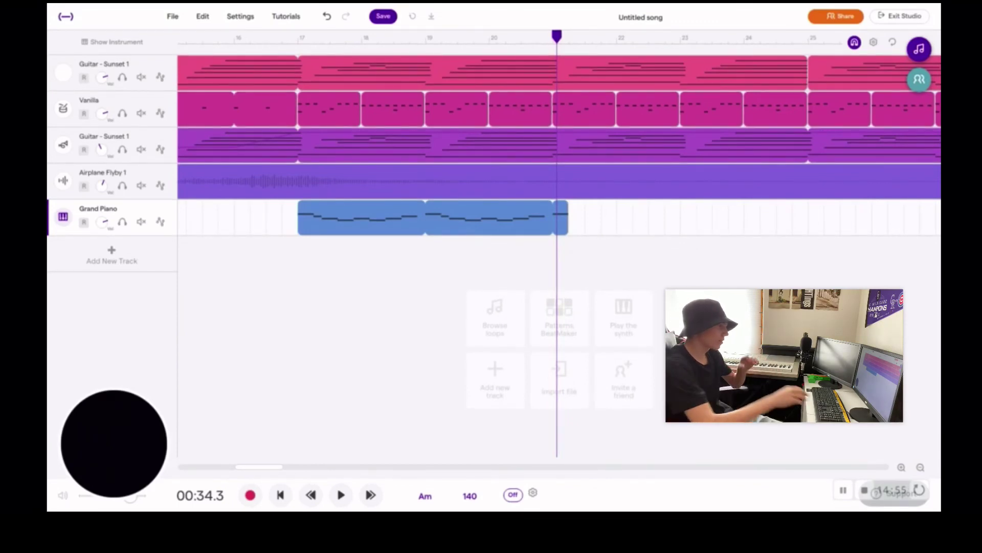
- Replay the section with the Grand Piano melody and lower that track's volume to about the middle of its range during playback
key("Left")
key("Left")
key("Left")
key("Left")
key("Left")
key("Left")
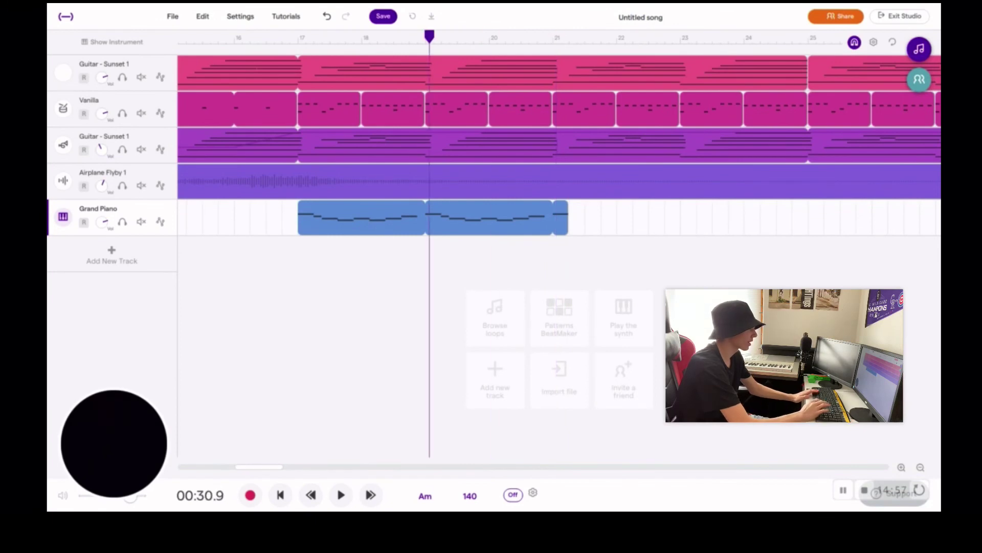
key("space")
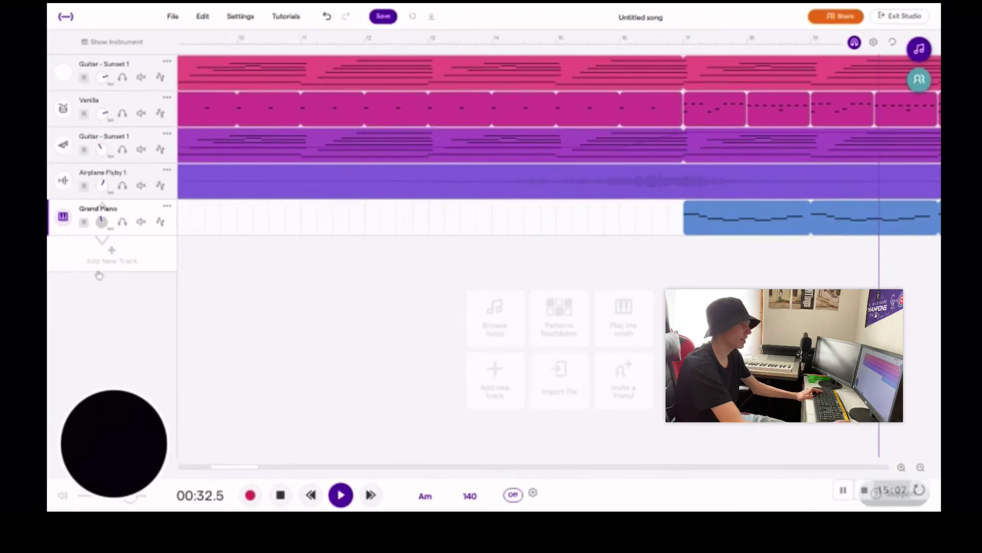
key("space")
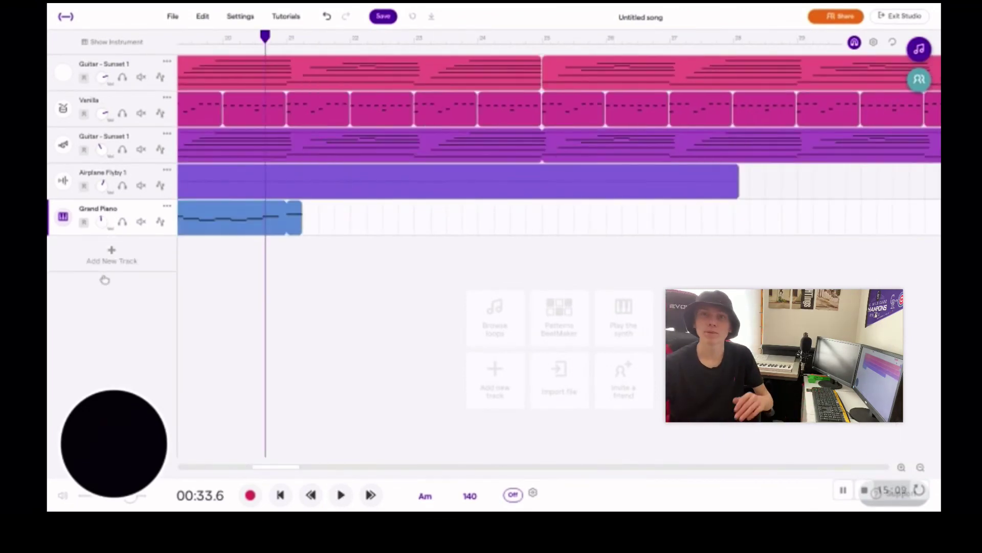